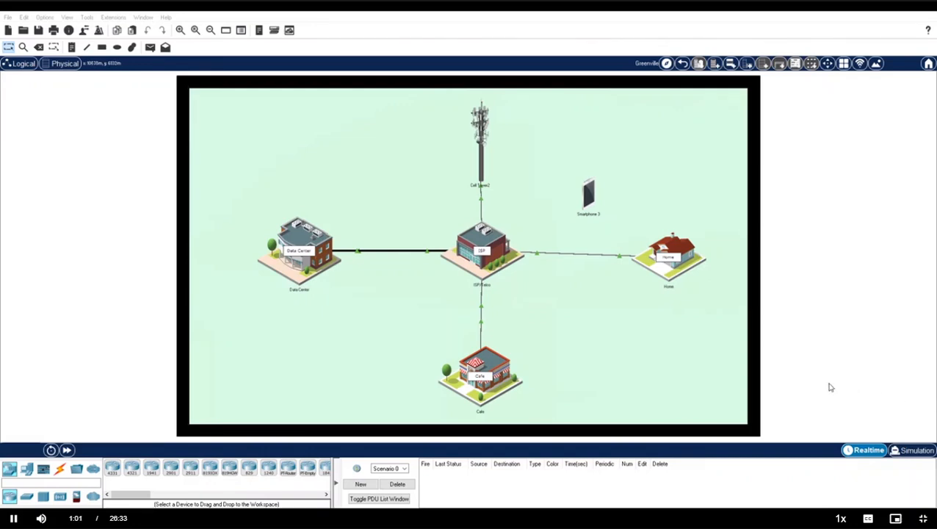
Look inside the ISP/Telco and Cafe buildings, returning to the Greenville city map after each.
left_click(483, 245)
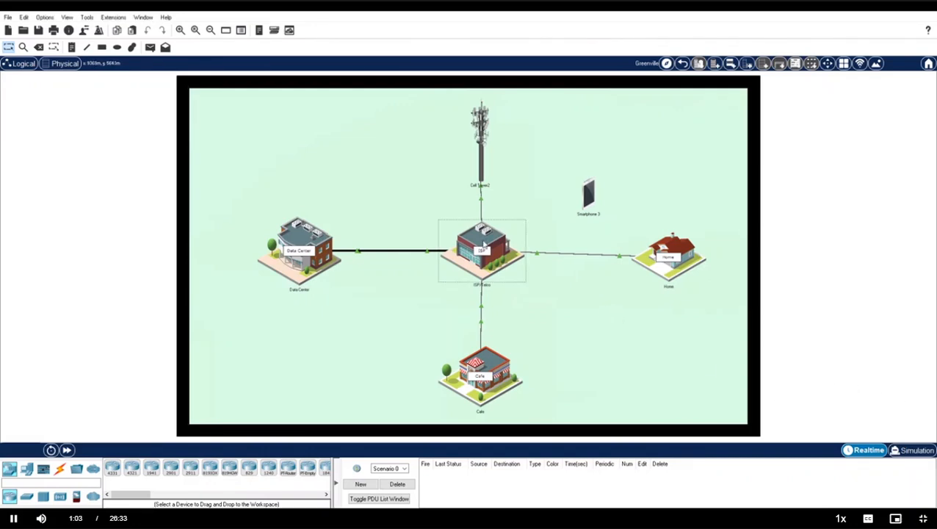
double_click(483, 244)
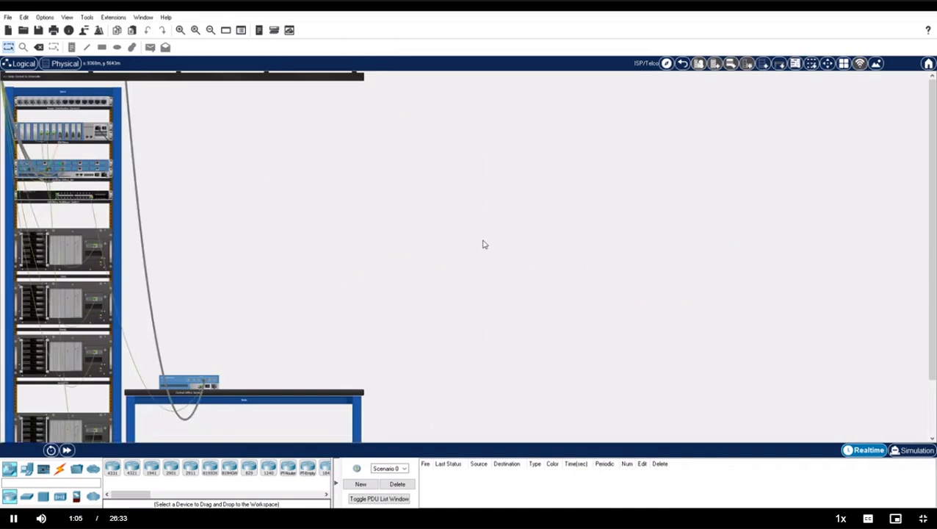
left_click(682, 63)
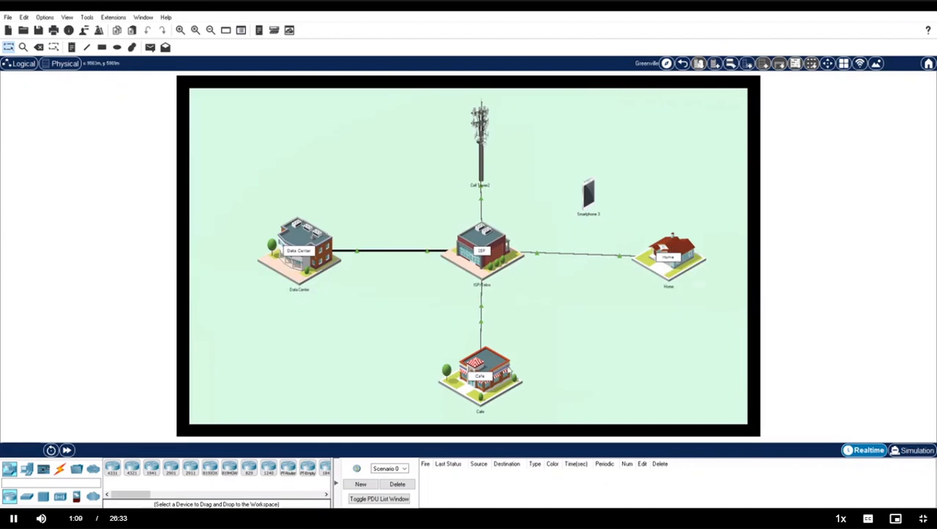
double_click(499, 390)
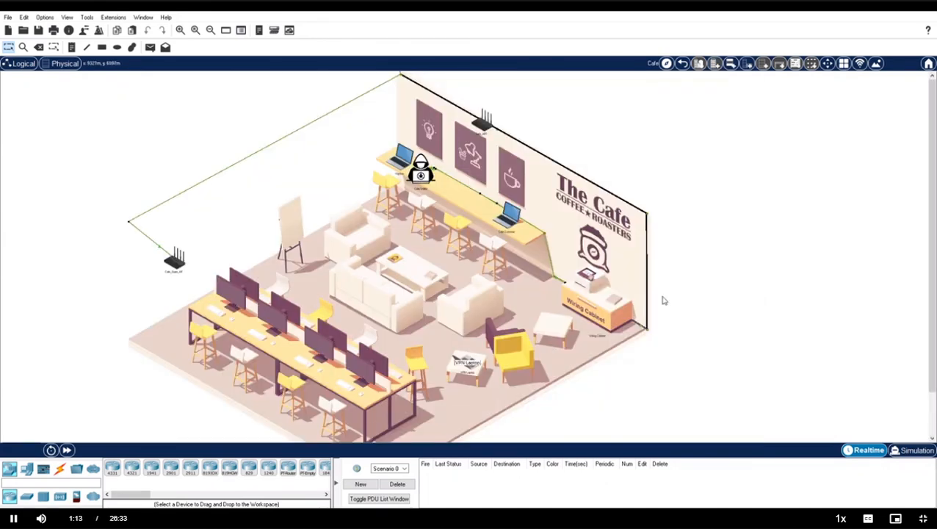
left_click(682, 64)
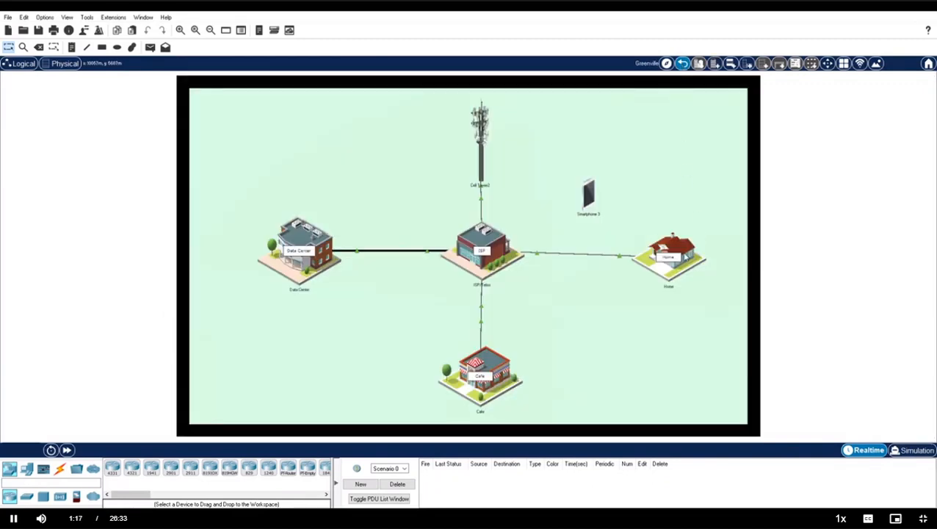
View the Home building interior, then switch to the Logical topology view.
left_click(684, 257)
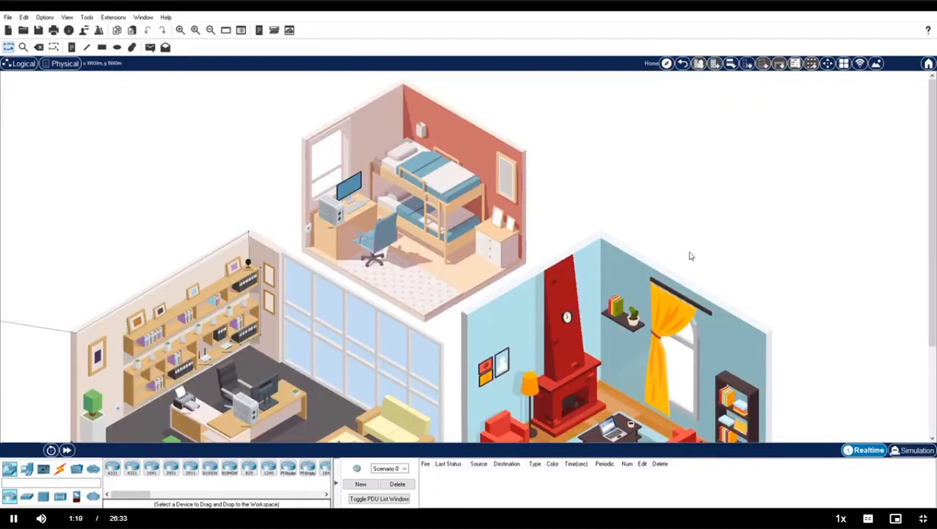
scroll(691, 256, "down", 1)
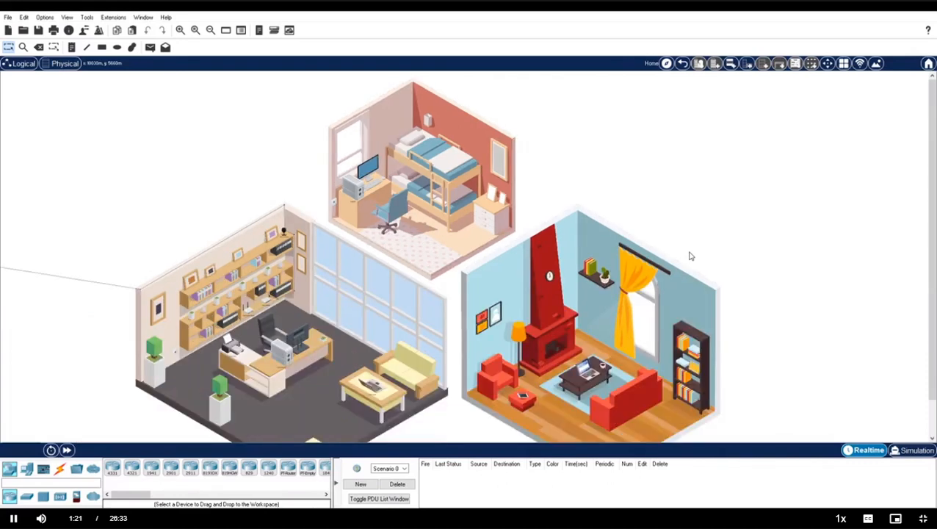
left_click(682, 64)
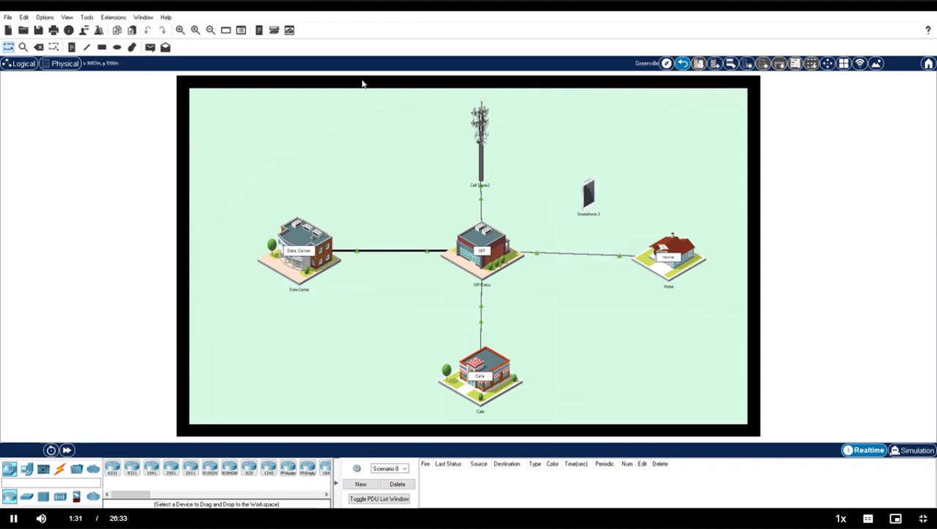
left_click(20, 65)
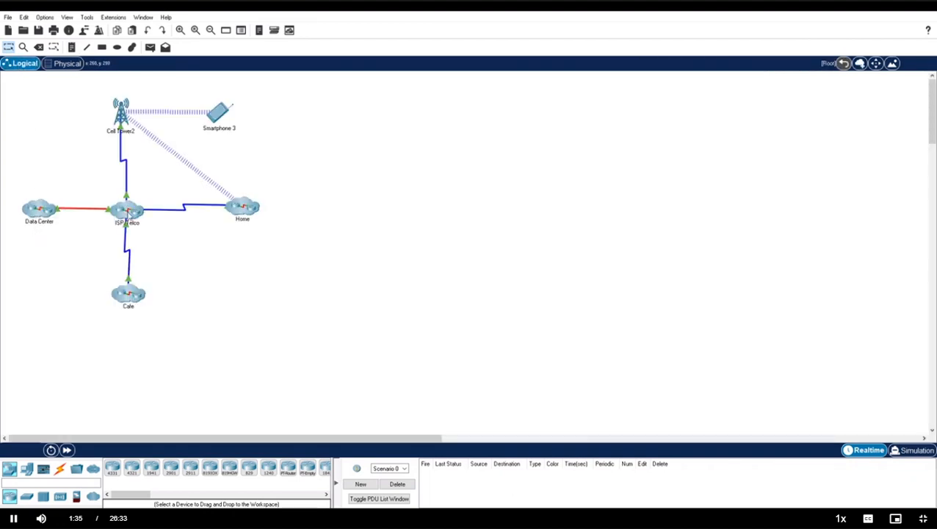
Expand the ISP/Telco, Home and Cafe clusters in turn, then return to the Physical city view.
left_click(128, 213)
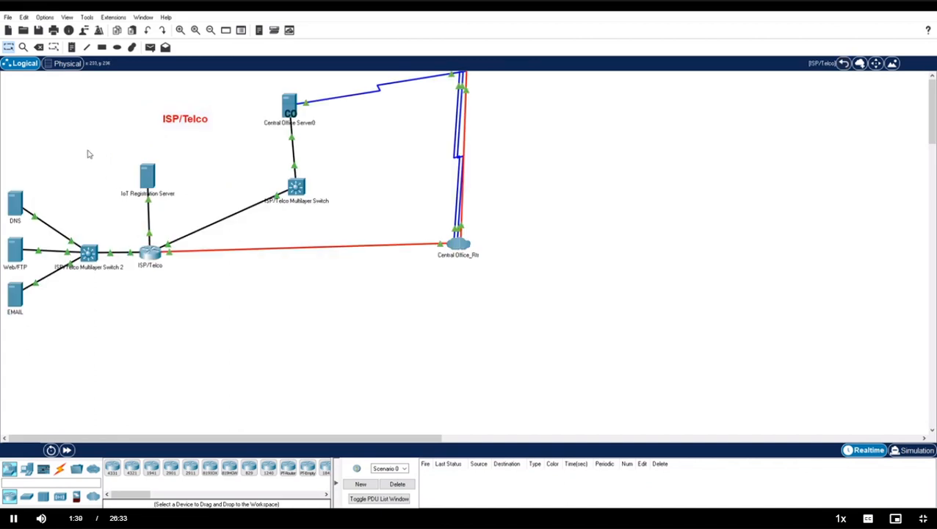
left_click(841, 64)
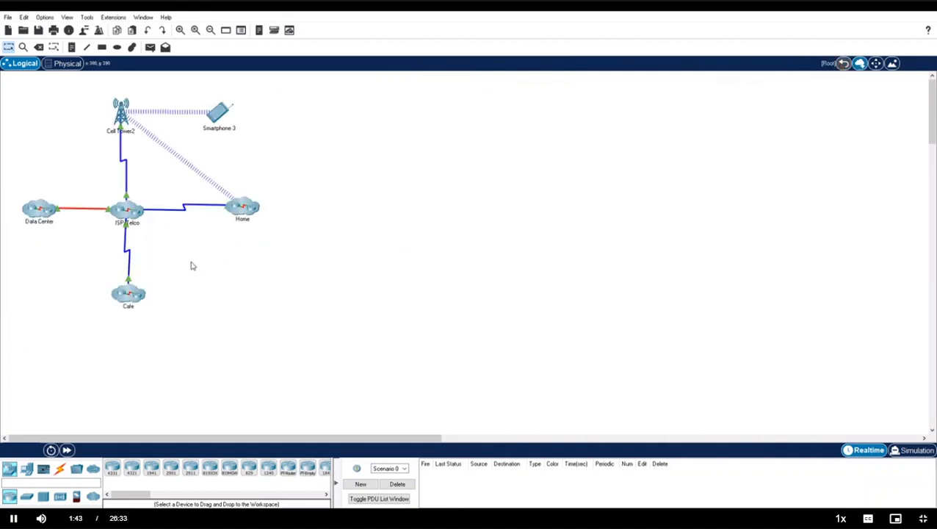
left_click(241, 214)
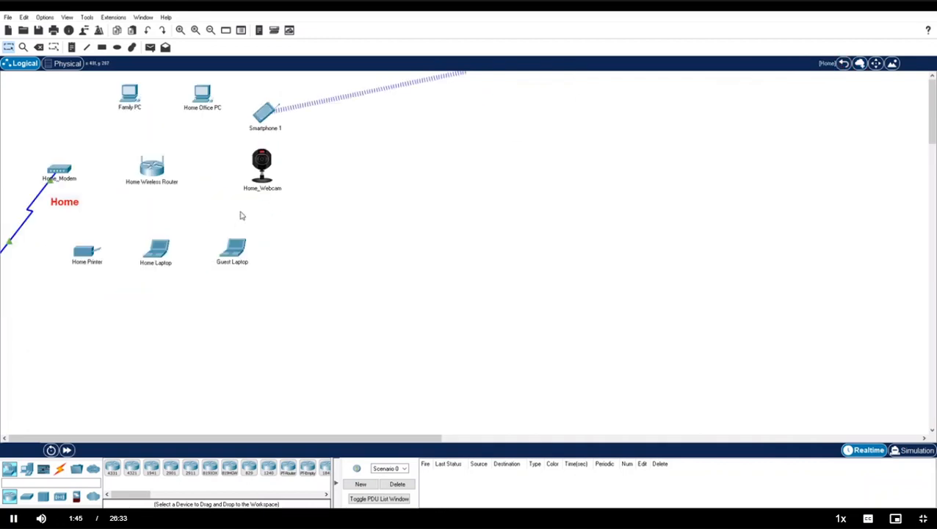
left_click(843, 64)
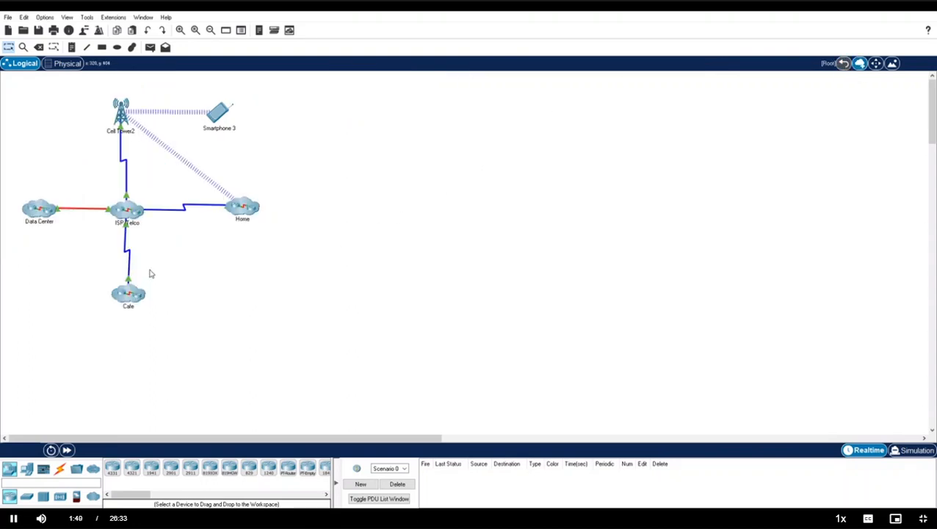
left_click(139, 295)
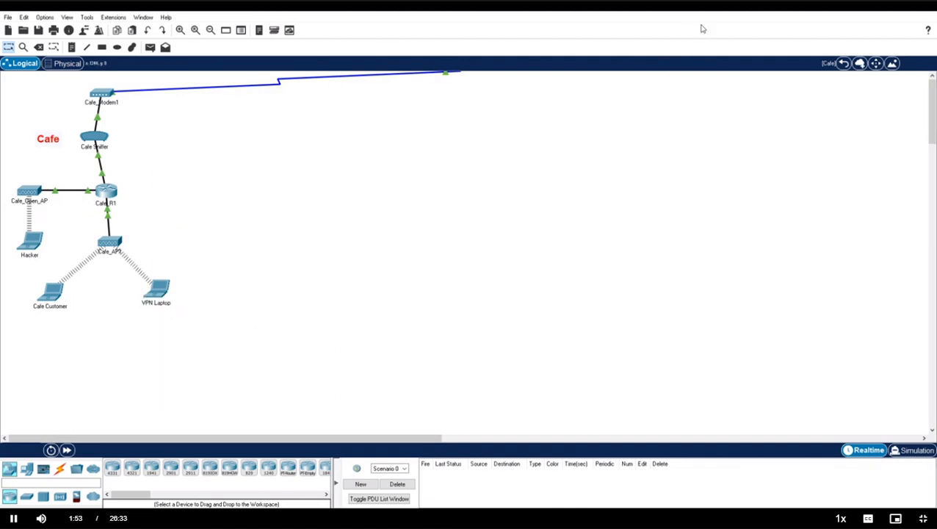
left_click(843, 65)
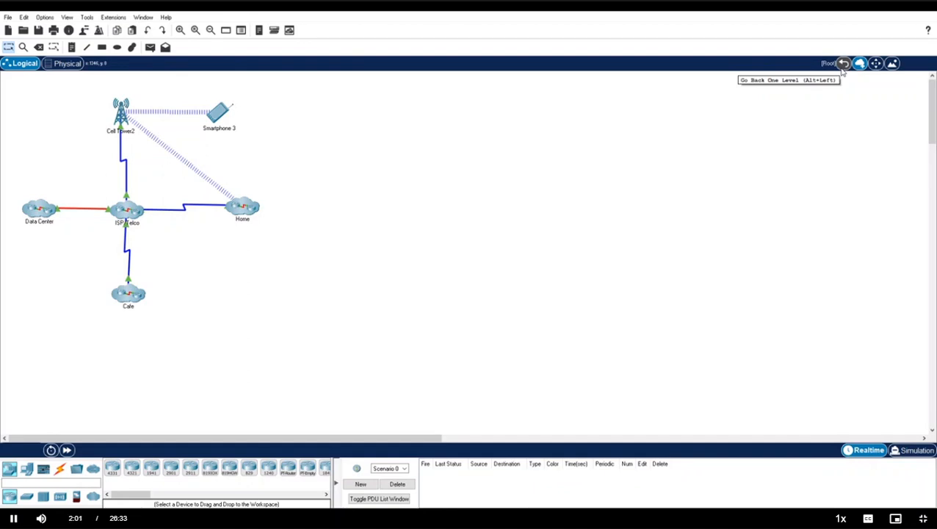
left_click(66, 64)
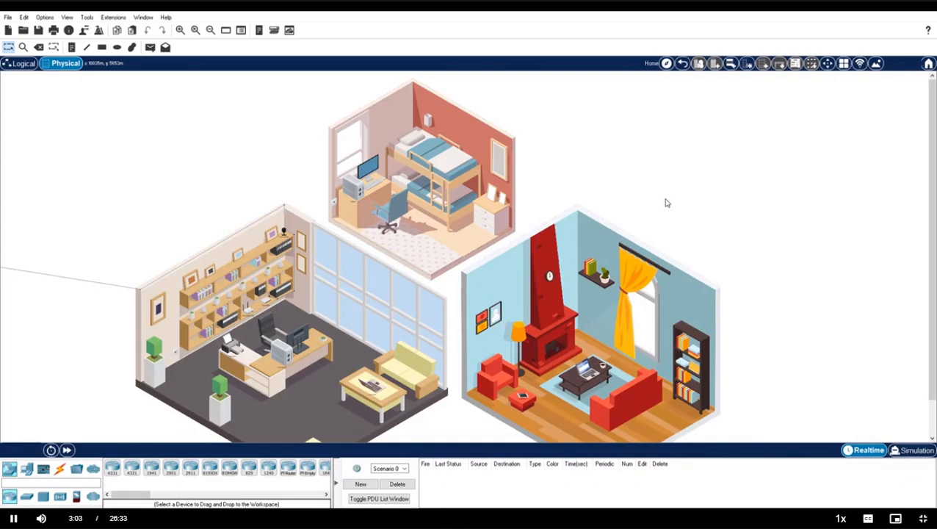
Connect the modem's Port 1 to the wireless router's Internet port with a copper straight-through cable.
left_click(63, 473)
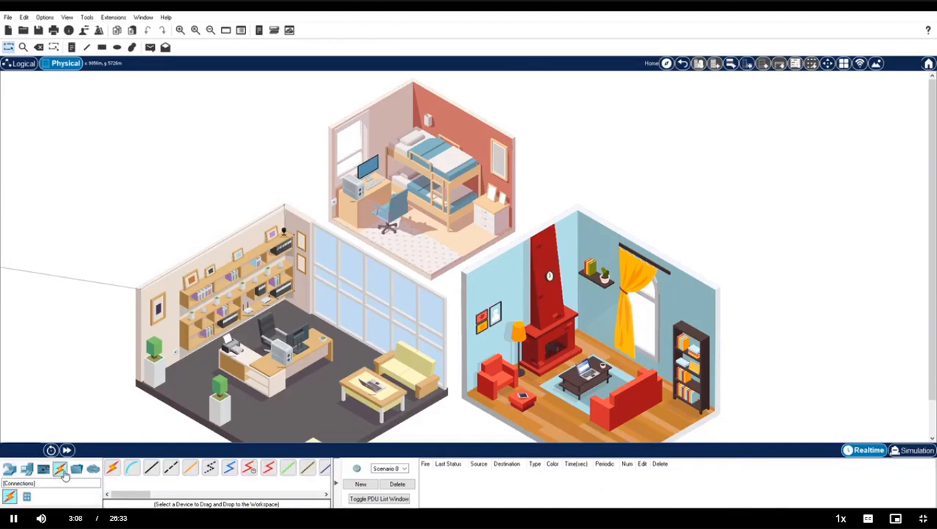
left_click(151, 469)
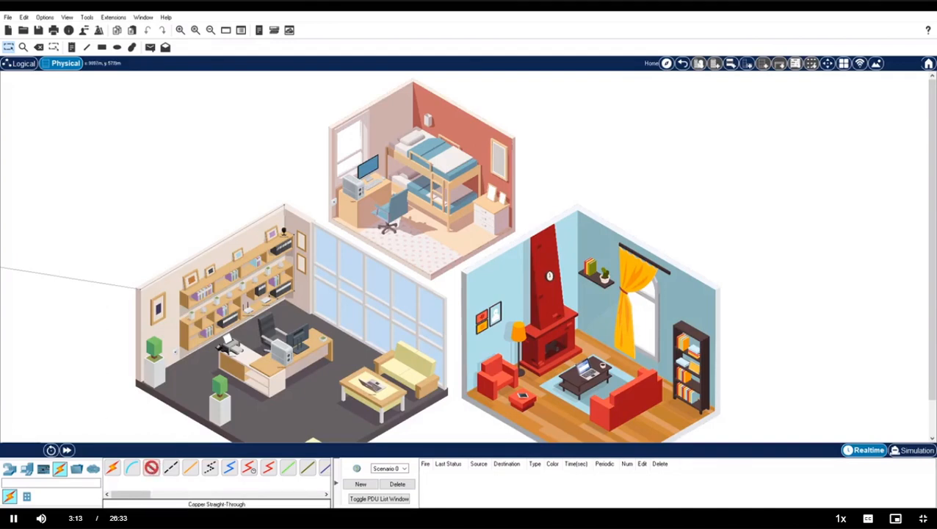
left_click(273, 301)
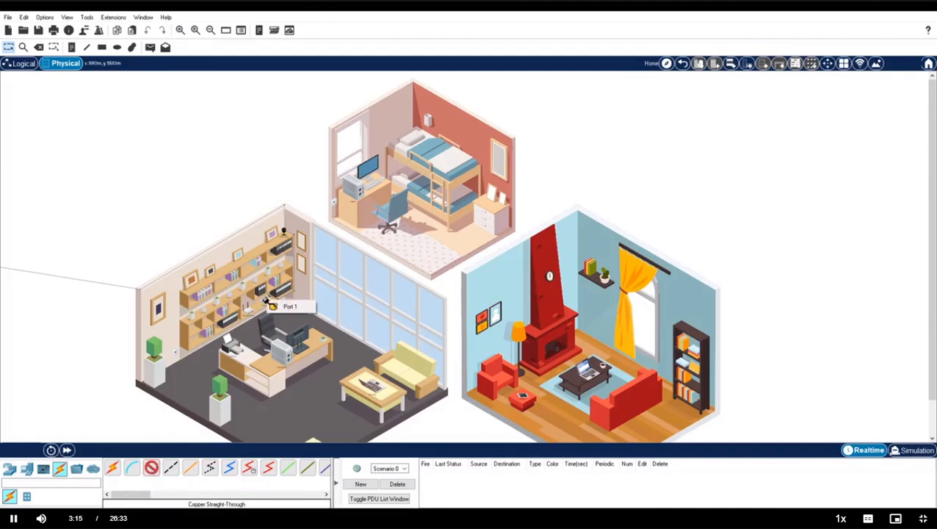
left_click(273, 307)
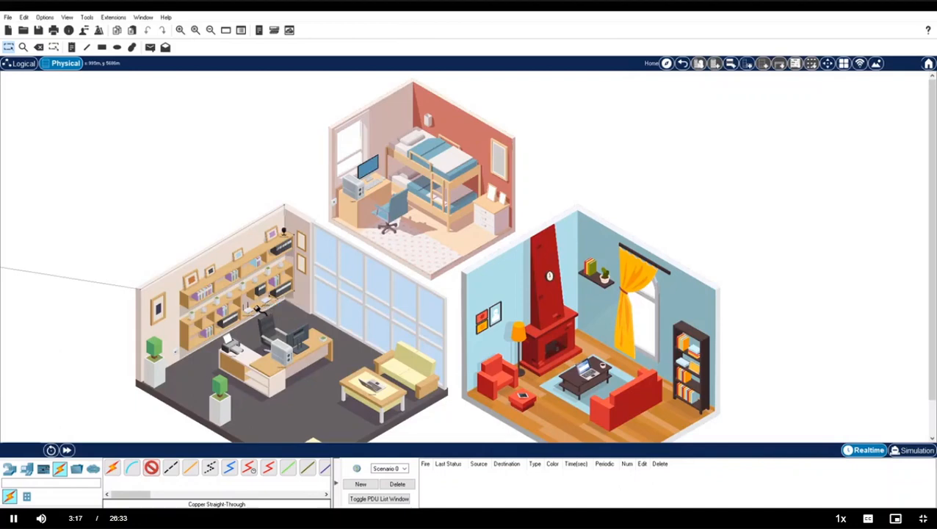
left_click(250, 311)
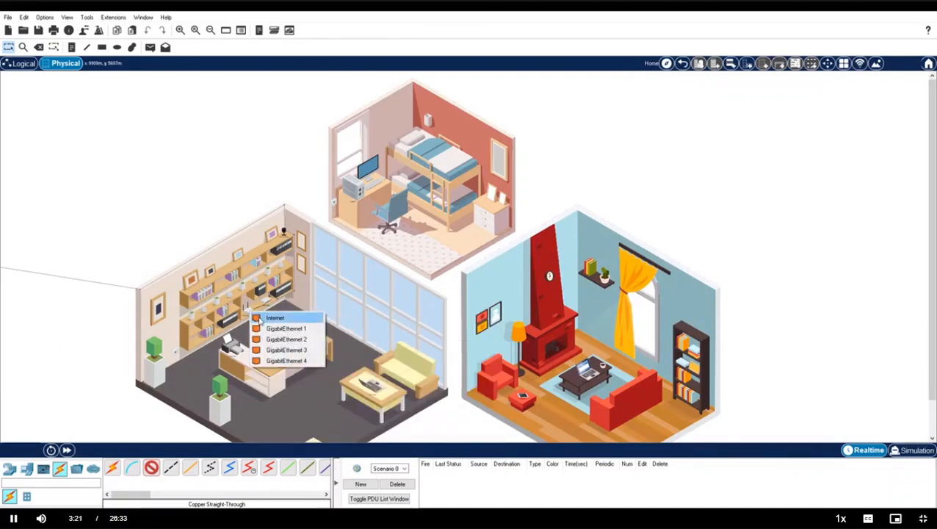
left_click(268, 318)
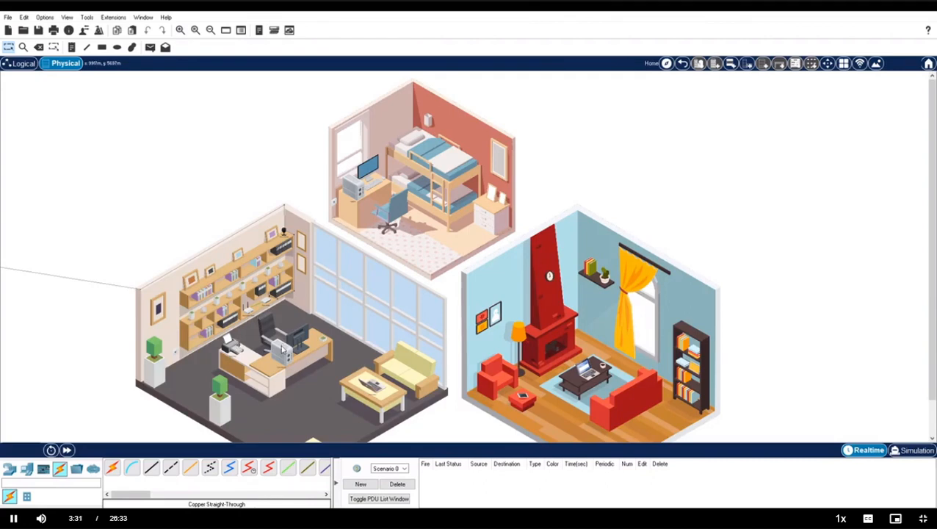
Cable the office and bedroom PCs' FastEthernet0 ports with copper straight-through cables.
mouse_move(354, 190)
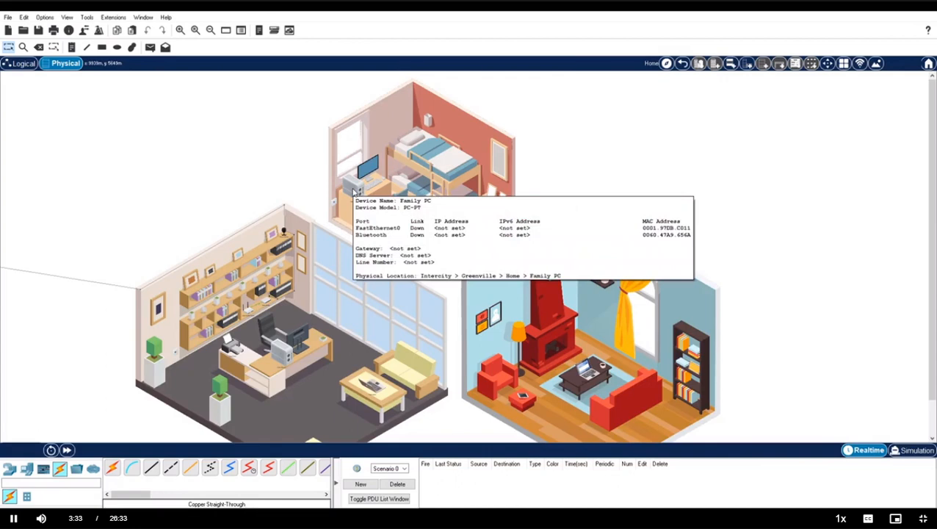
left_click(152, 468)
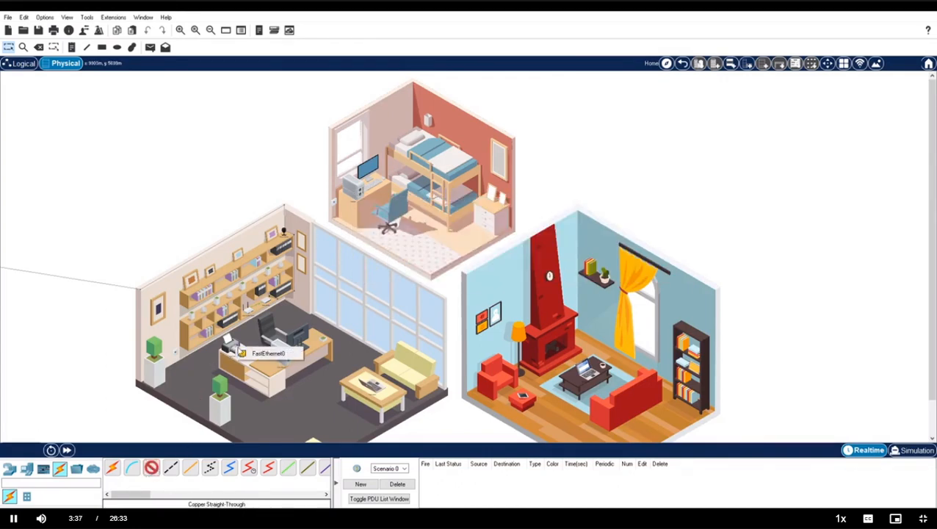
left_click(250, 311)
key("Escape")
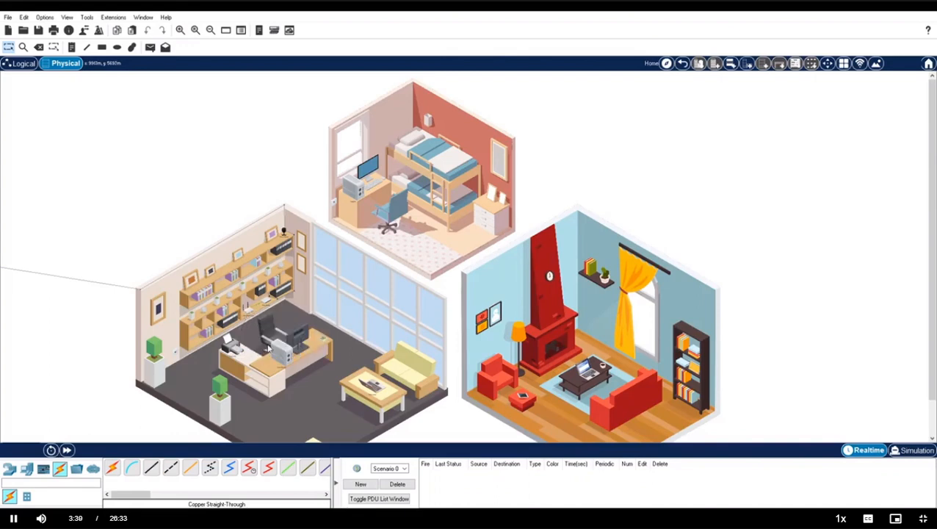
left_click(154, 470)
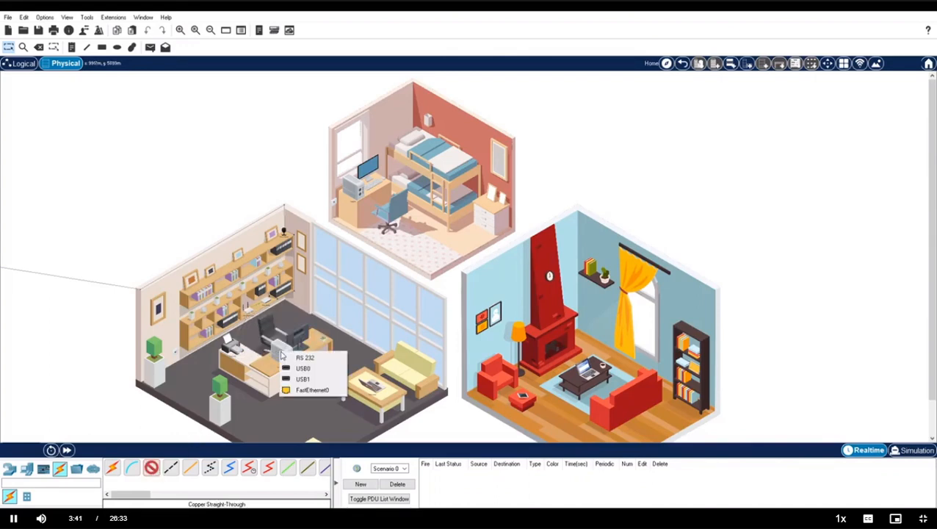
left_click(300, 389)
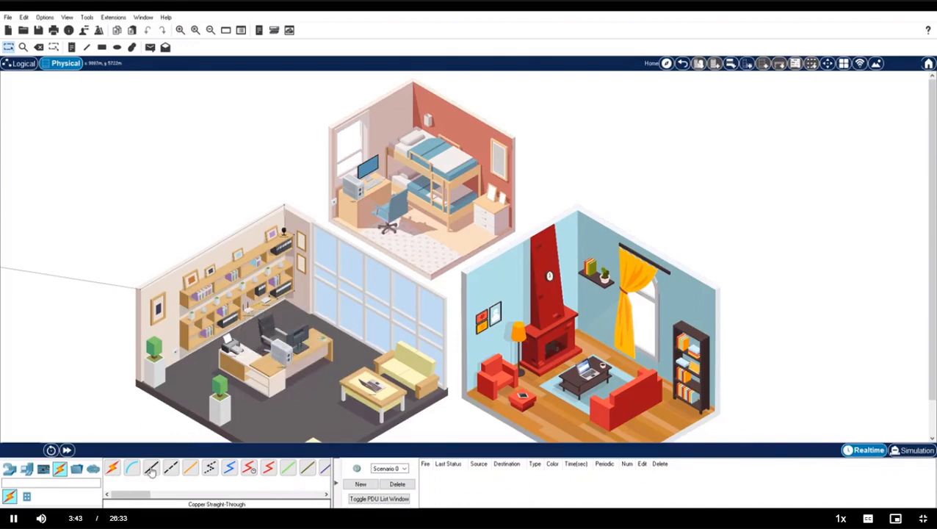
left_click(357, 191)
left_click(373, 229)
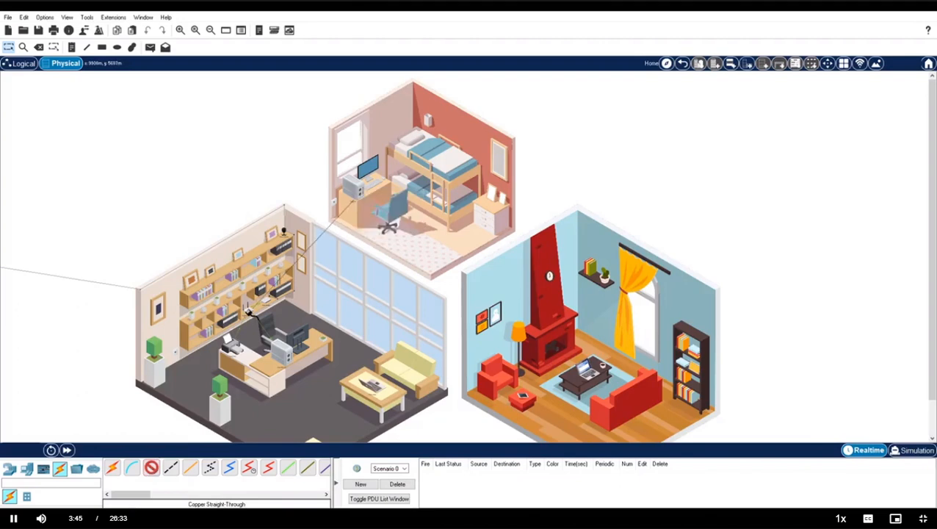
left_click(245, 309)
left_click(258, 316)
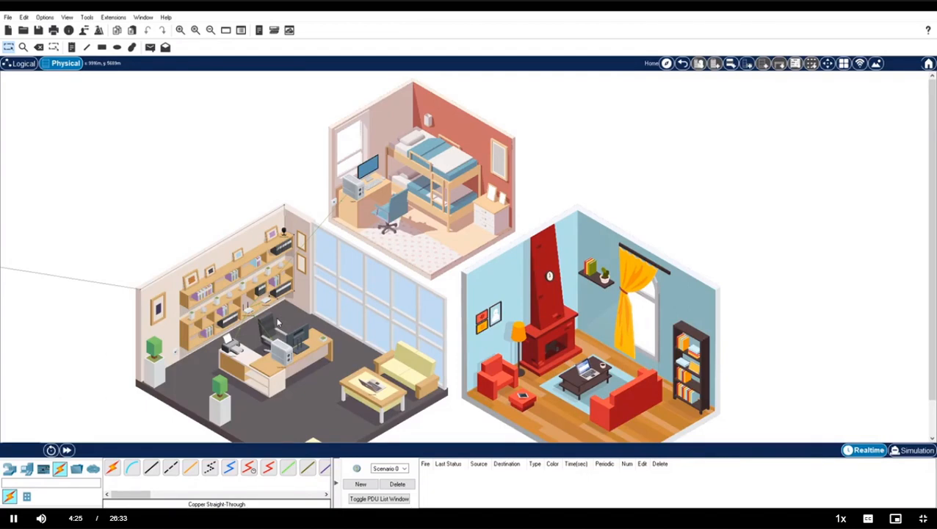
Set the Home Office PC's IP configuration to DHCP and confirm it receives 192.168.0.100.
left_click(278, 351)
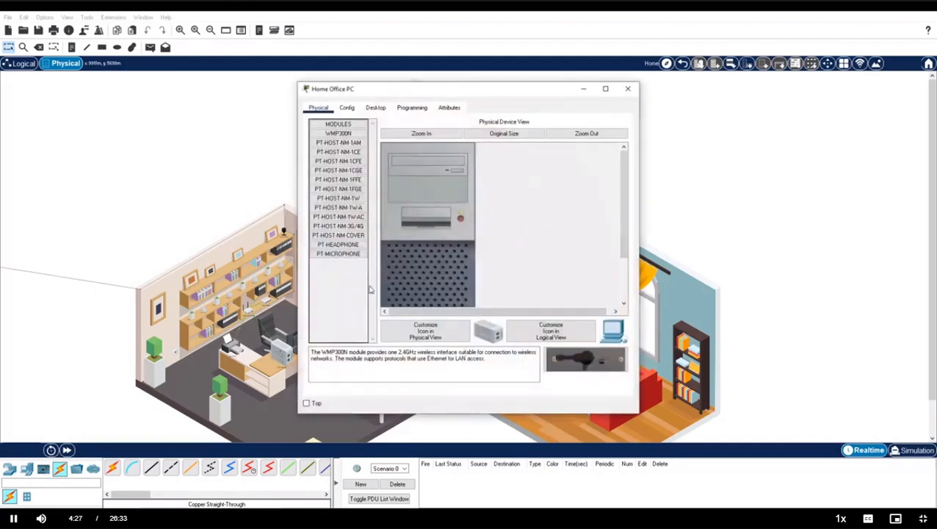
left_click(375, 108)
left_click(340, 146)
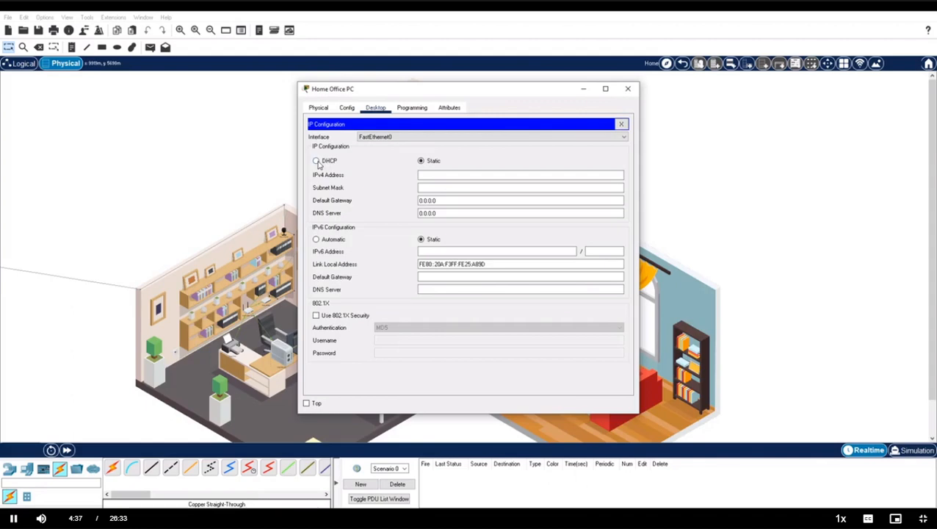
left_click(317, 161)
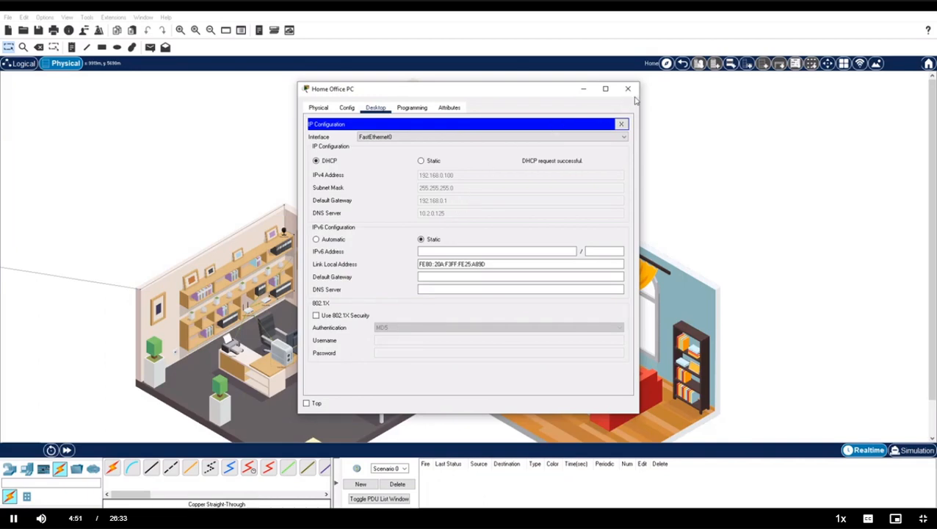
left_click(620, 124)
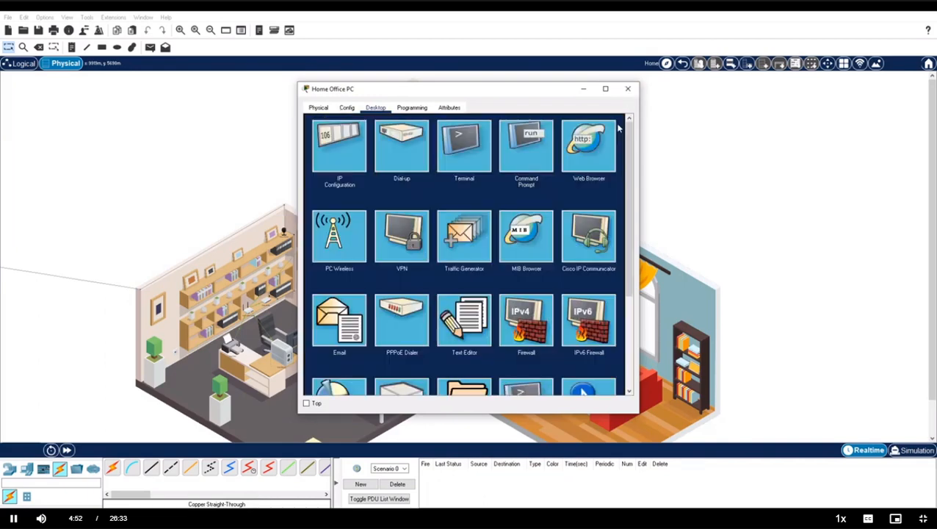
Load the router's setup page at 192.168.0.1 in the Home Office PC's web browser.
left_click(586, 147)
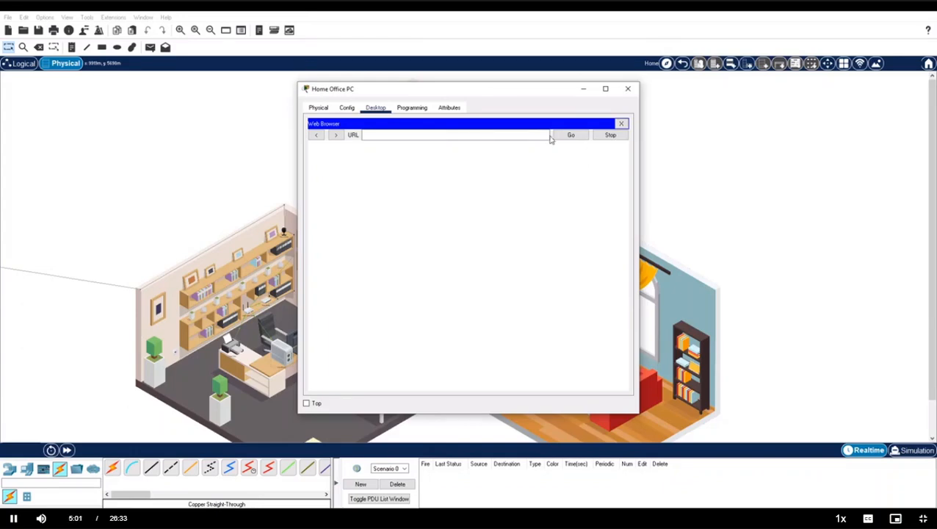
left_click(486, 134)
type("192.168.0.1")
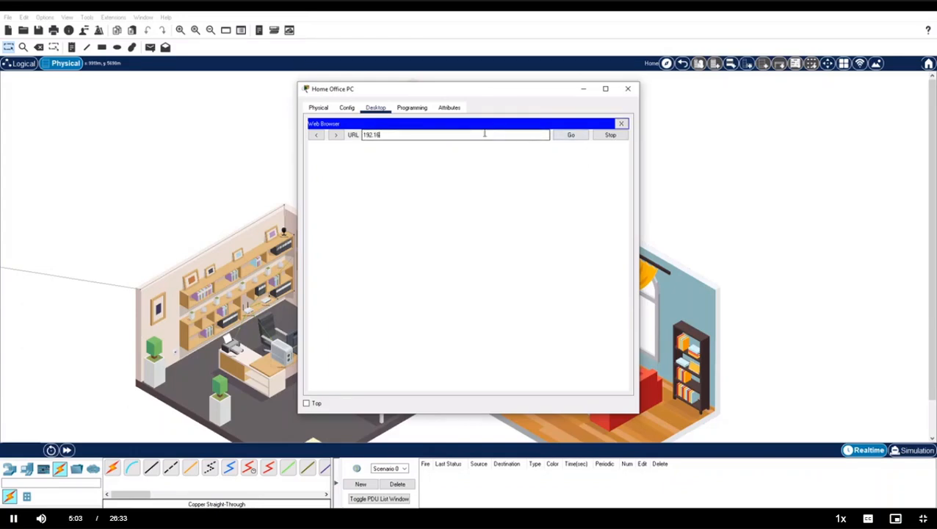
left_click(572, 135)
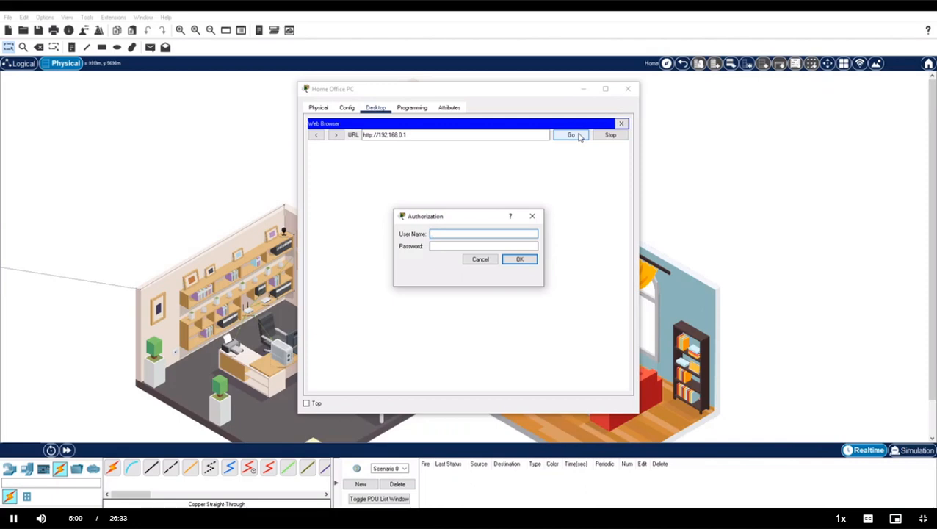
Log in to the router with its user name and password, then view the default router passwords search.
type("admin")
key("Tab")
type("admin")
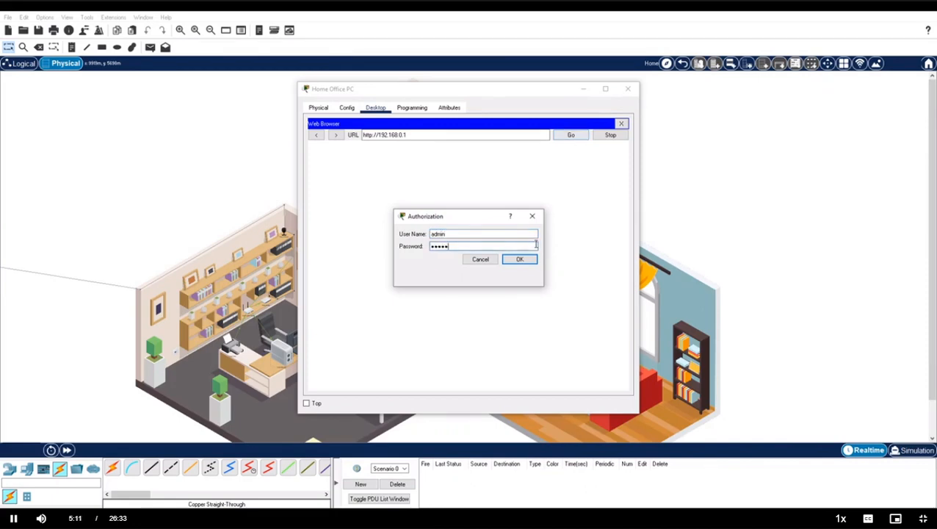
left_click(522, 260)
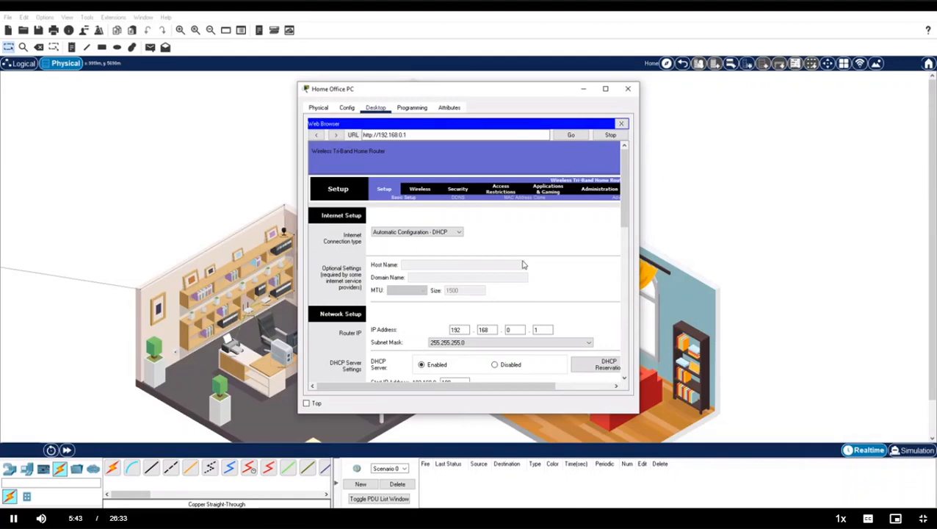
left_click(209, 518)
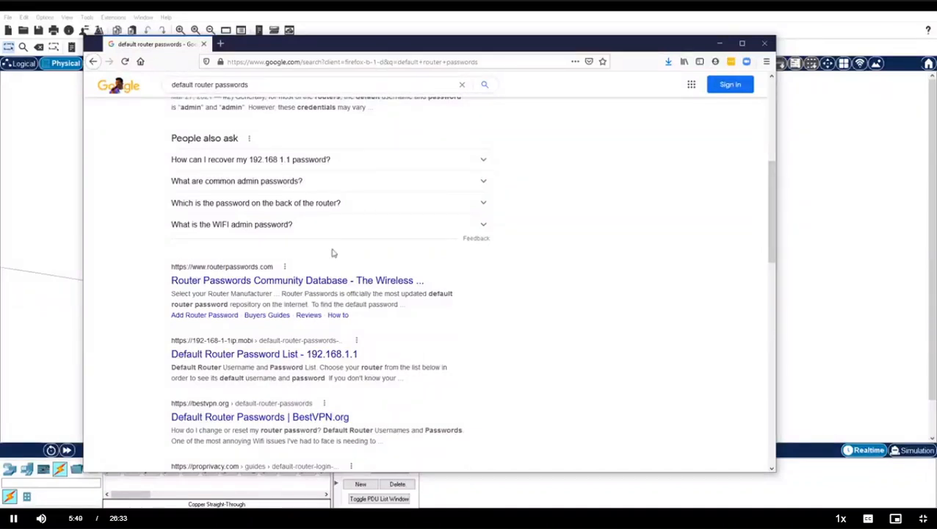
Look up Arris default passwords on the routerpasswords.com database.
left_click(293, 281)
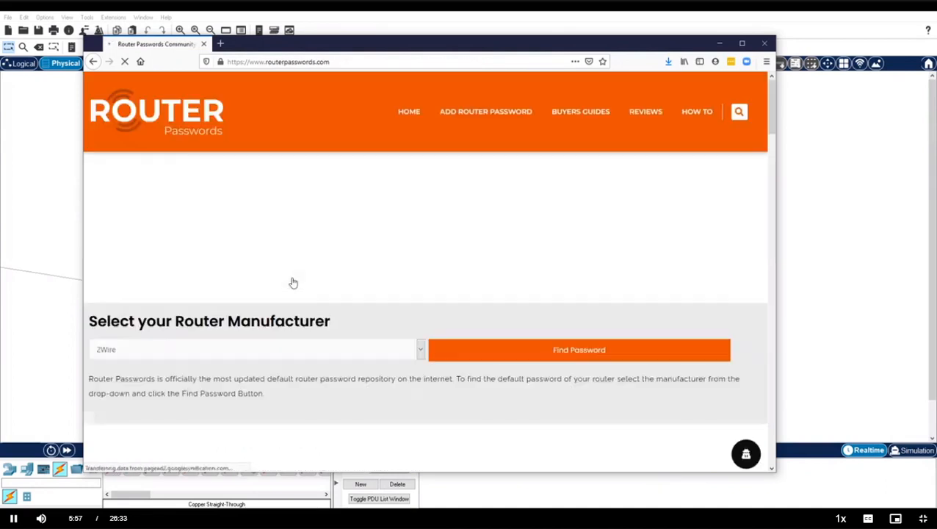
scroll(359, 294, "down", 2)
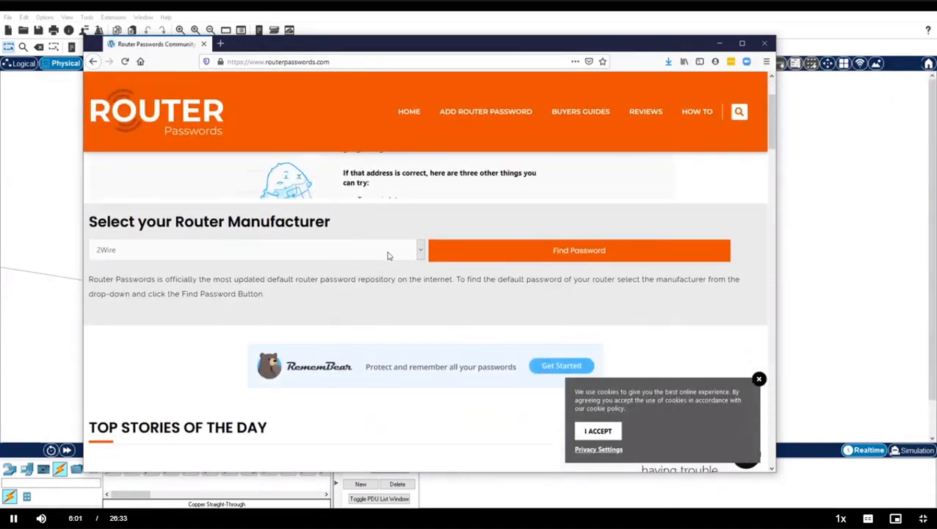
left_click(422, 253)
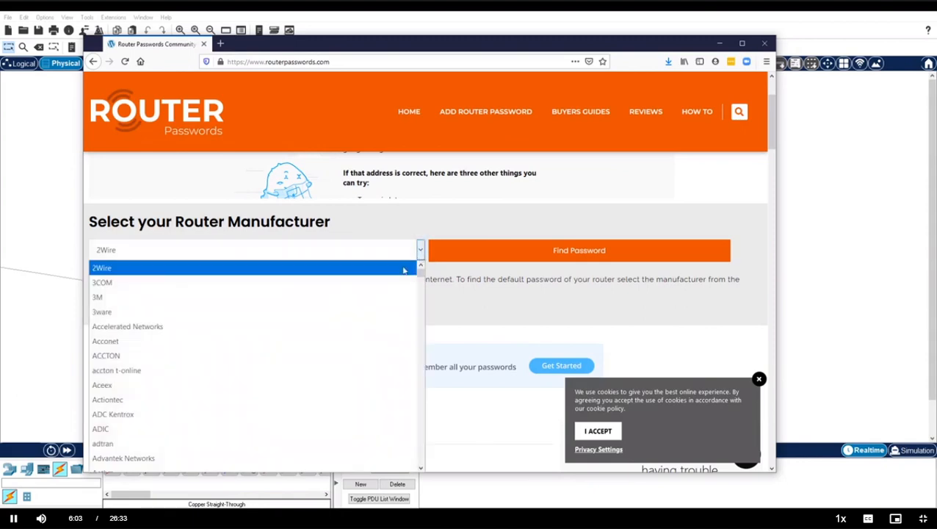
scroll(295, 351, "down", 2)
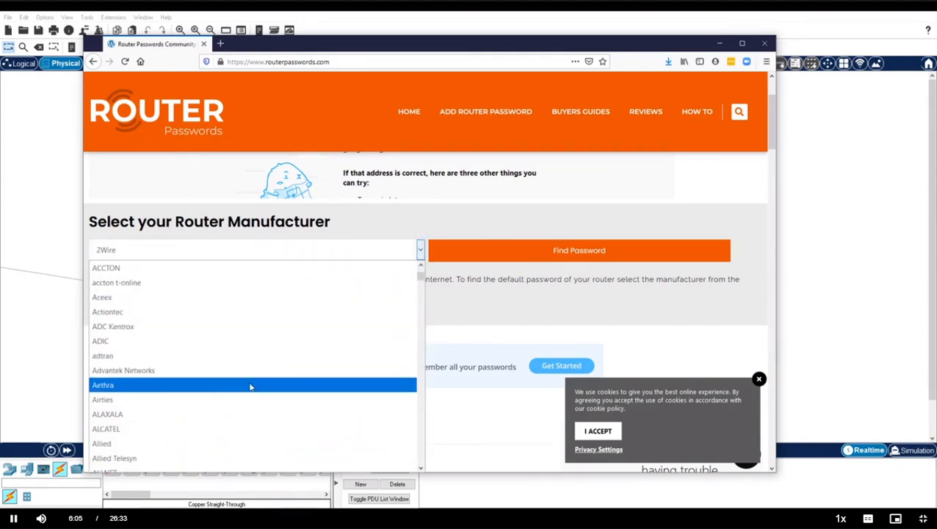
scroll(231, 404, "down", 2)
scroll(231, 411, "down", 3)
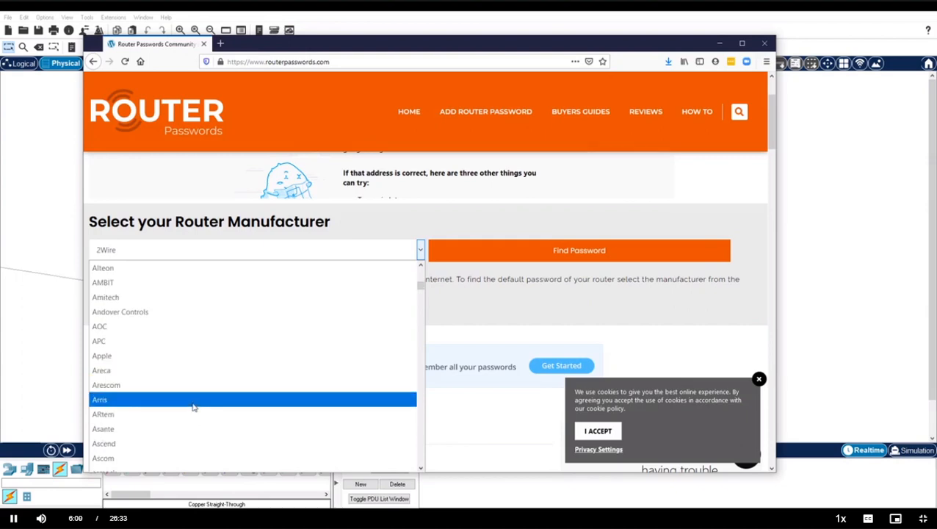
left_click(193, 406)
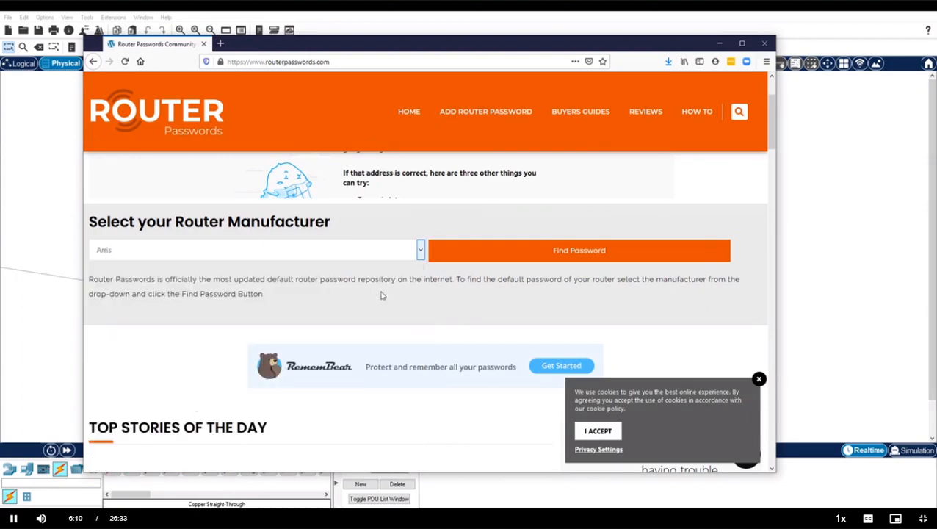
left_click(546, 254)
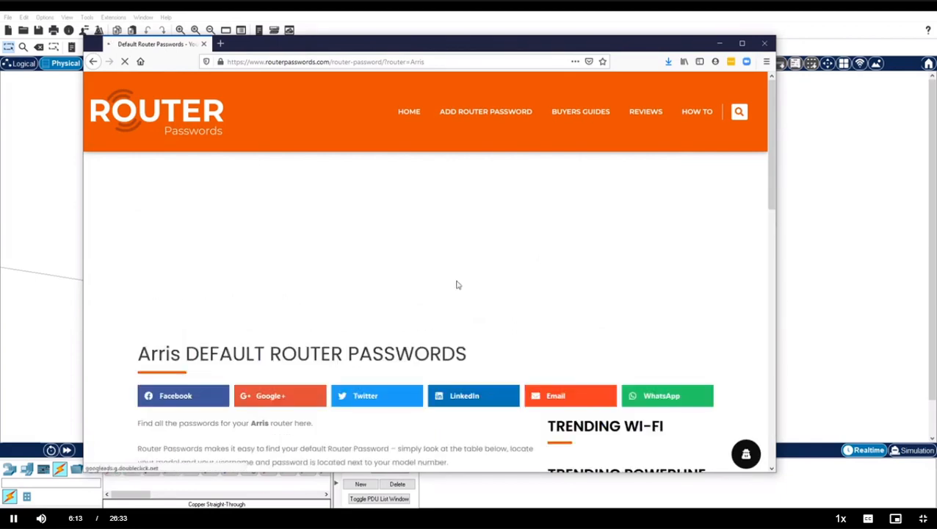
Read the Arris model results table, then return to Packet Tracer's router page.
scroll(462, 282, "down", 6)
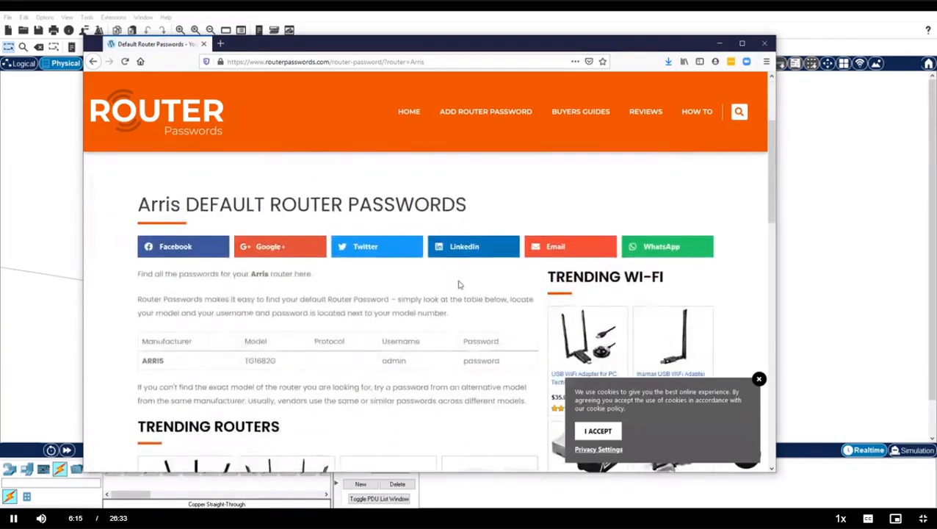
left_click_drag(245, 311, 280, 313)
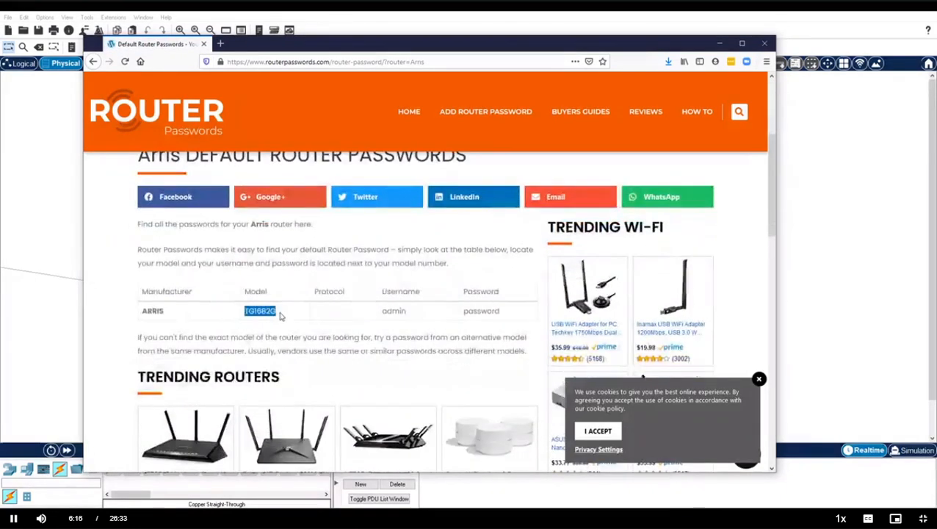
left_click(403, 319)
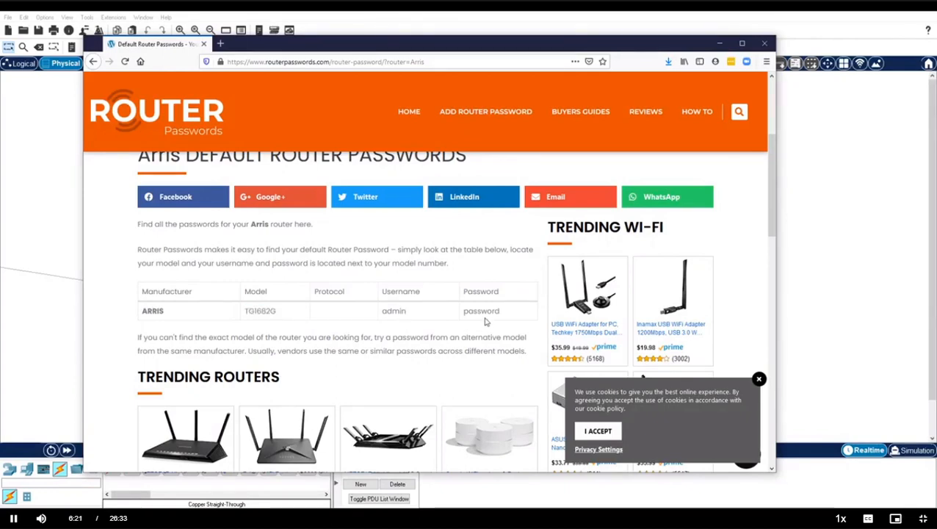
left_click(719, 43)
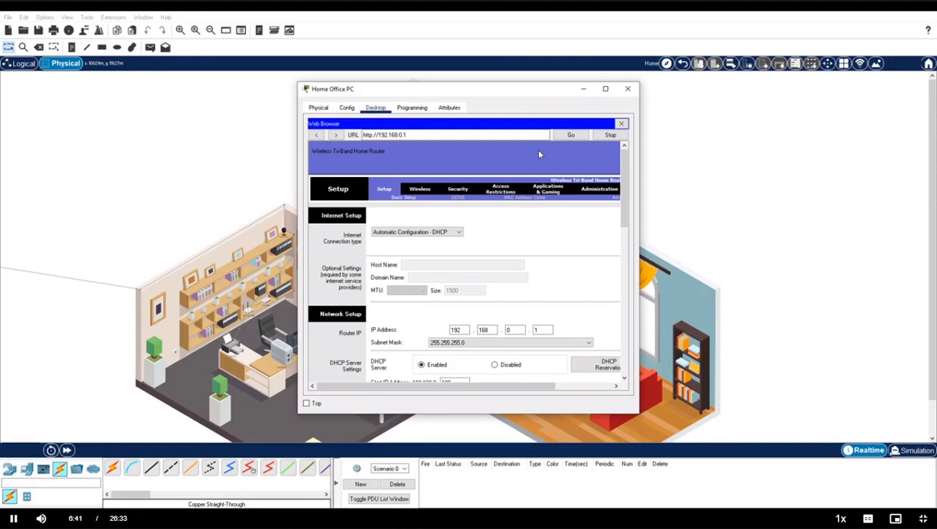
Change Router IP to 192.168.100.1, DHCP maximum users to 25, Static DNS 1 to 10.2.0.125, and save.
double_click(514, 330)
type("100")
scroll(514, 334, "down", 2)
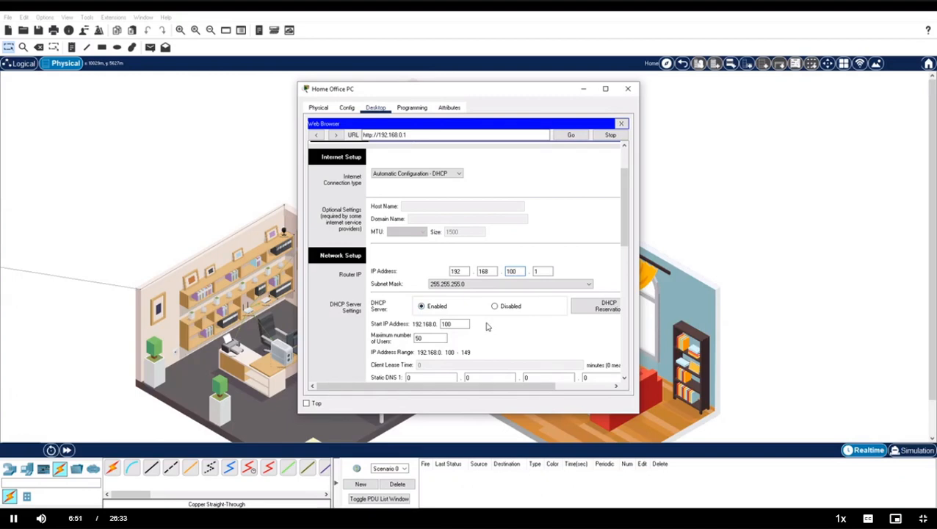
left_click_drag(443, 337, 404, 338)
type("25")
scroll(546, 346, "down", 2)
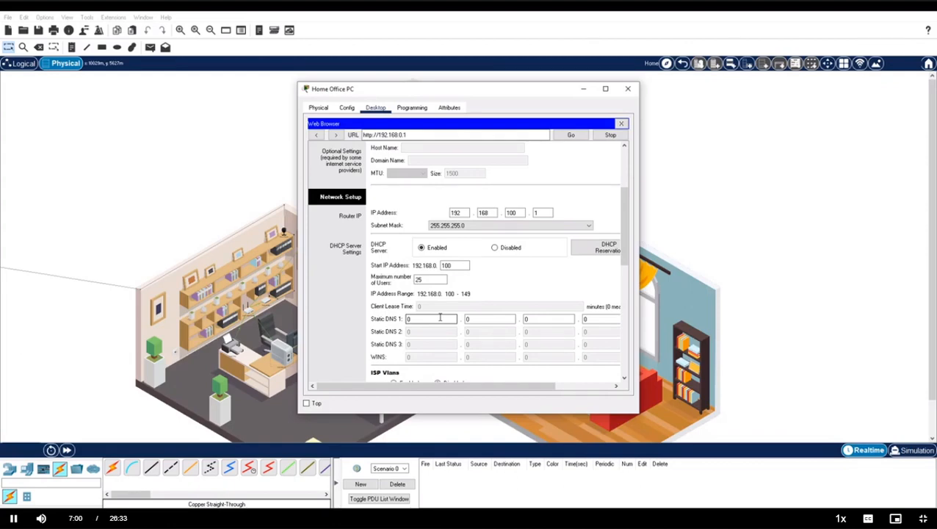
type("0.2..")
type("125")
left_click(476, 321)
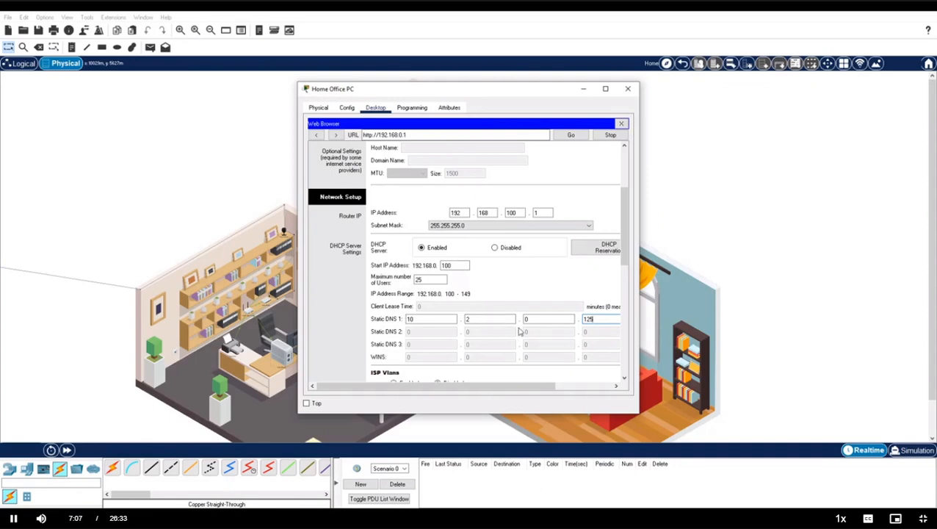
scroll(581, 352, "down", 10)
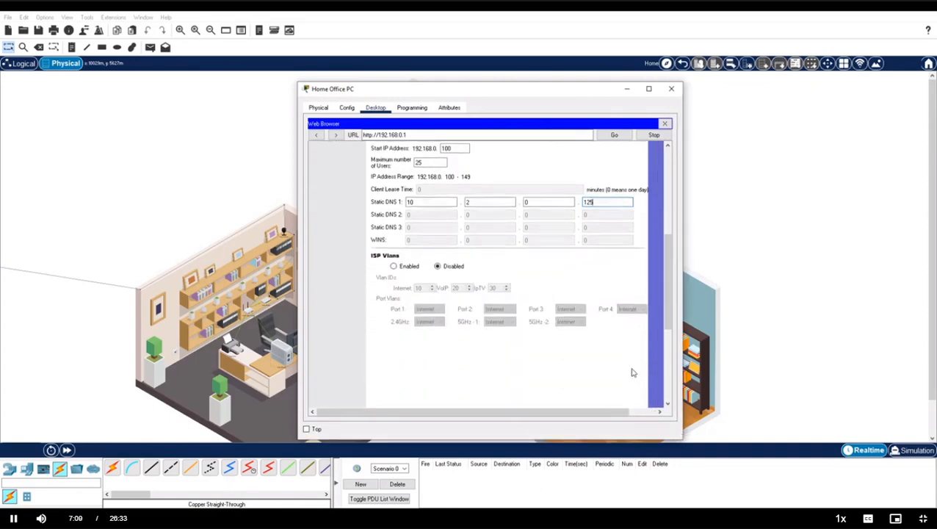
left_click(536, 392)
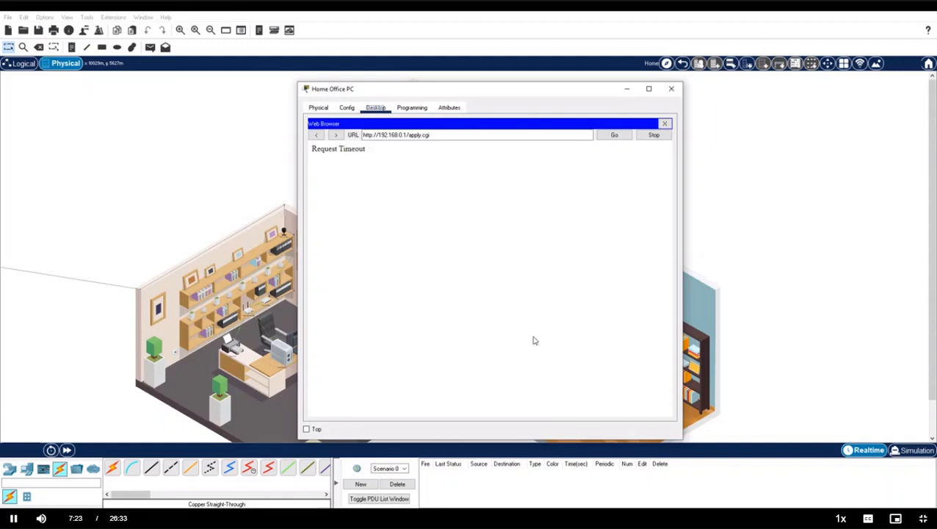
Verify the PC now has 192.168.100.100, gateway 192.168.100.1 and DNS 10.2.0.125.
left_click(390, 135)
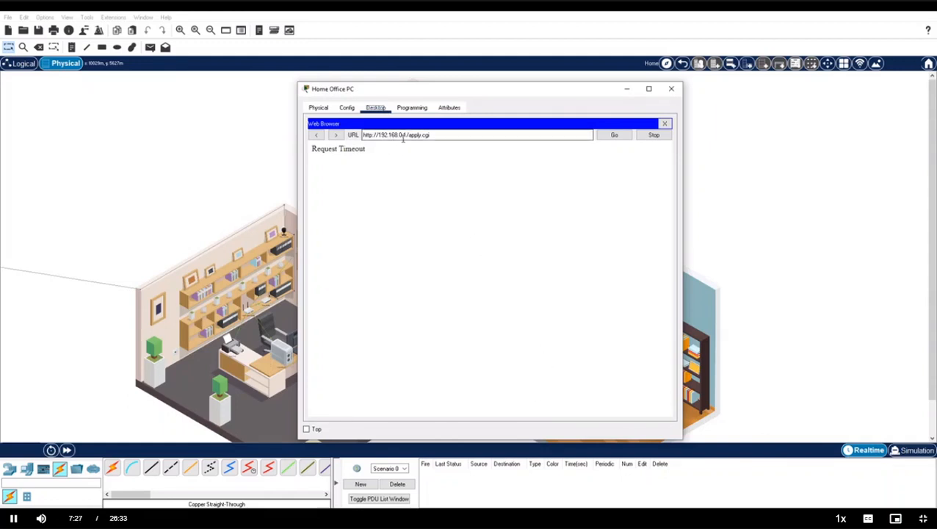
type("1")
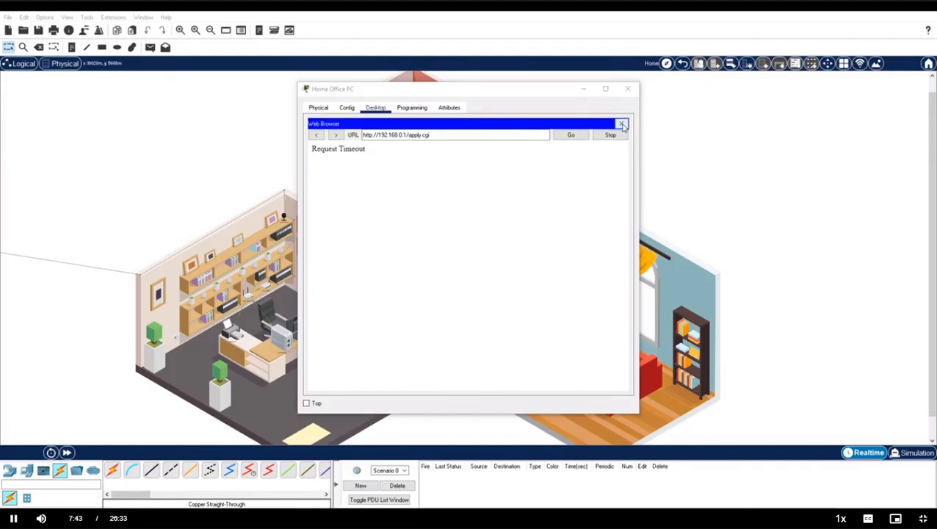
left_click(621, 124)
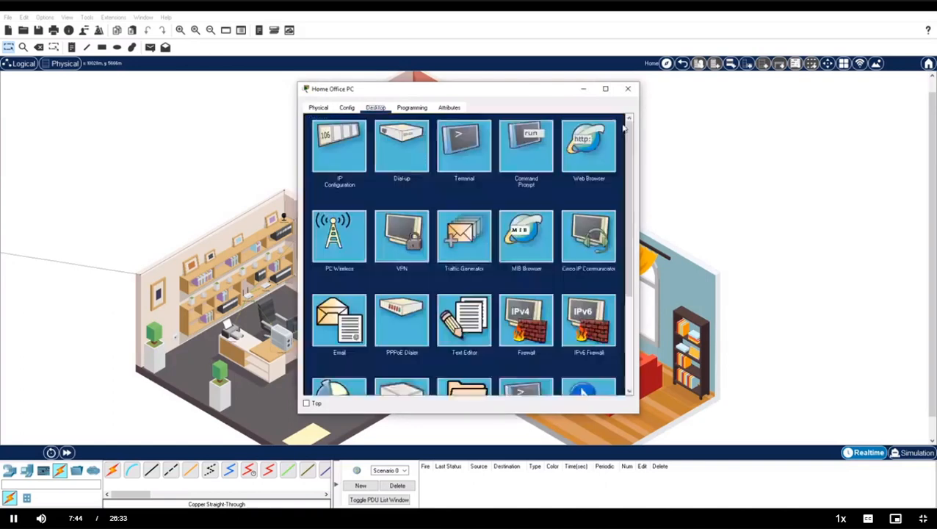
left_click(349, 138)
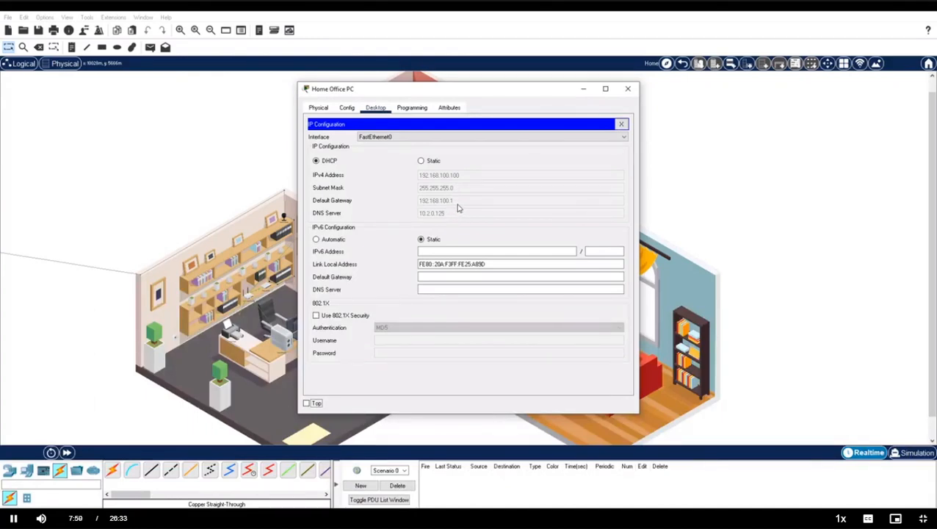
left_click(621, 125)
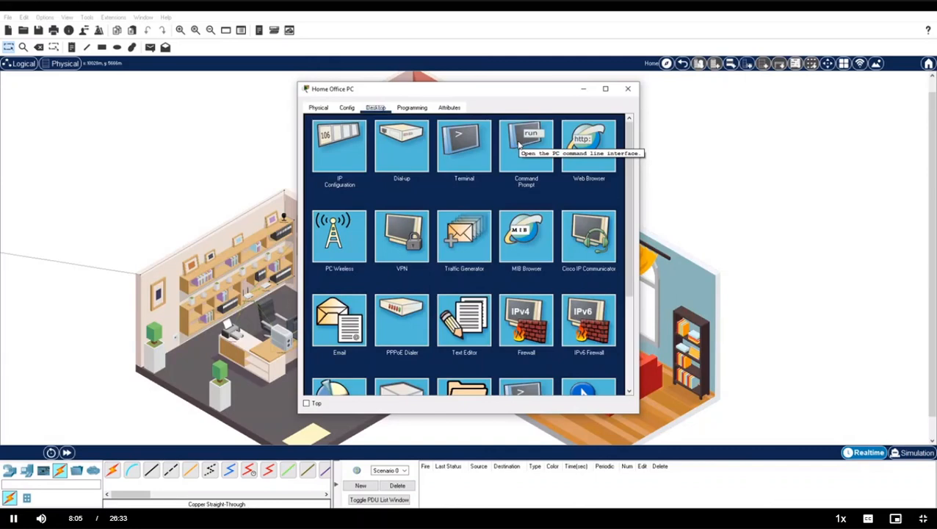
left_click(523, 144)
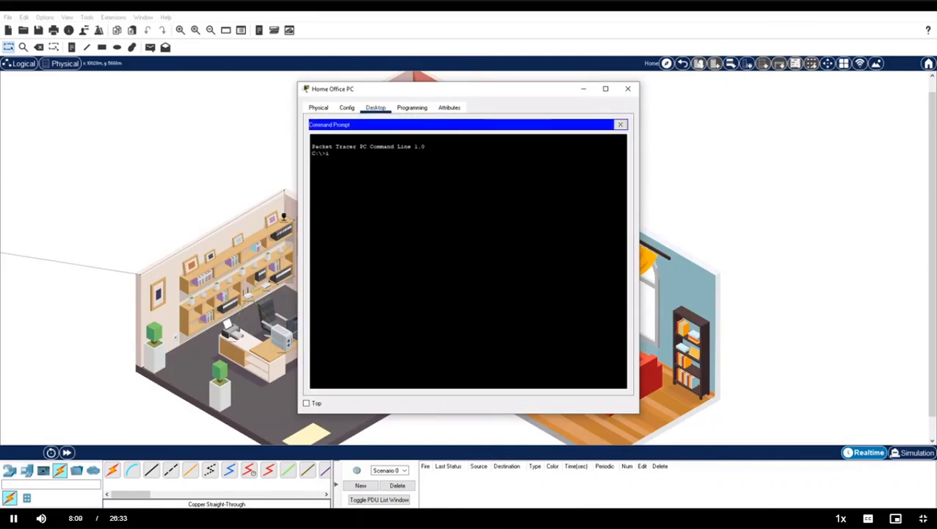
Run ipconfig /release and ipconfig /renew, confirming the new address 192.168.100.101, then close Command Prompt.
type("ipconfig /release")
key("Return")
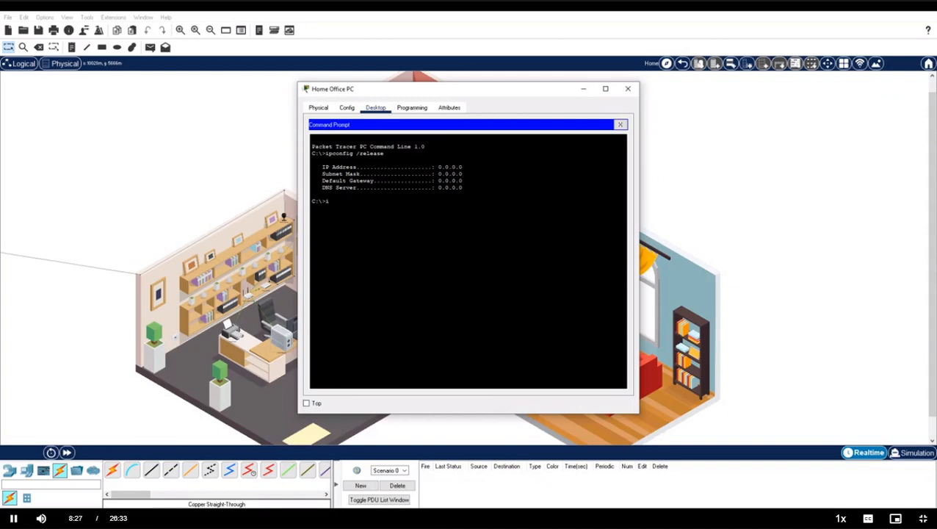
type("ipconfig /renew")
key("Return")
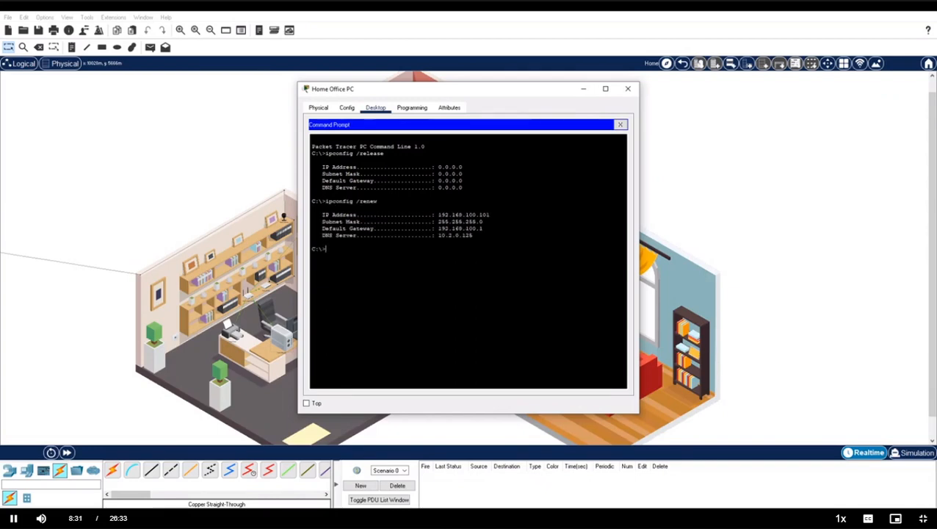
left_click_drag(439, 215, 474, 235)
left_click(474, 235)
left_click(620, 124)
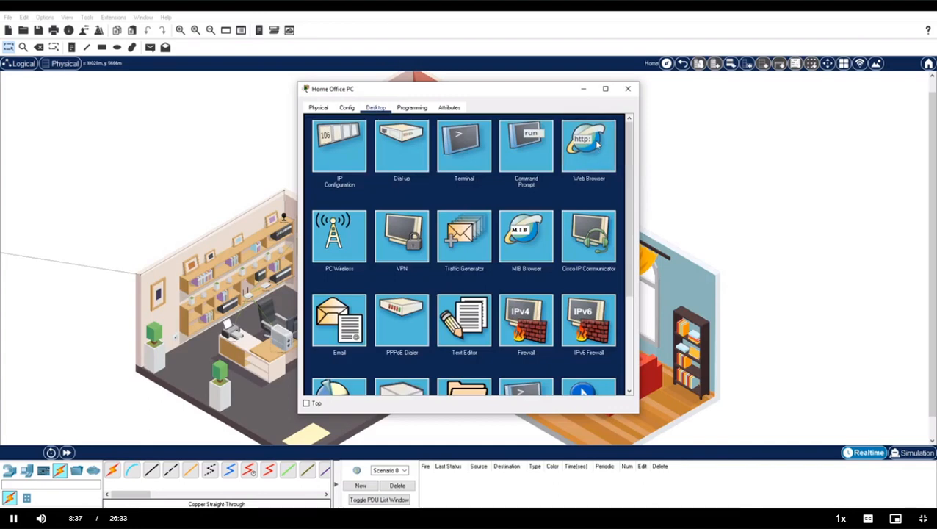
left_click(588, 147)
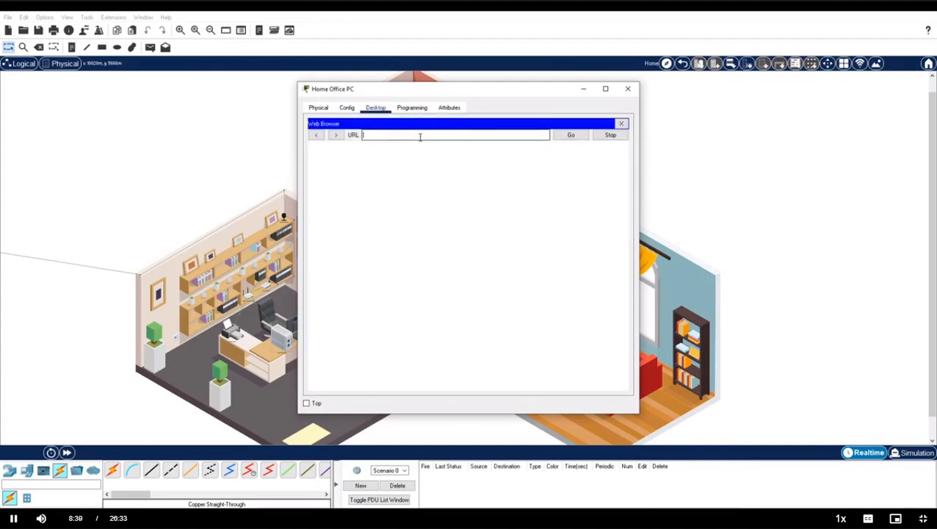
type("http://192.168.100.1")
key("Return")
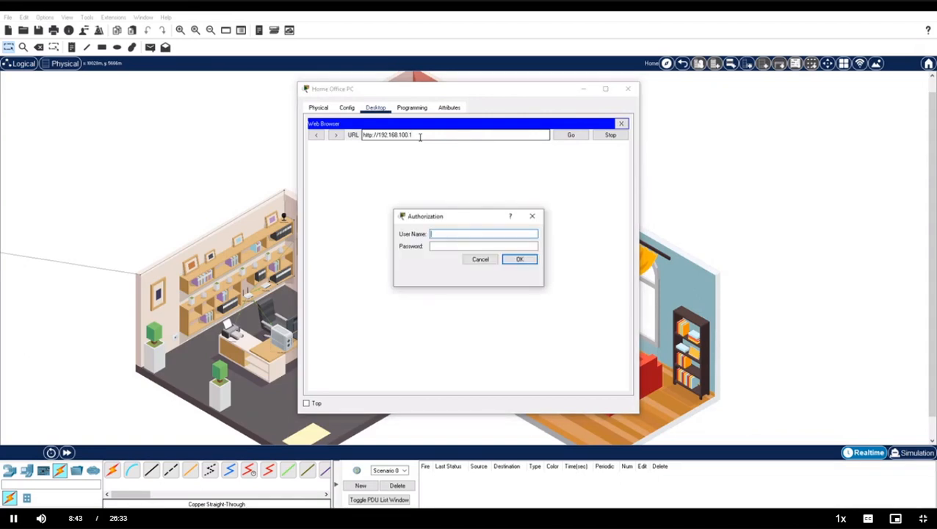
type("admin")
key("Tab")
type("admin")
key("Return")
left_click_drag(639, 280, 717, 286)
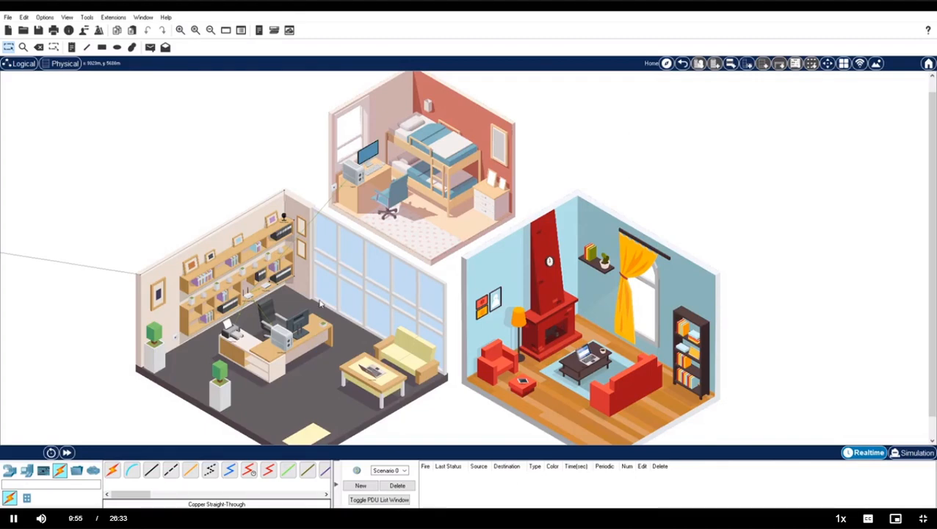
left_click(285, 339)
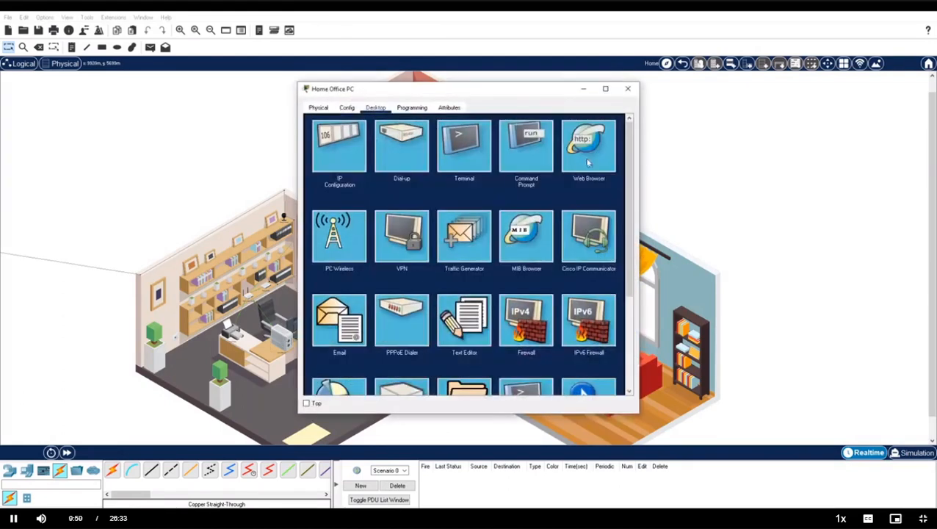
left_click(588, 155)
left_click(451, 134)
type("http://192.168.100.1")
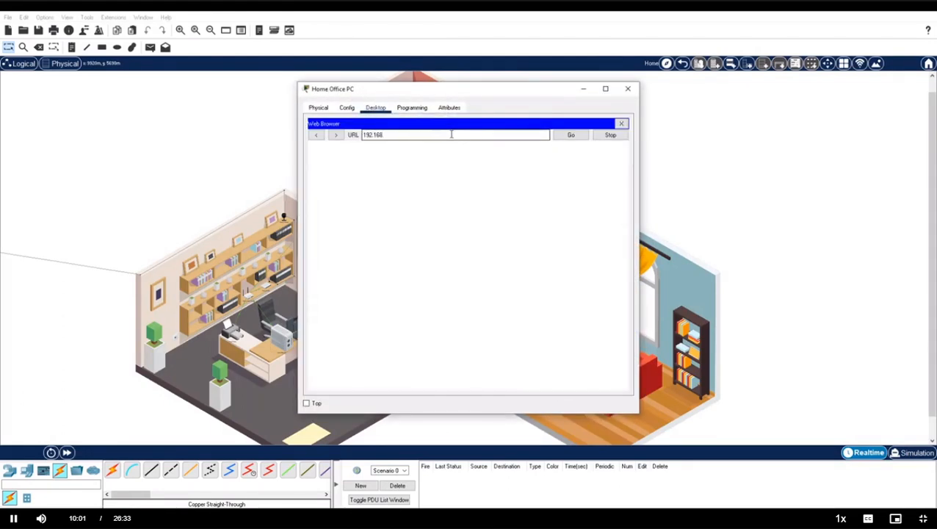
key("Return")
type("admin")
key("Tab")
type("admin")
key("Return")
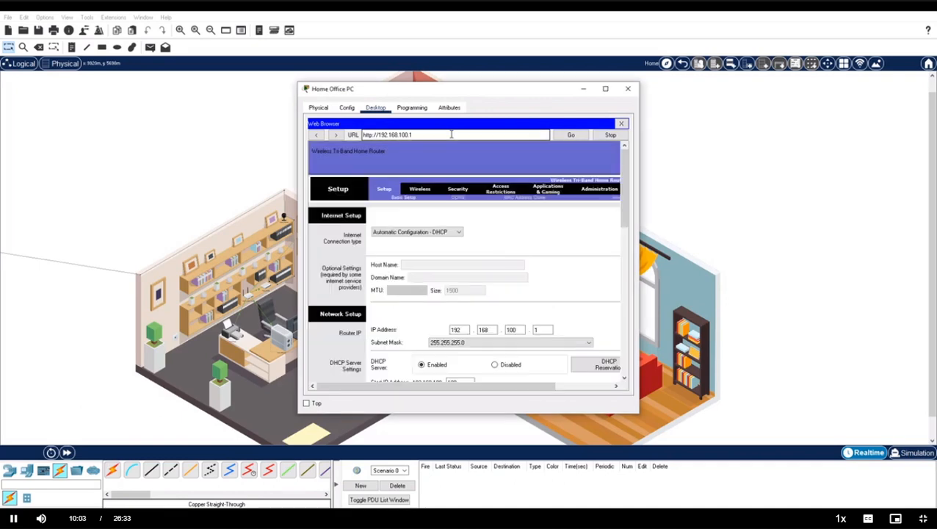
Enlarge the PC window and bring up the router's Basic Wireless Settings page.
left_click_drag(638, 250, 724, 264)
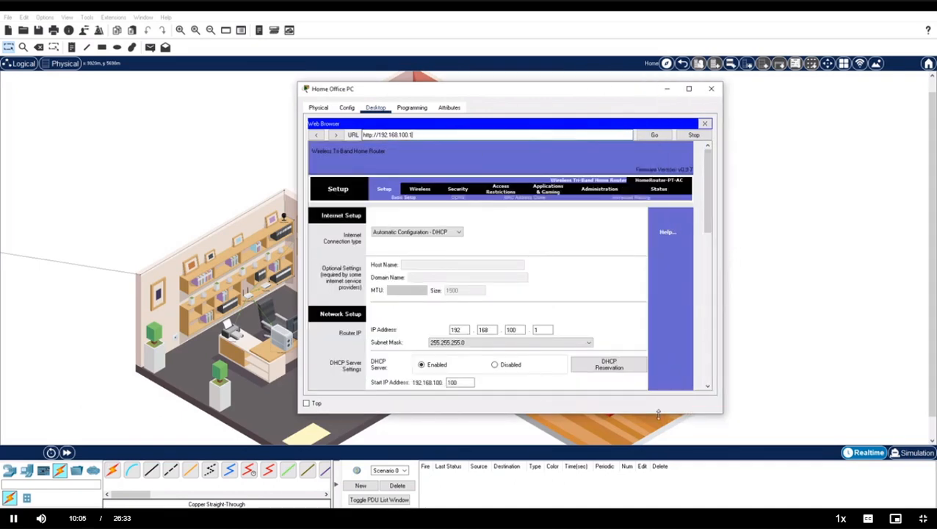
left_click_drag(659, 413, 667, 494)
left_click_drag(579, 84, 577, 20)
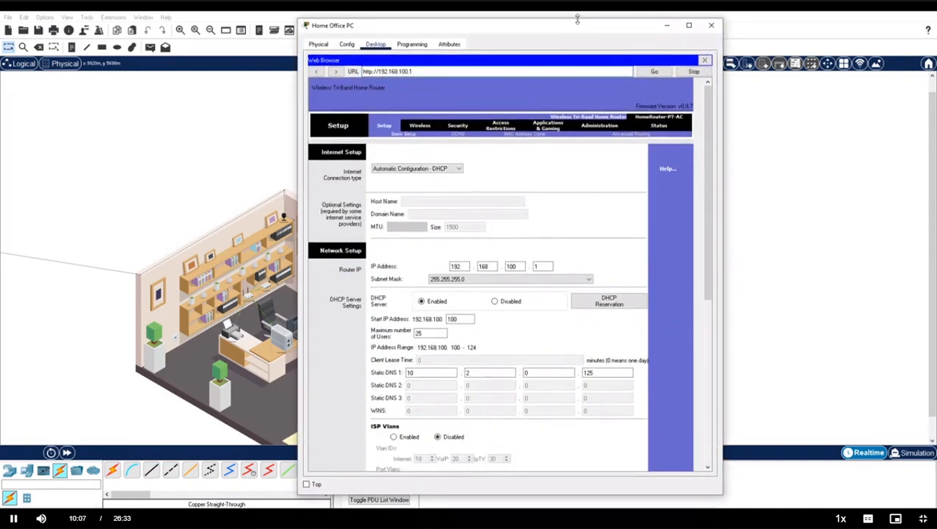
left_click(419, 125)
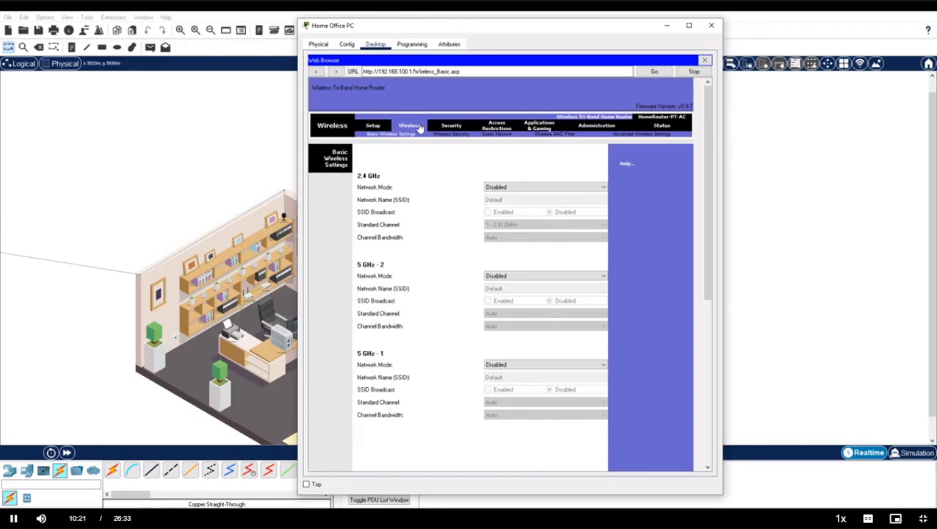
Set the Network Mode of the 2.4 GHz, 5 GHz-2 and 5 GHz-1 radios to Auto.
left_click(527, 187)
left_click(514, 196)
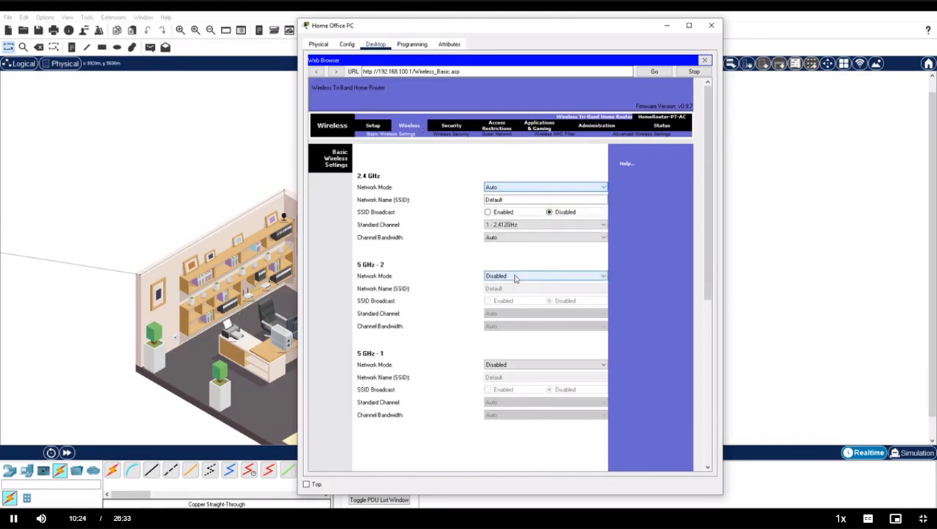
left_click(515, 276)
left_click(514, 284)
left_click(516, 365)
left_click(514, 373)
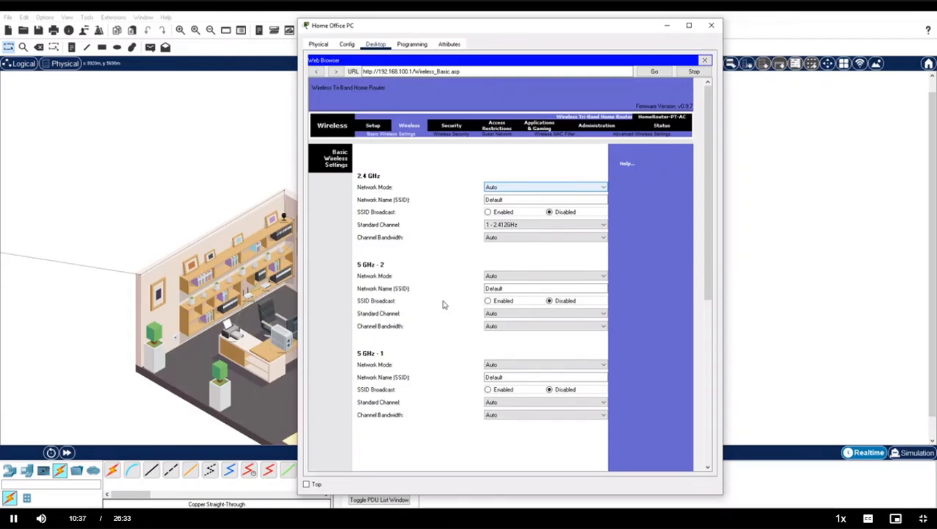
Name the 2.4 GHz and 5 GHz-2 networks HomeNet with SSID broadcast enabled, and save.
double_click(507, 200)
type("HomeNet")
left_click(488, 211)
double_click(495, 288)
type("HomeNet")
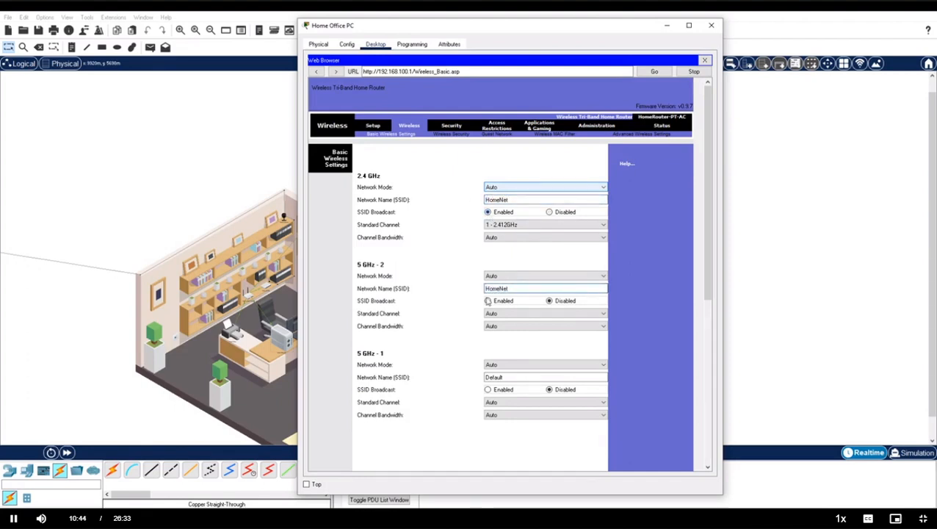
left_click(487, 301)
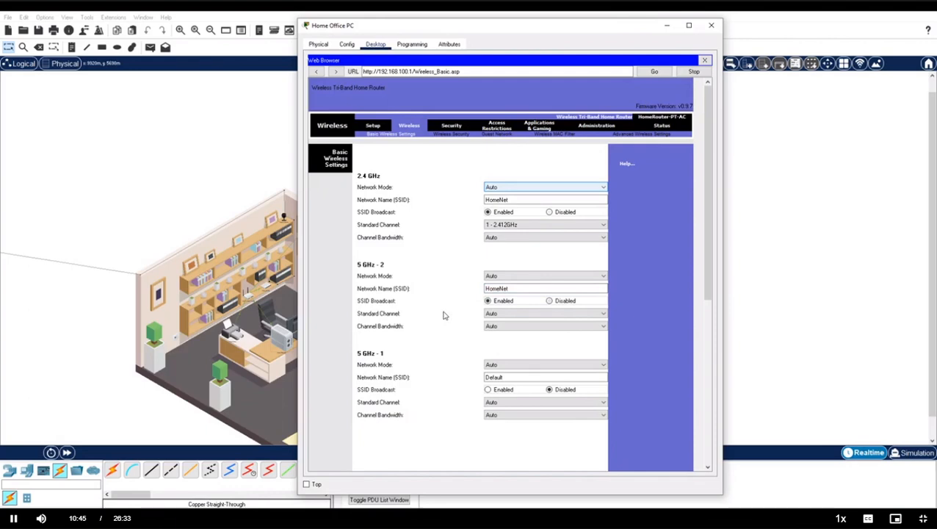
scroll(439, 314, "down", 2)
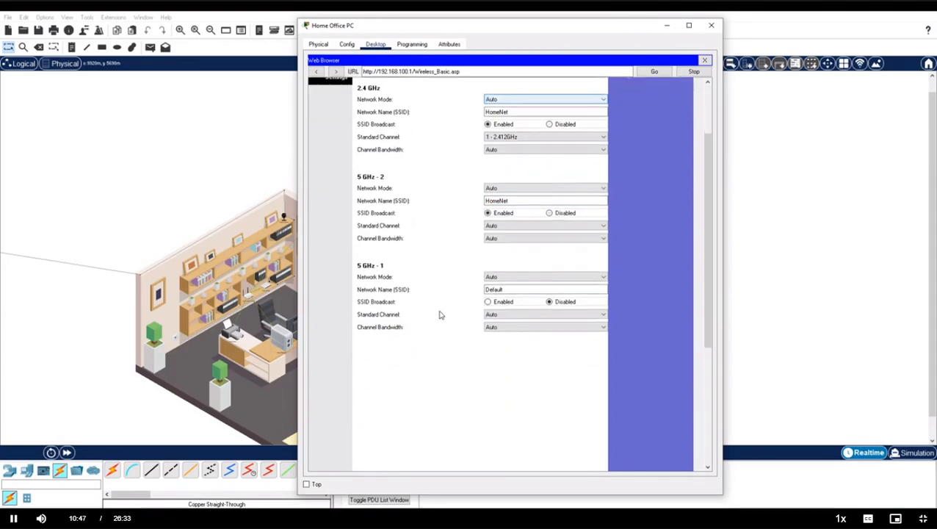
scroll(439, 314, "down", 5)
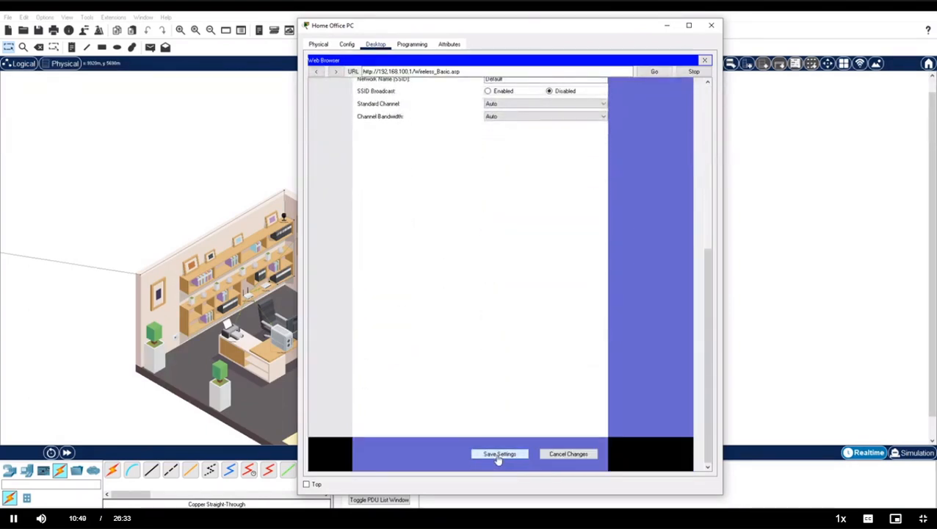
left_click(499, 453)
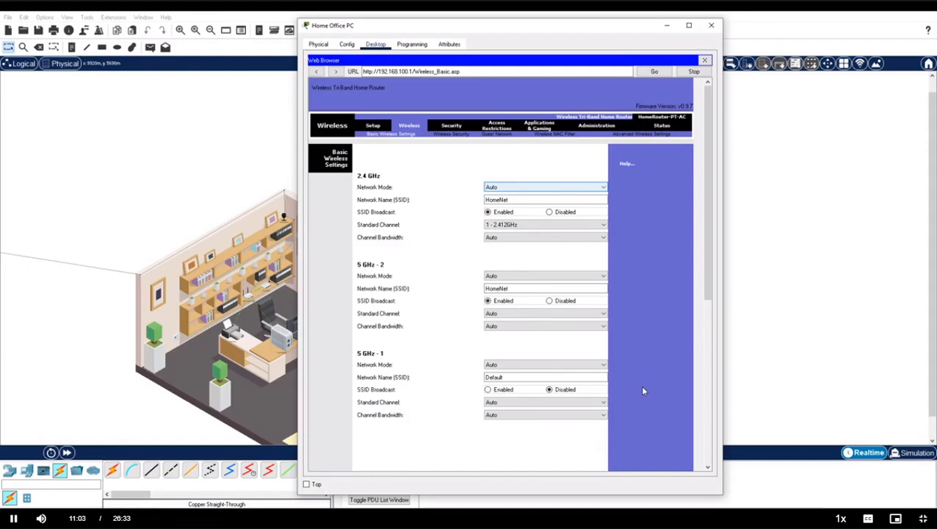
left_click(499, 135)
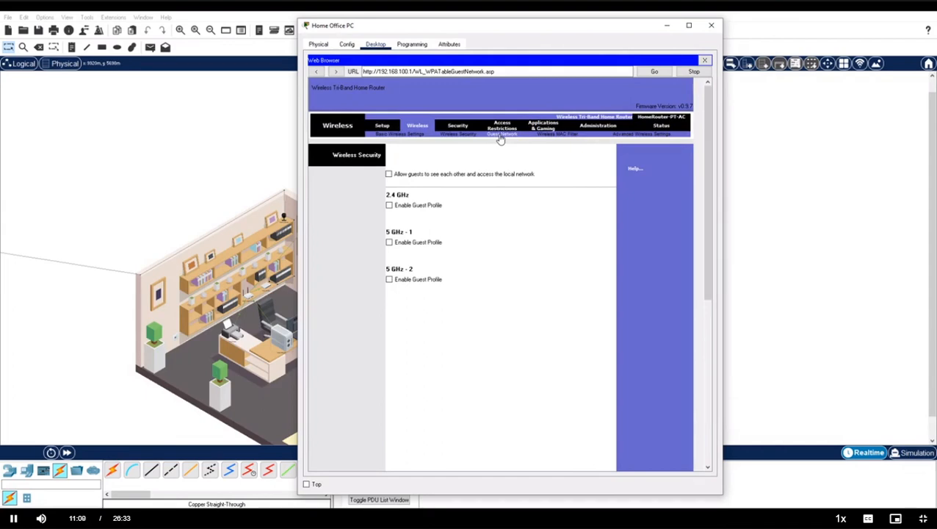
Enable a 5 GHz-1 guest profile named Guest with security Disabled, save, and return to the house.
left_click(389, 242)
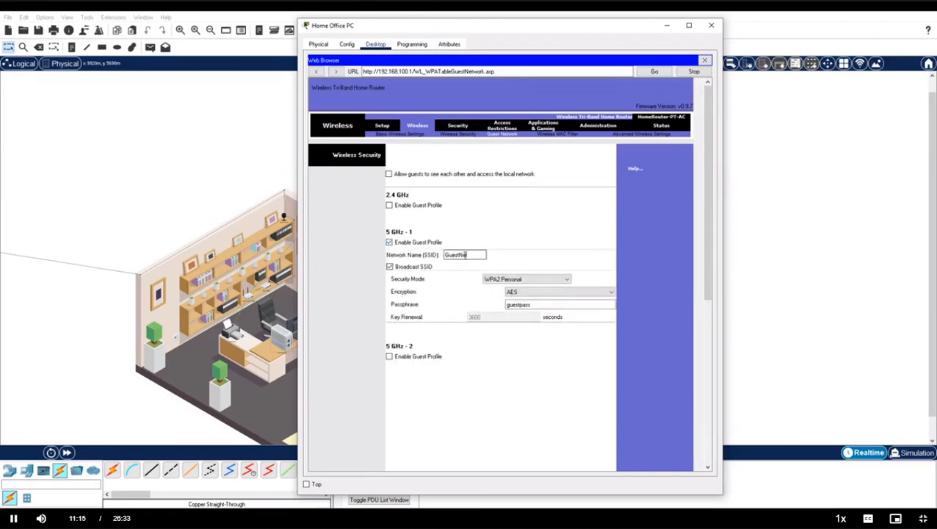
left_click_drag(468, 256, 460, 257)
key("BackSpace")
left_click(519, 281)
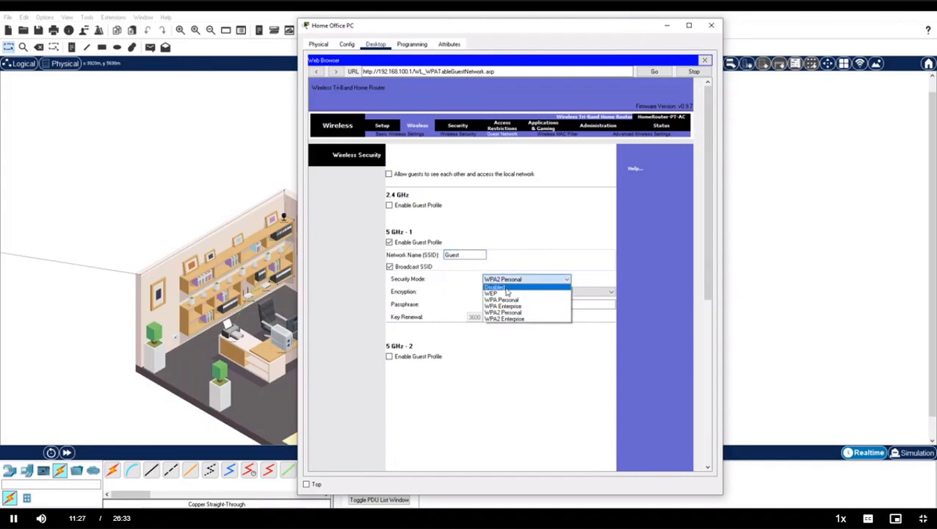
left_click(506, 286)
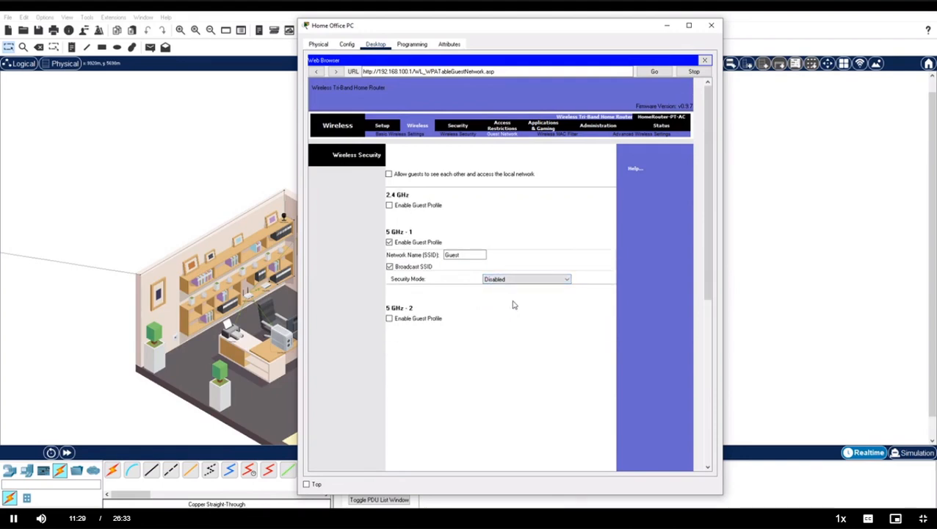
scroll(514, 305, "down", 5)
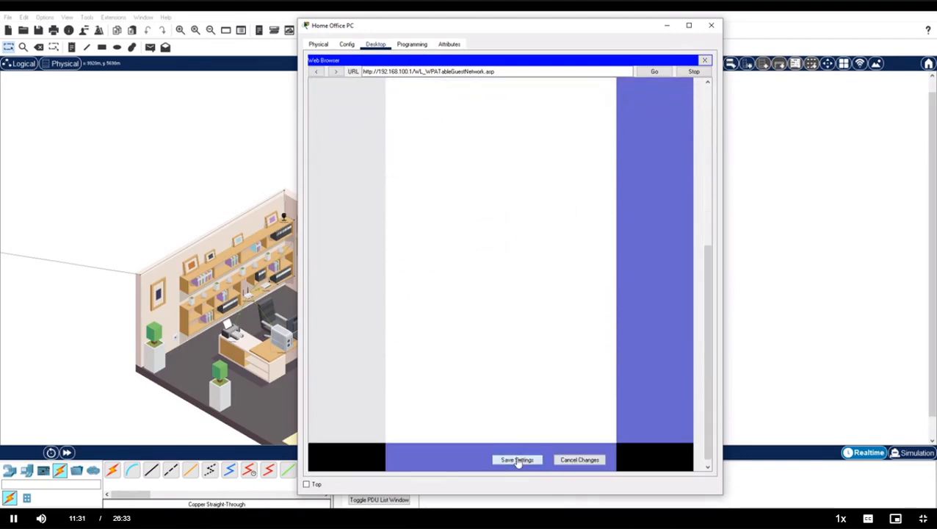
left_click(518, 459)
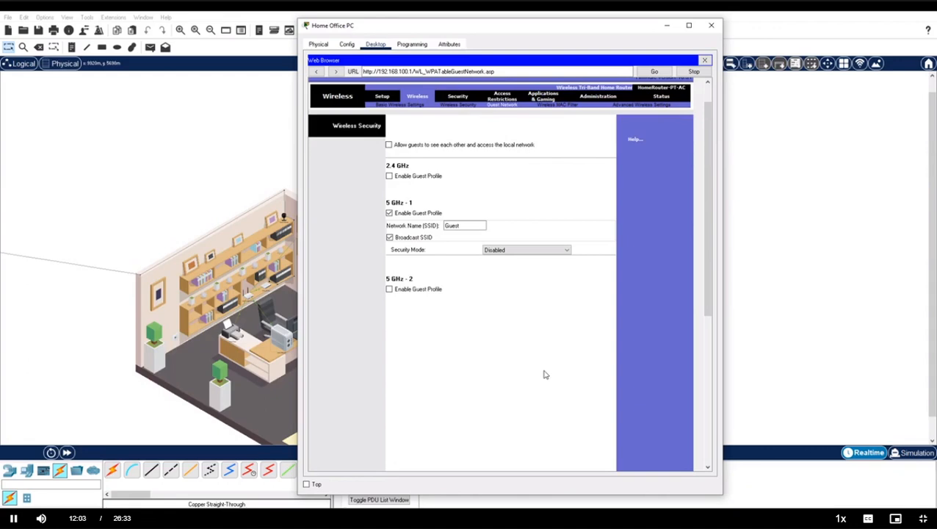
left_click(773, 309)
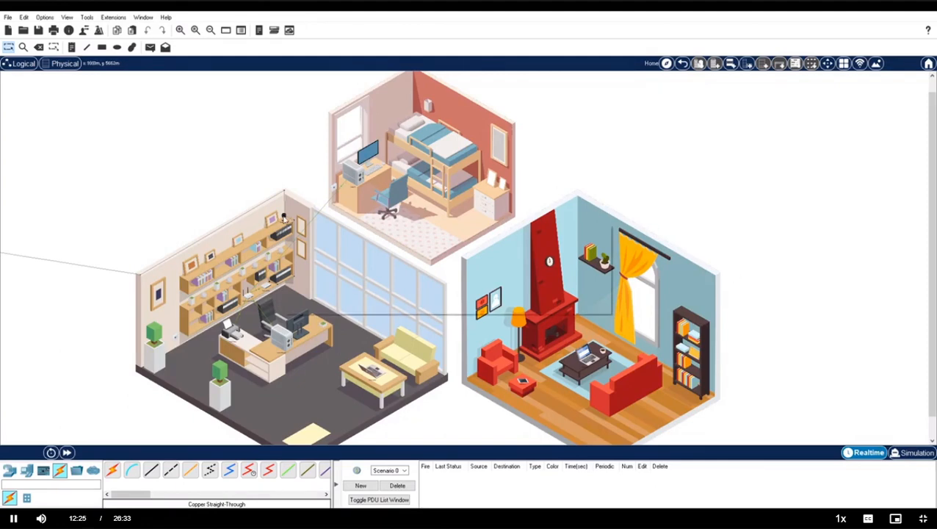
Open the Home_Webcam's configuration window from the Home interior view.
left_click(283, 217)
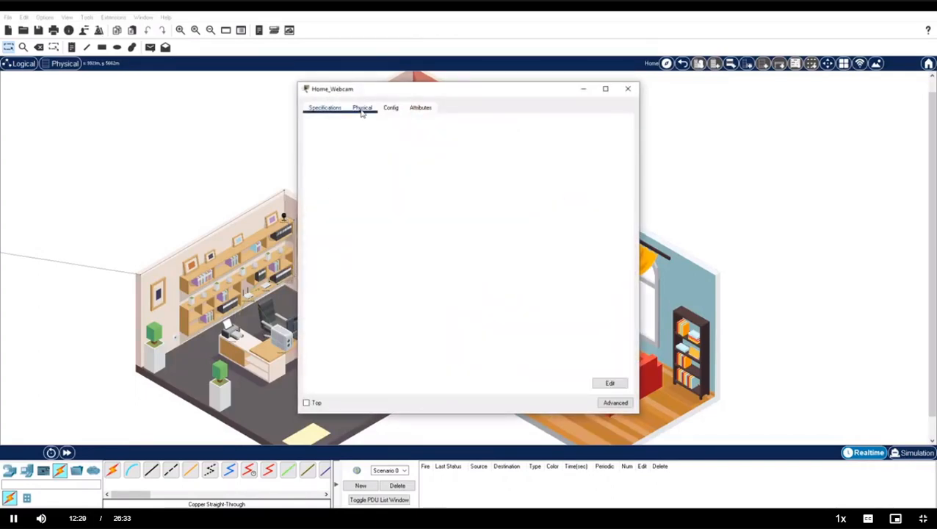
Confirm the webcam's Wireless0 shows SSID HomeNet and DHCP address 192.168.100.105, then close it.
left_click(388, 108)
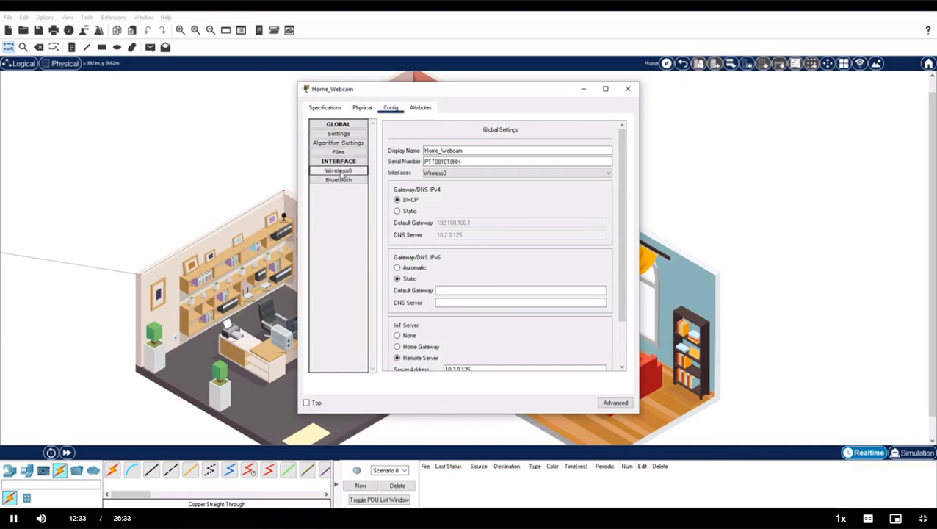
left_click(339, 171)
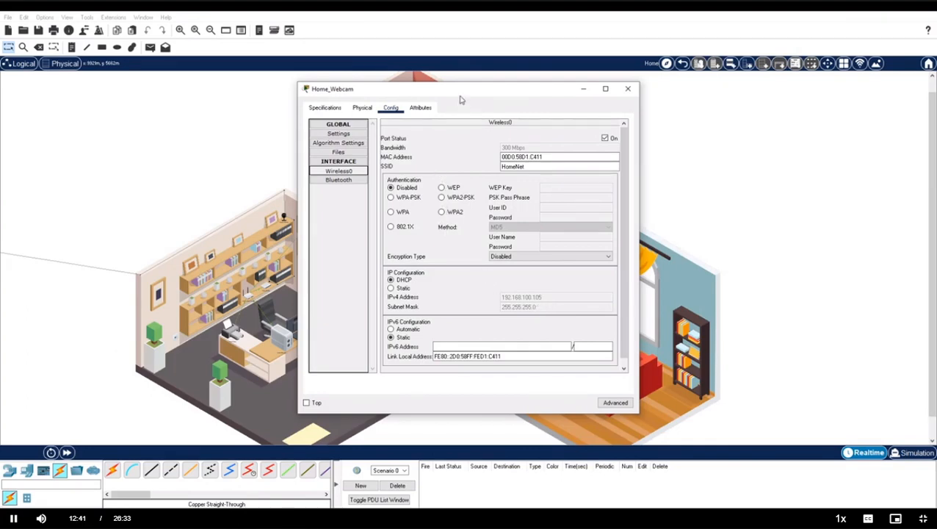
left_click(628, 89)
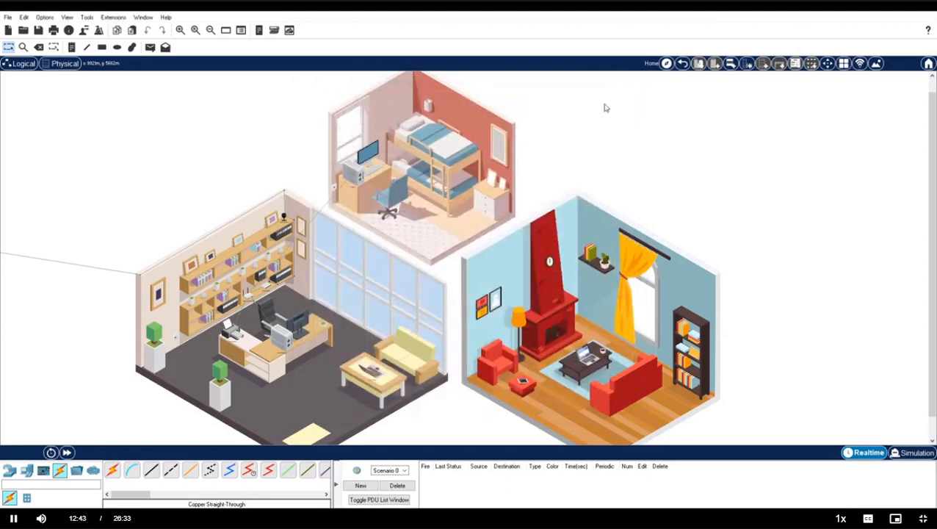
Check the Home Laptop's IP configuration on its Desktop tab.
left_click(374, 373)
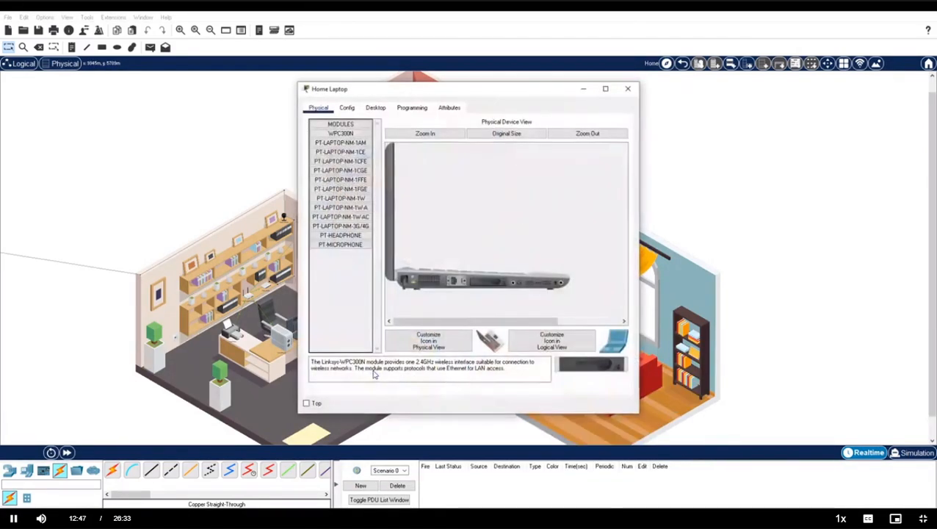
left_click(376, 109)
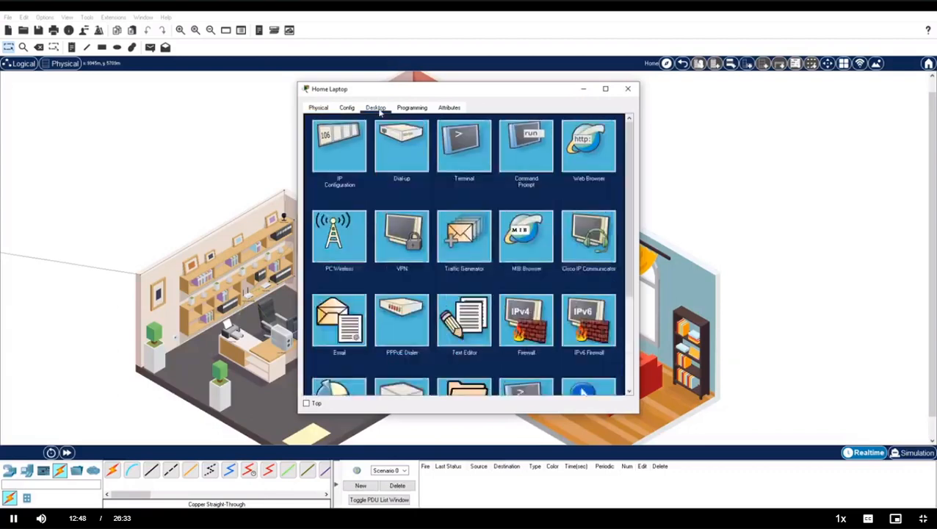
left_click(340, 146)
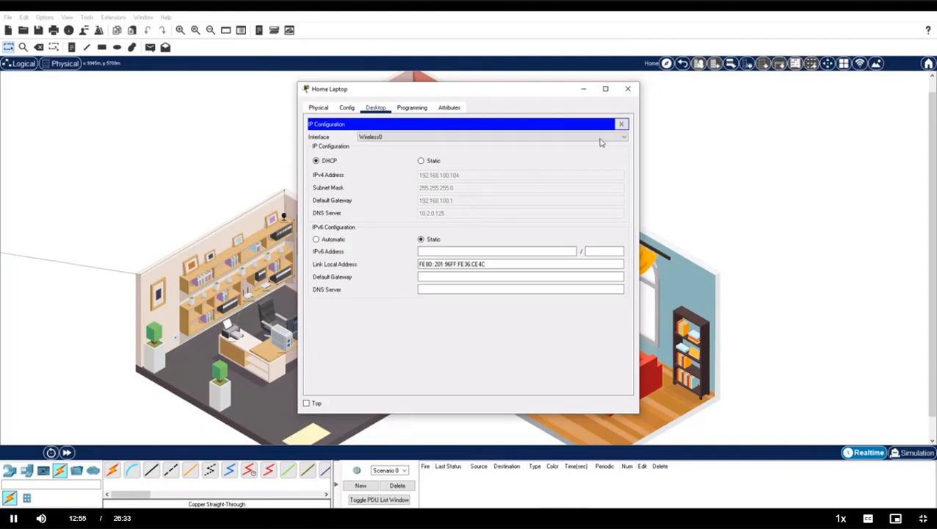
left_click(621, 124)
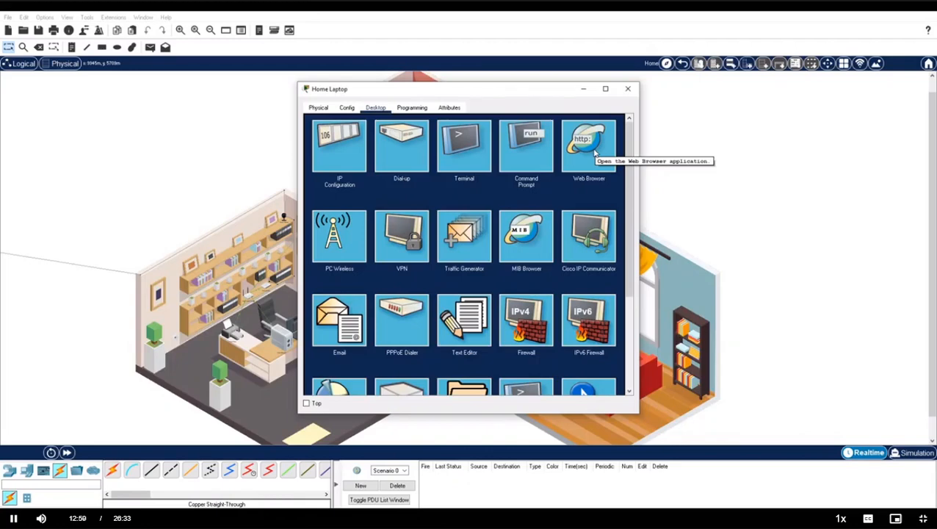
Load web.isp.net in the laptop's web browser, then close the laptop window.
left_click(595, 152)
left_click(451, 134)
type("w")
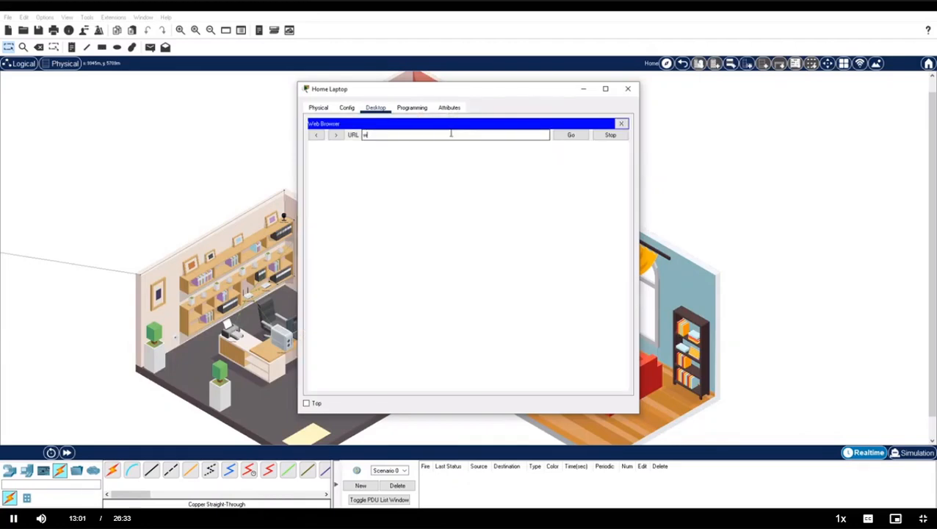
type("eb.isp.net")
key("Return")
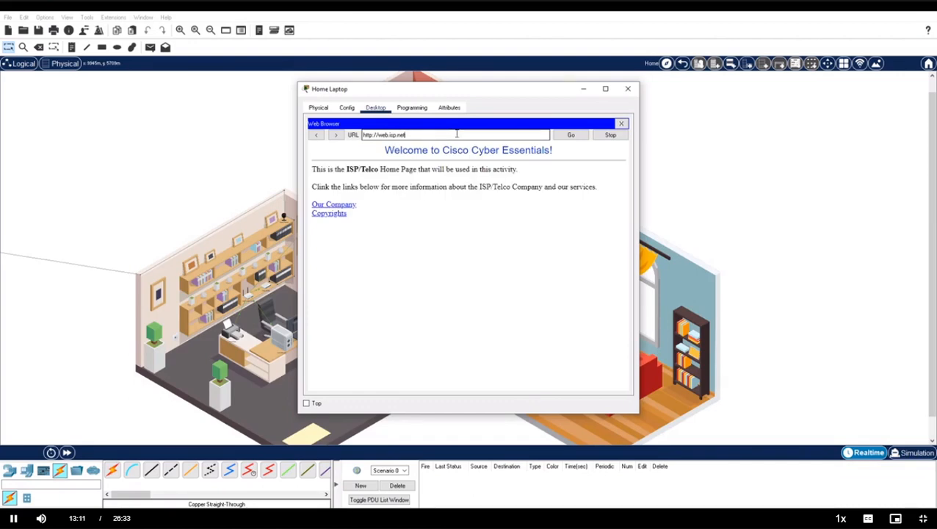
left_click(629, 90)
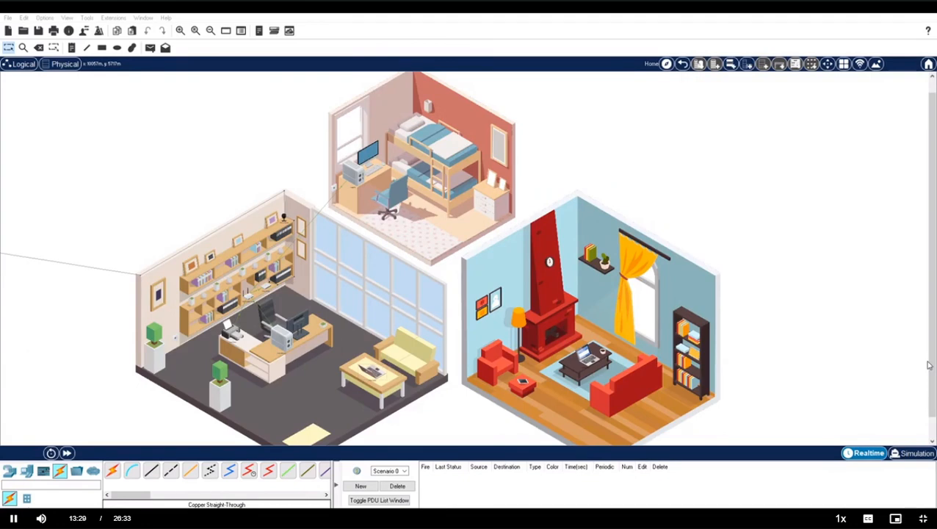
Review the Family PC email client's address and incoming and outgoing mail server settings.
left_click(363, 173)
left_click(349, 327)
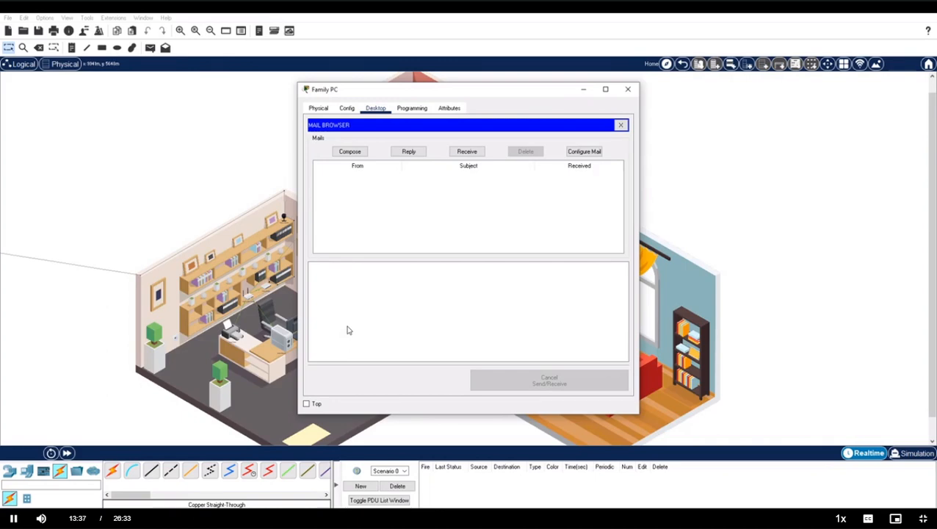
left_click(584, 151)
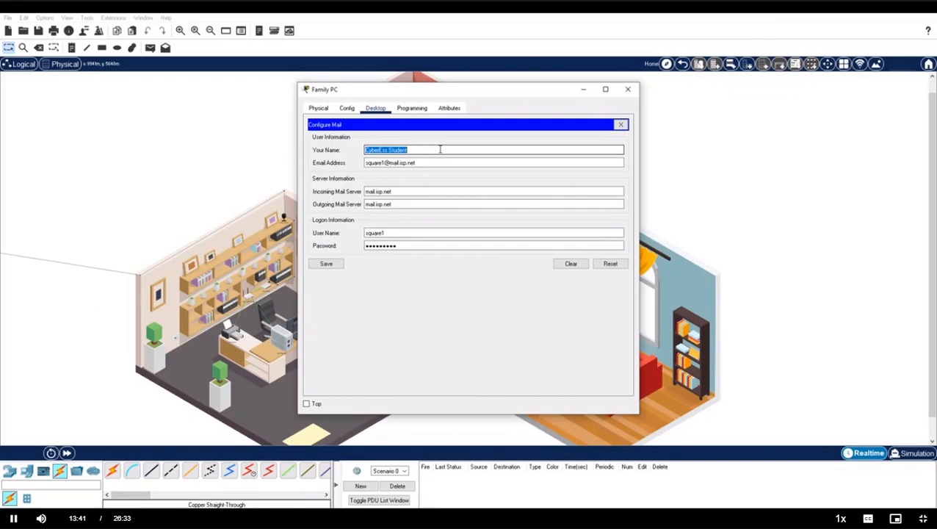
left_click(440, 149)
left_click(443, 161)
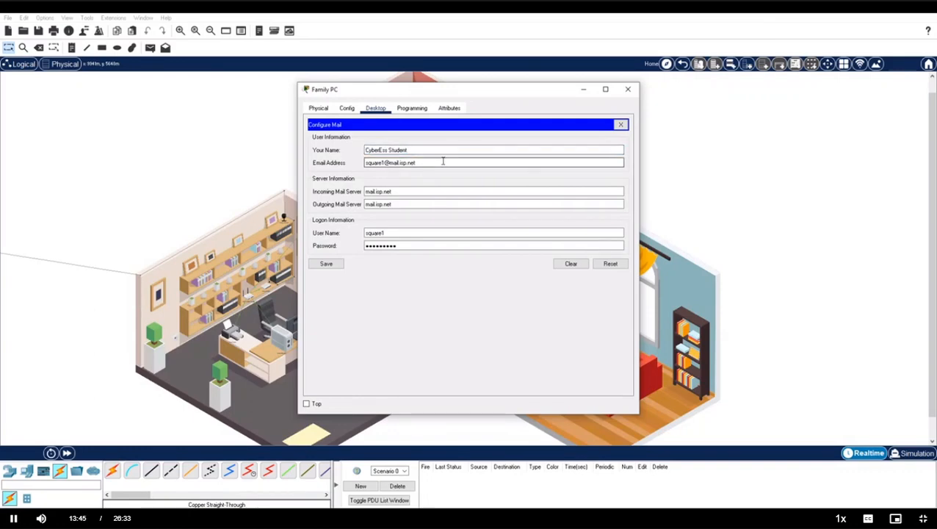
left_click(421, 191)
left_click(418, 204)
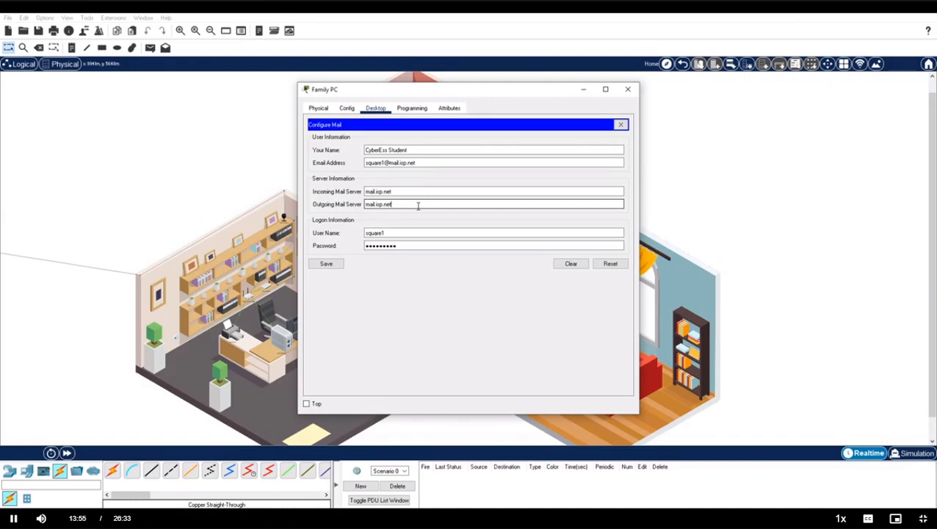
left_click(621, 125)
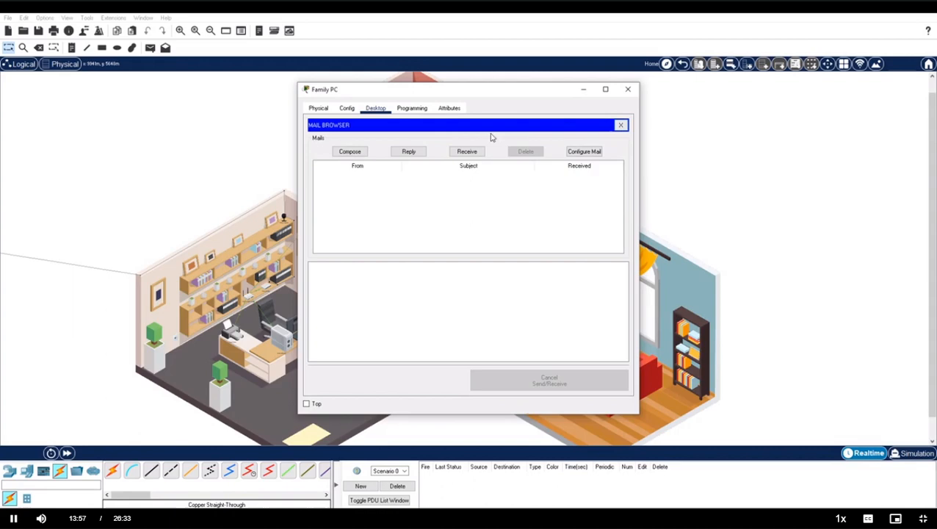
Send an email with subject Hello and a short greeting to the recipient's address, then enter The Cafe.
left_click(350, 152)
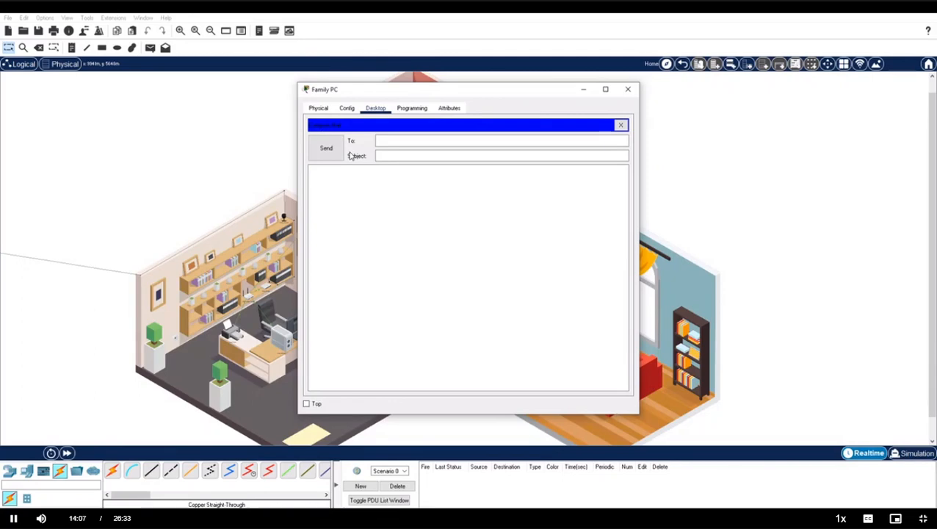
left_click(386, 140)
type("tanya@")
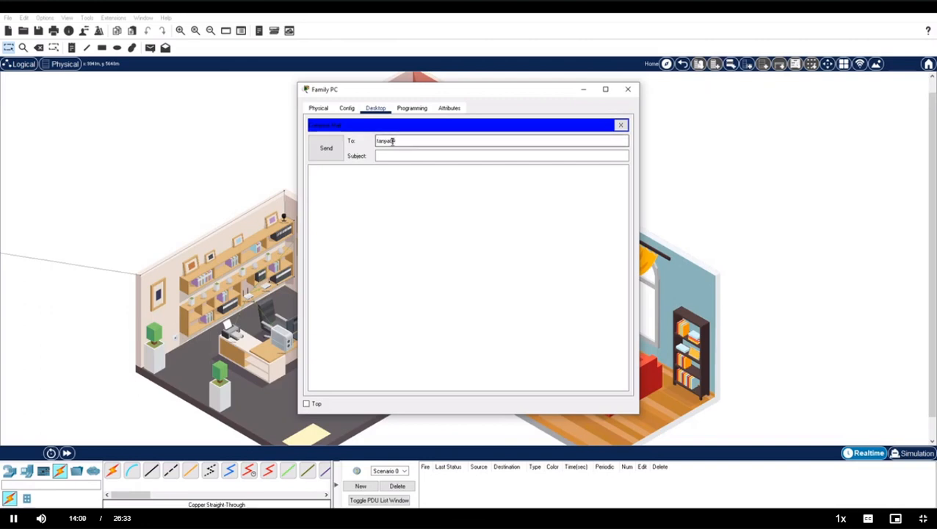
type("mail.isp.net")
key("Tab")
type("Hello")
key("Tab")
type("H")
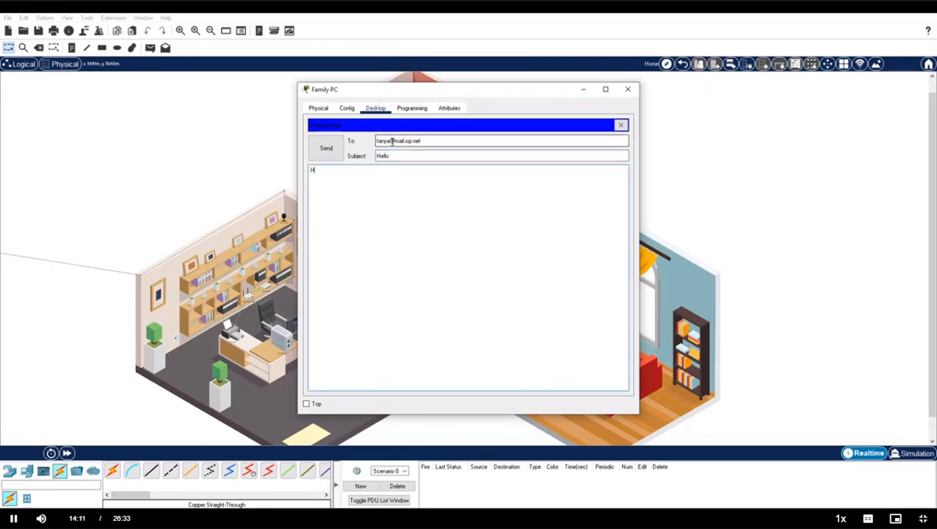
type("i Tanya")
left_click(326, 148)
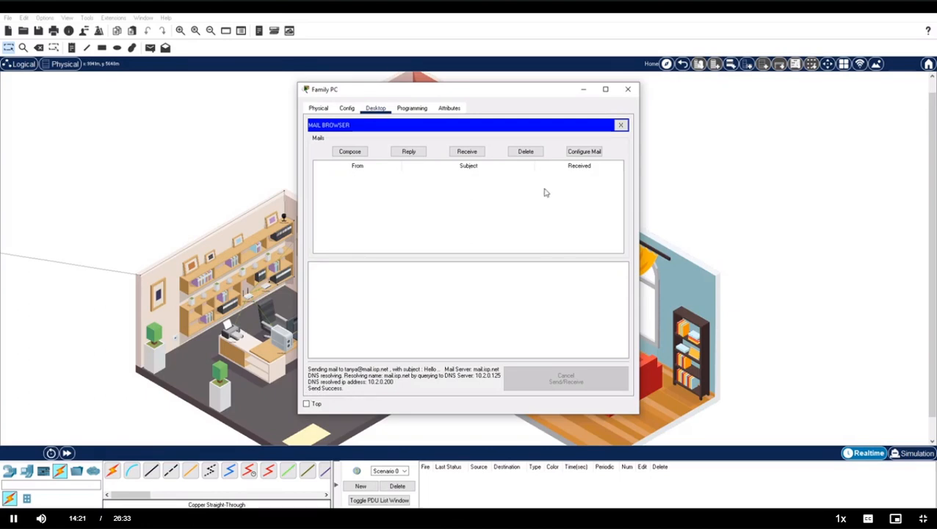
left_click(682, 64)
left_click(492, 373)
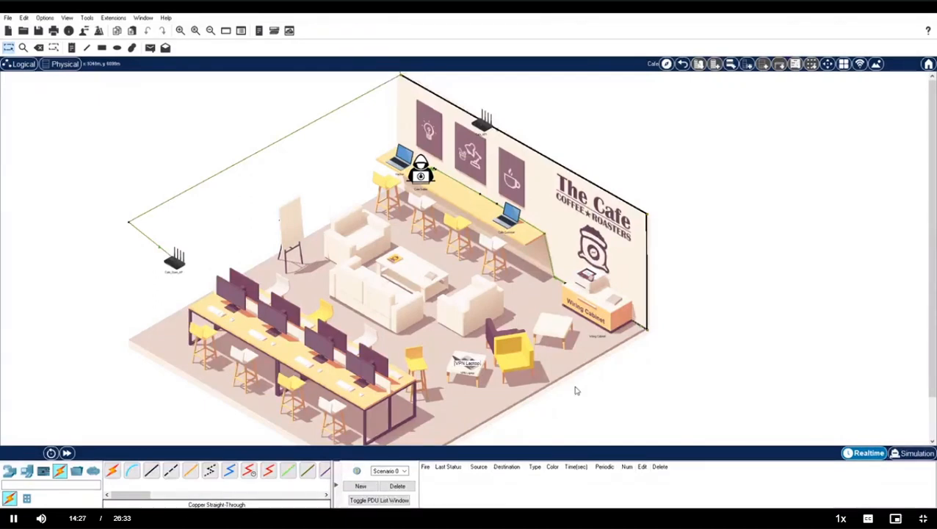
Receive mail on the Cafe Customer laptop, open the Hello message, then close the window.
left_click(510, 220)
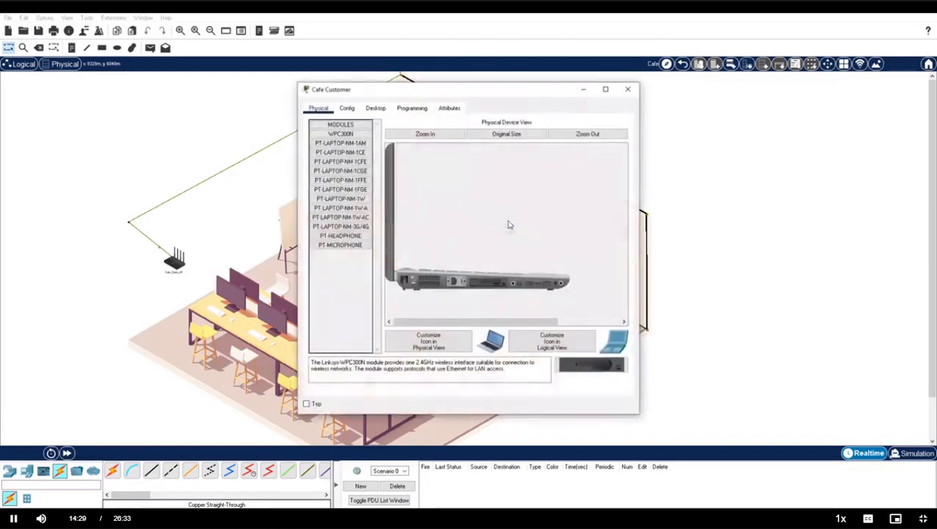
left_click(375, 108)
left_click(348, 322)
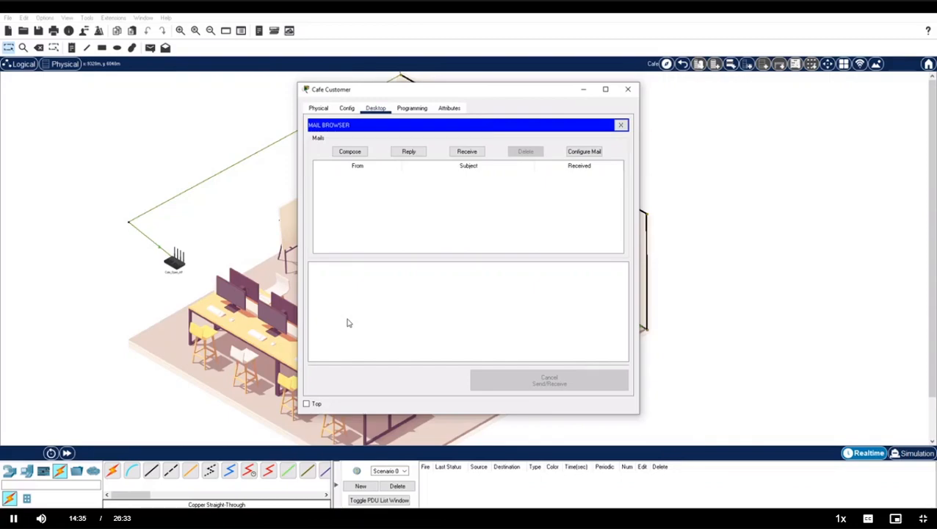
left_click(469, 151)
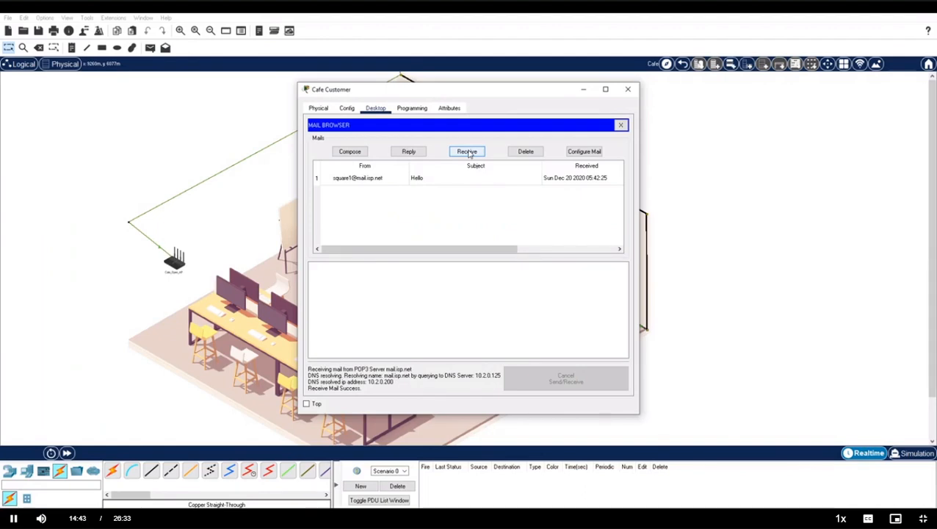
left_click(384, 185)
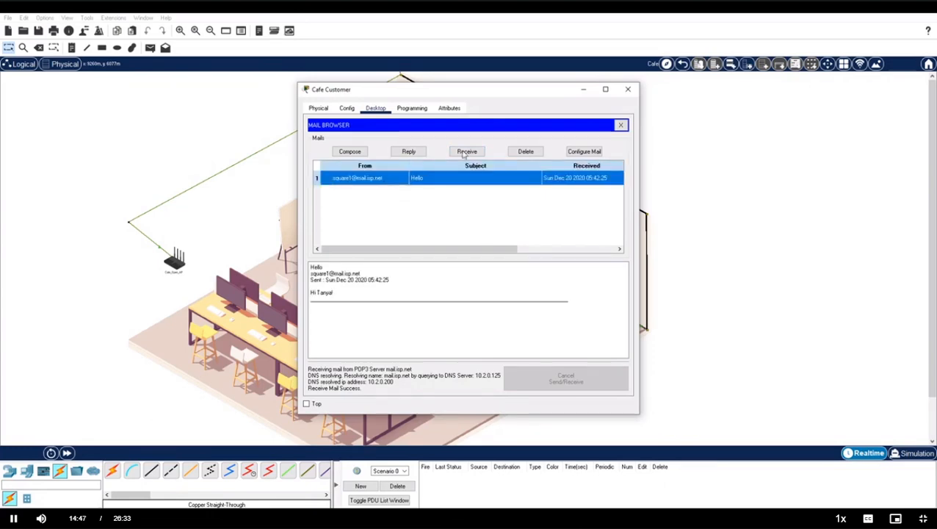
left_click(630, 91)
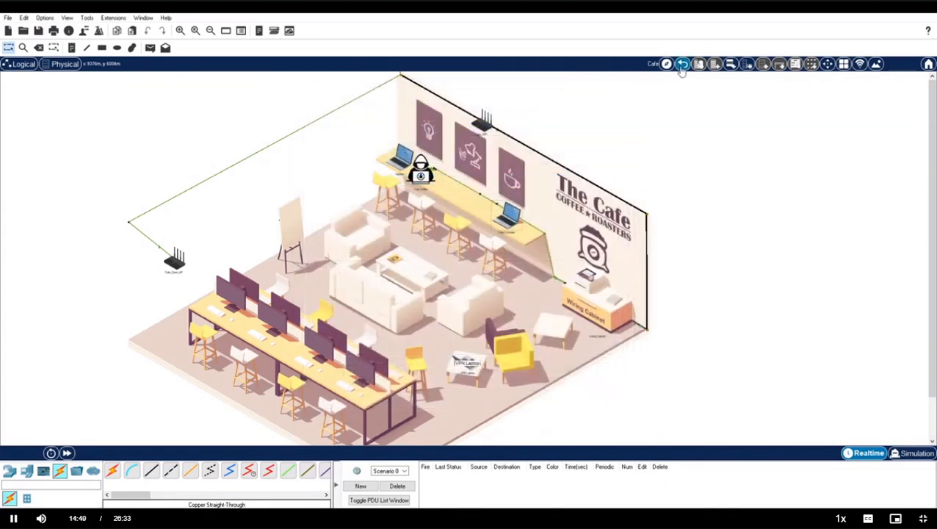
Inspect the ISP Web/FTP server's FTP service, on with two users, then return to the city map.
left_click(682, 65)
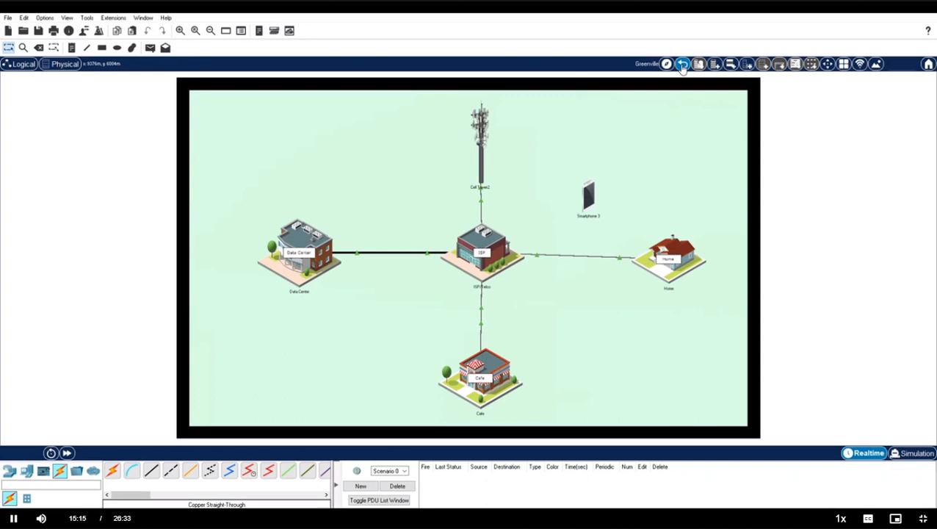
left_click(504, 249)
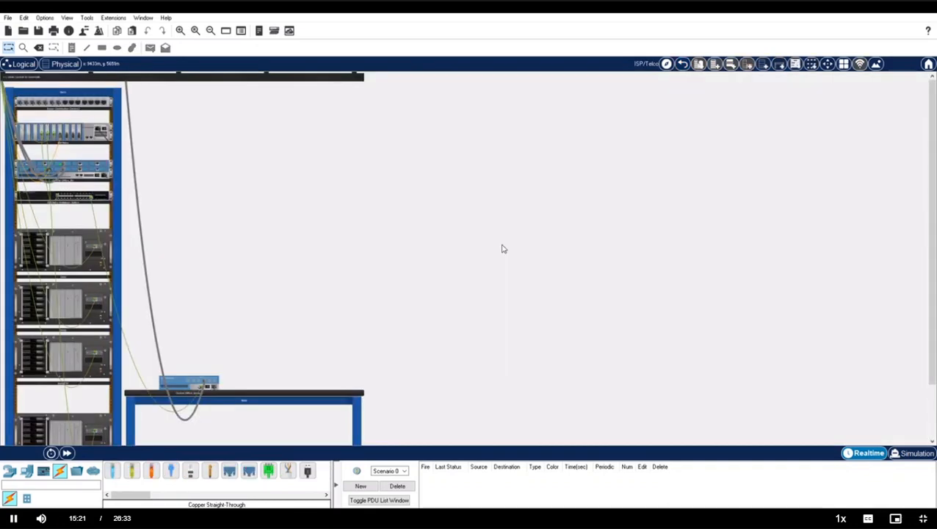
left_click(73, 360)
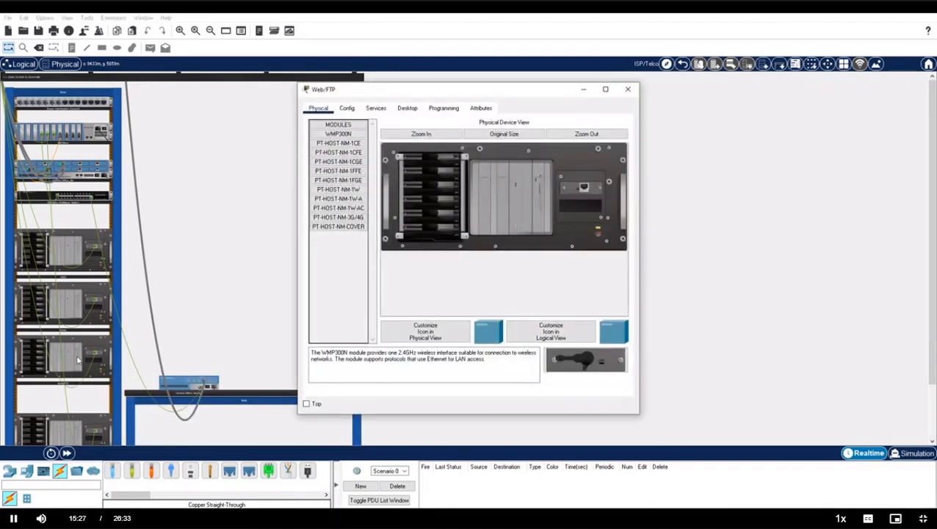
left_click(375, 108)
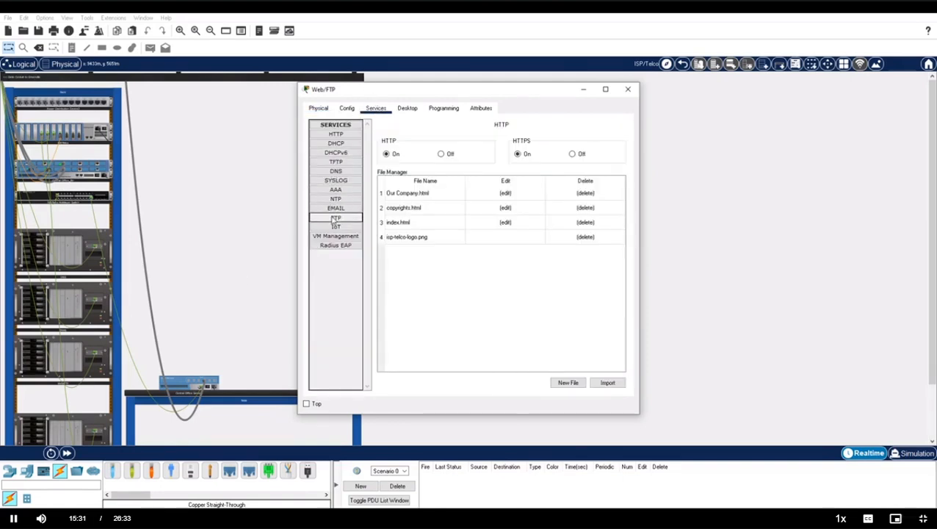
left_click(335, 218)
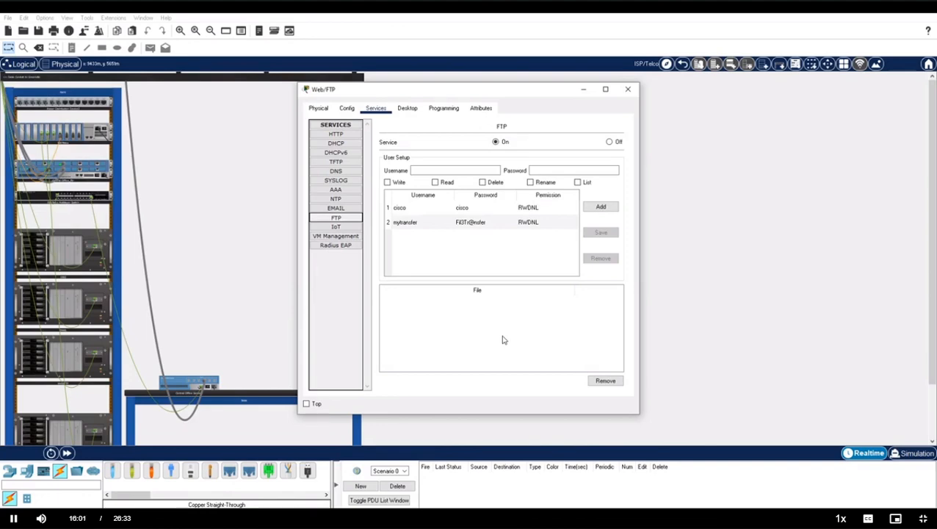
left_click(627, 89)
left_click(682, 65)
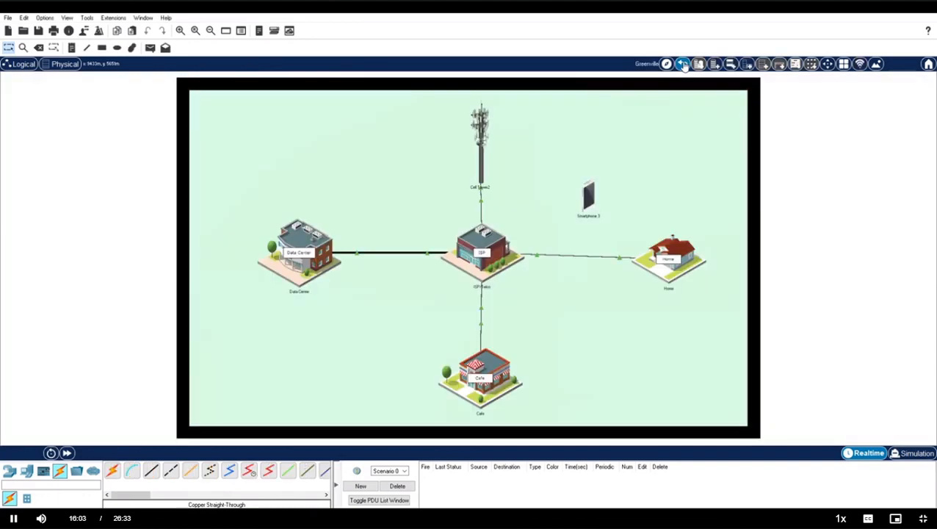
Open the Home Office PC's command prompt and list its available commands with ?
left_click(663, 262)
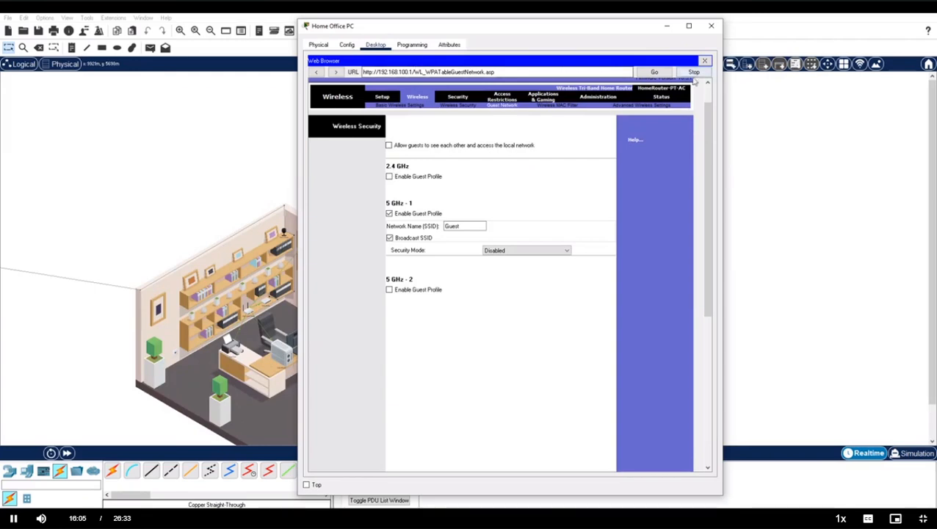
left_click(704, 61)
left_click(583, 86)
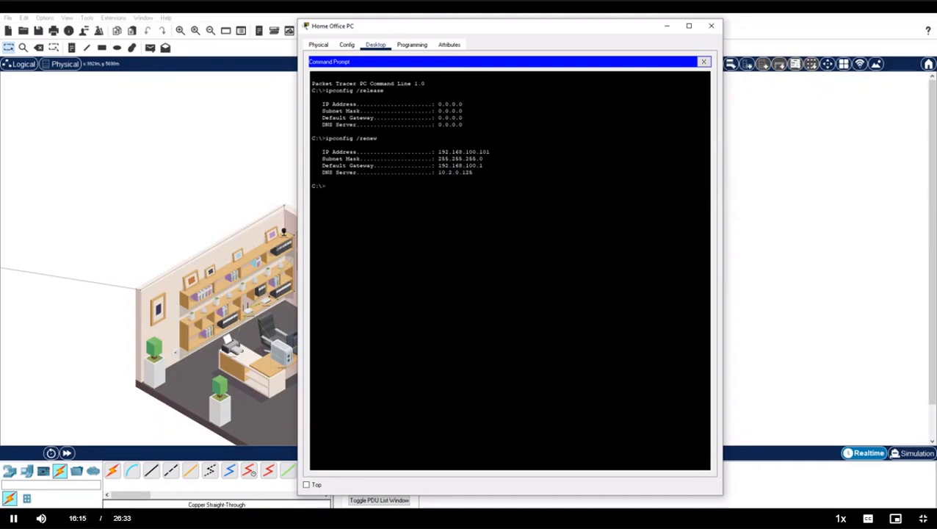
type("?")
key("Return")
left_click_drag(315, 240, 571, 240)
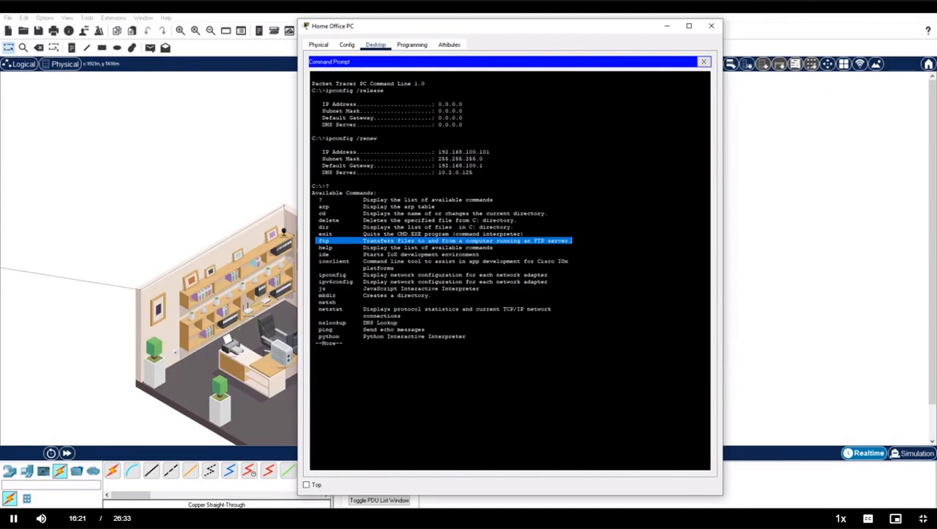
key("space")
Run dir to list drive C's files and highlight 2021_prospectus.txt.
type("dir")
key("Return")
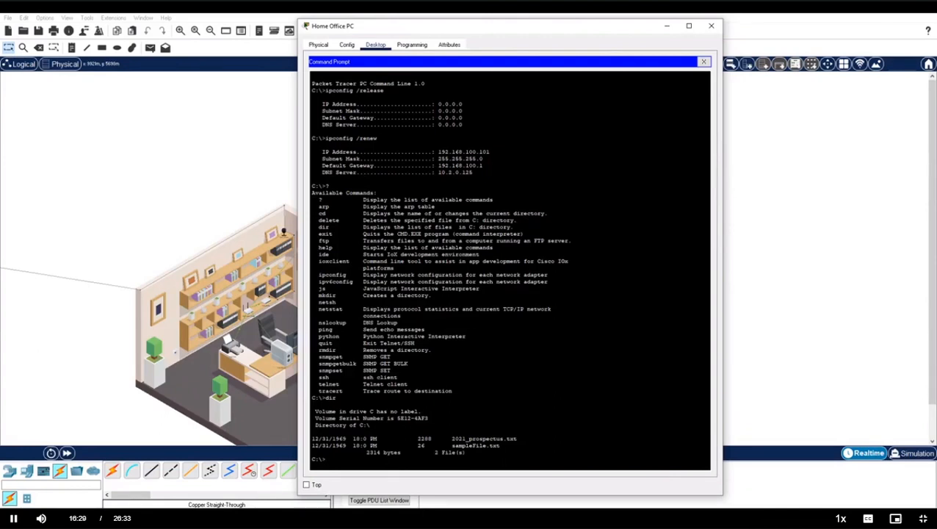
left_click_drag(450, 438, 517, 438)
right_click(514, 441)
left_click(523, 445)
Connect to ftp.isp.net from the Home Office PC and log in with the FTP credentials.
type("tp ftp.isp.net")
key("Return")
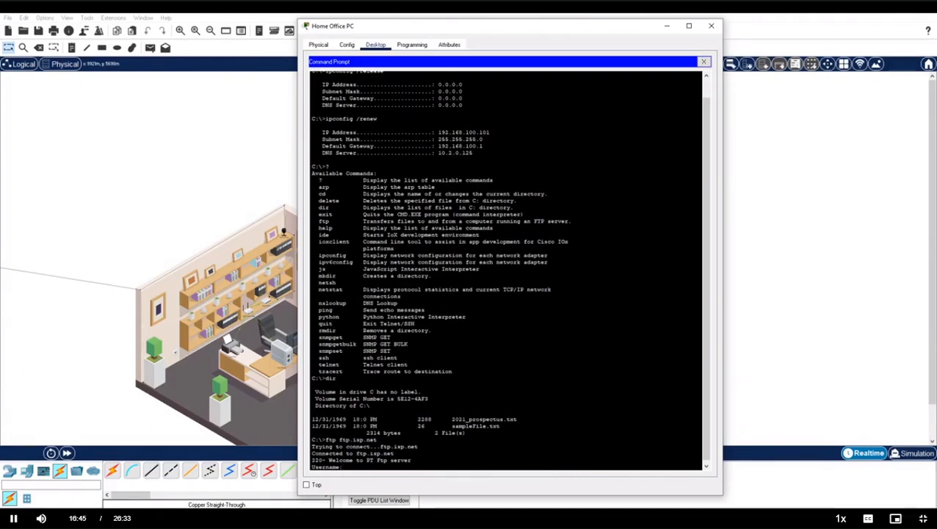
type("cisco")
key("Return")
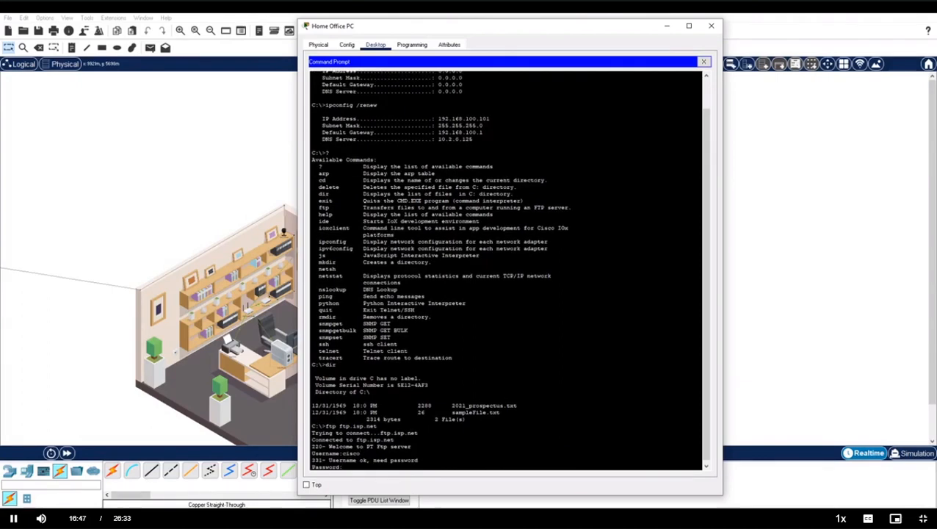
type("cisco")
key("Return")
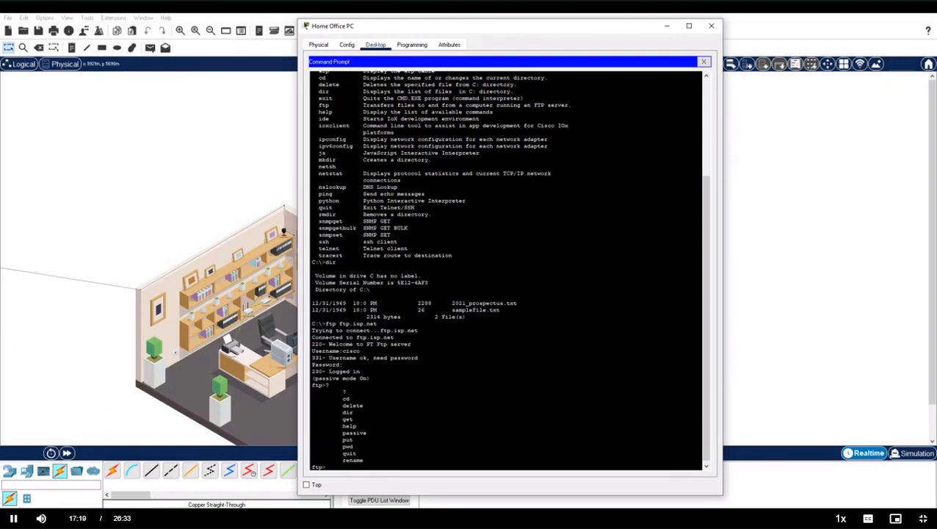
Upload 2021_prospectus.txt with put and confirm it appears in the server's dir listing.
type("put 2021_prospectus.txt")
key("Return")
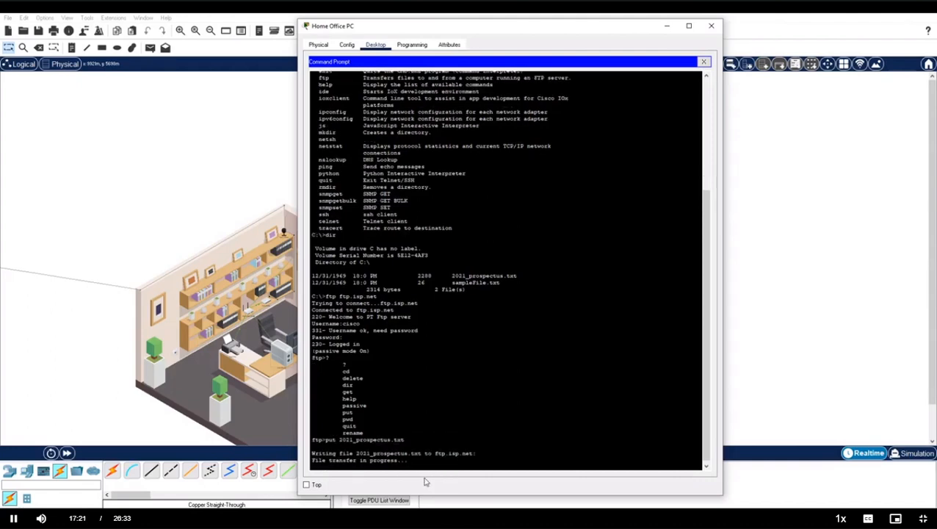
left_click_drag(315, 446, 374, 446)
left_click(339, 468)
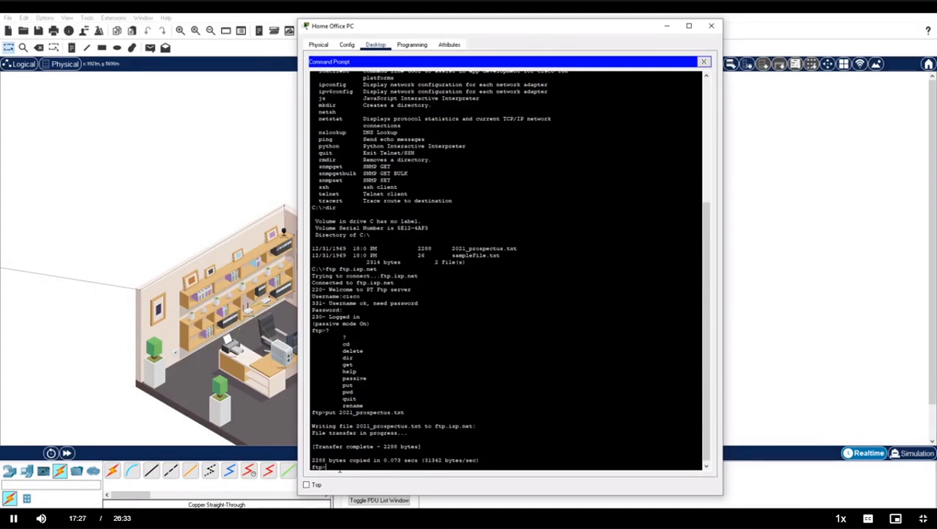
type("dir")
key("Return")
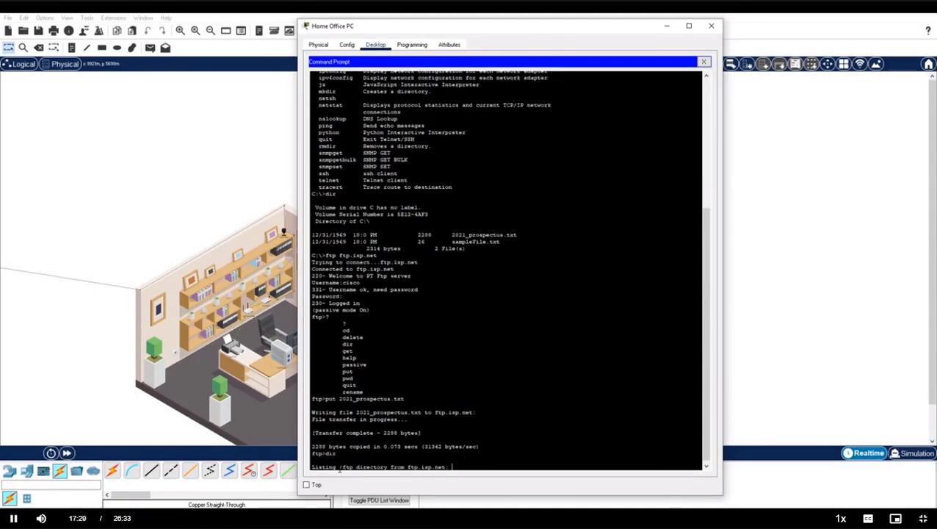
left_click_drag(331, 460, 397, 461)
left_click(326, 465)
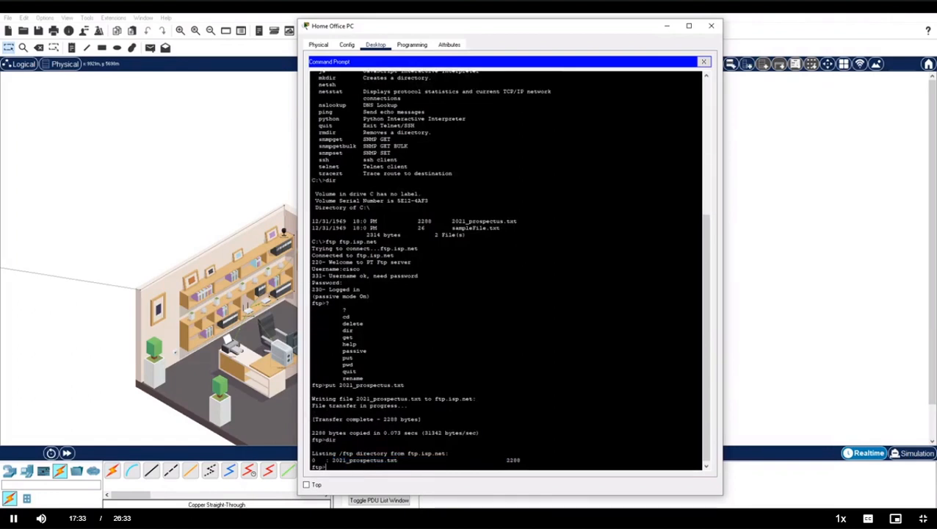
Quit the FTP session and list the local C: drive showing 2021_prospectus.txt.
type("quit")
key("Return")
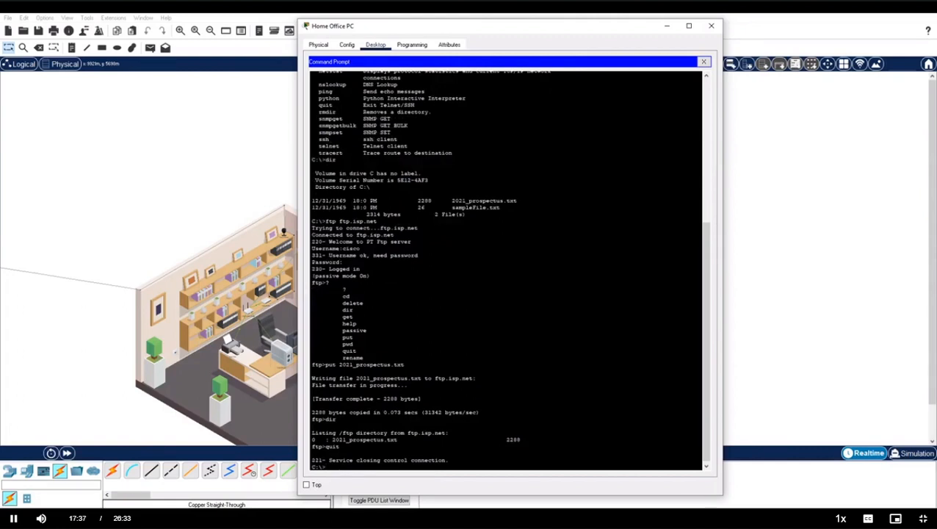
type("dir")
key("Return")
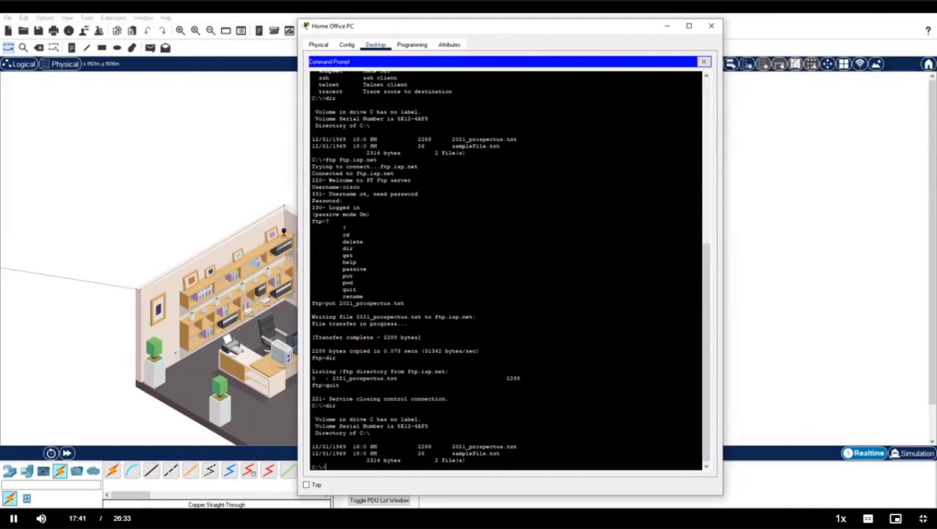
left_click_drag(448, 445, 516, 445)
left_click(517, 447)
Close the Home Office PC, return to the Greenville map and enter the Cafe.
left_click(710, 26)
left_click(682, 64)
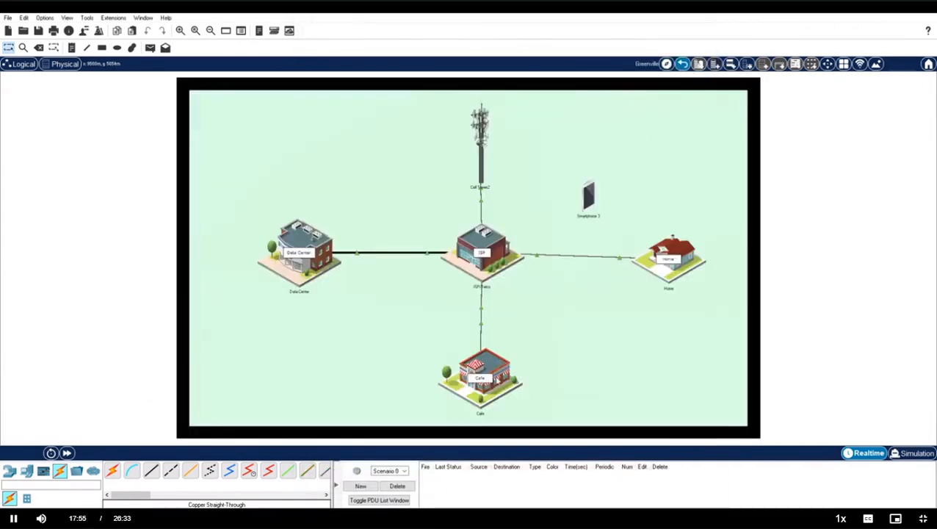
left_click(489, 377)
On the Cafe Customer PC's command prompt, connect to ftp.isp.net and log in.
left_click(509, 221)
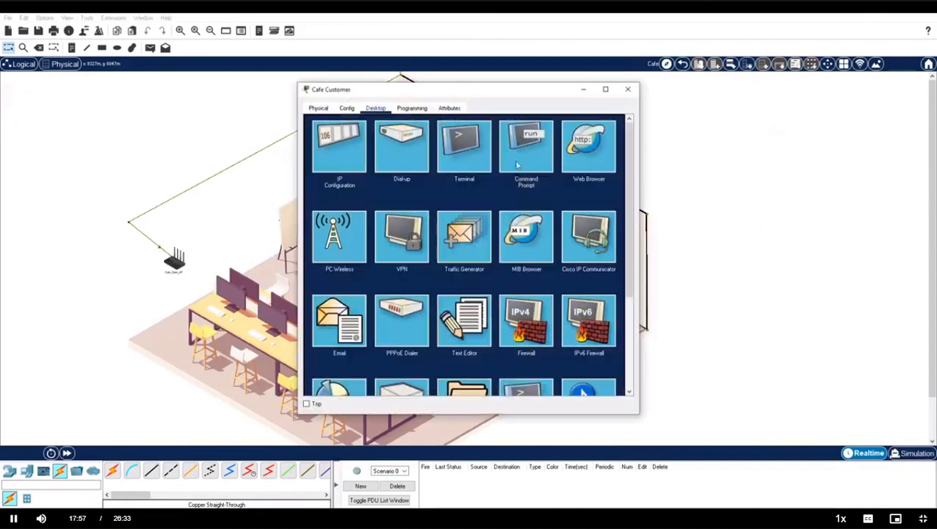
left_click(517, 164)
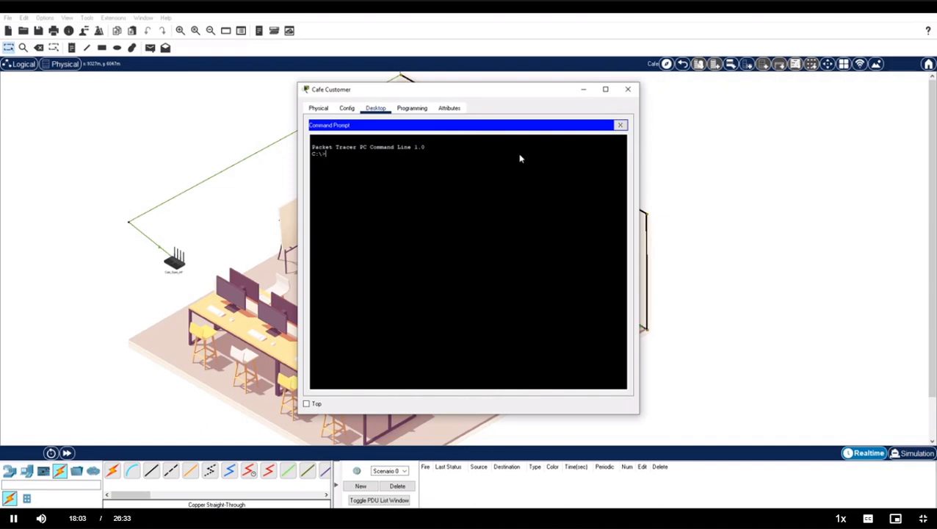
type("ftp ftp.isp.net")
key("Return")
type("ci")
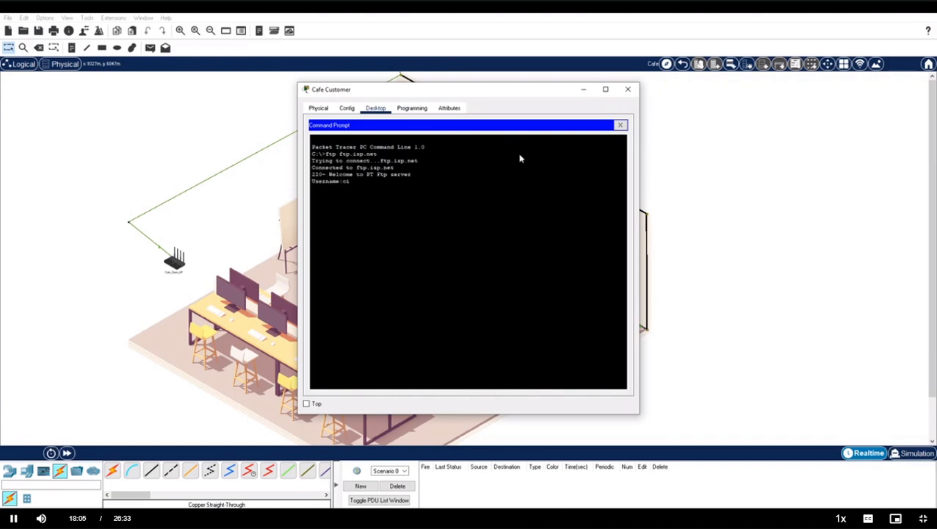
type("sco")
key("Return")
key("Return")
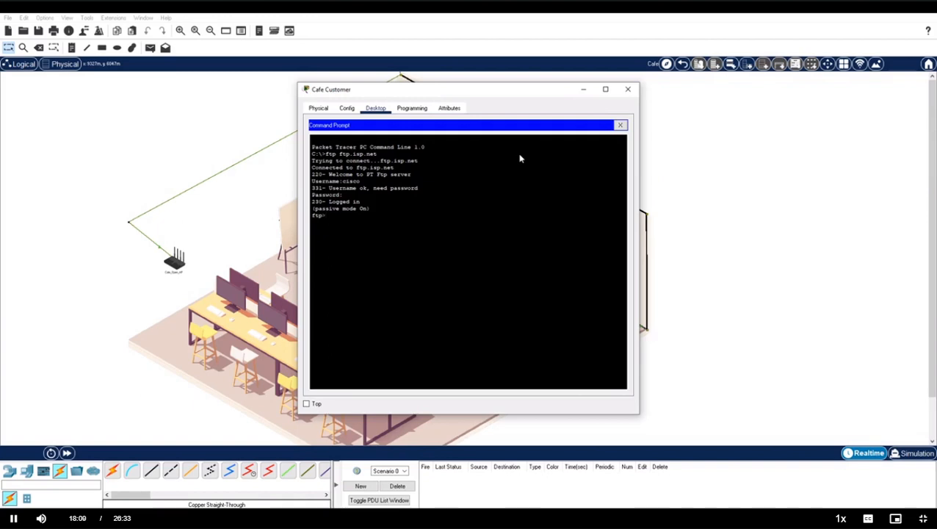
List the server files and download 2021_prospectus.txt with get using the copied file name.
type("dir")
key("Return")
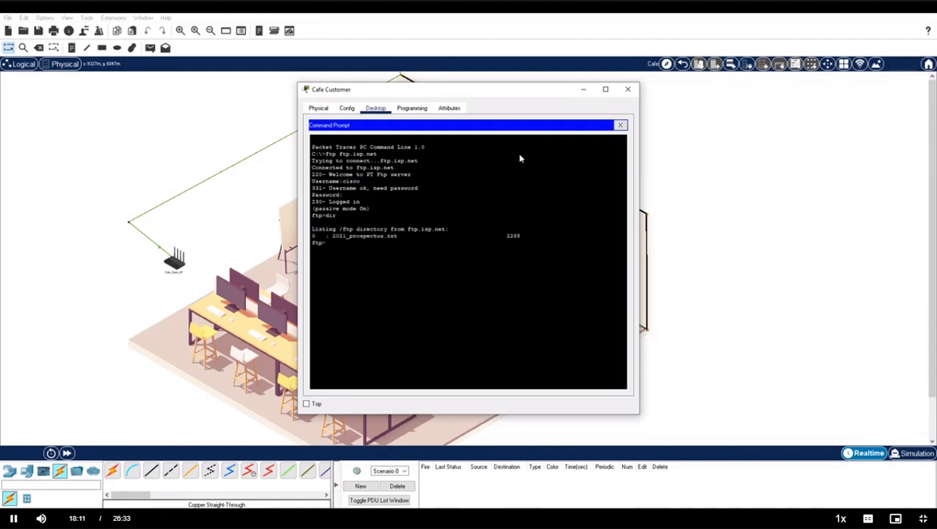
left_click_drag(332, 235, 397, 236)
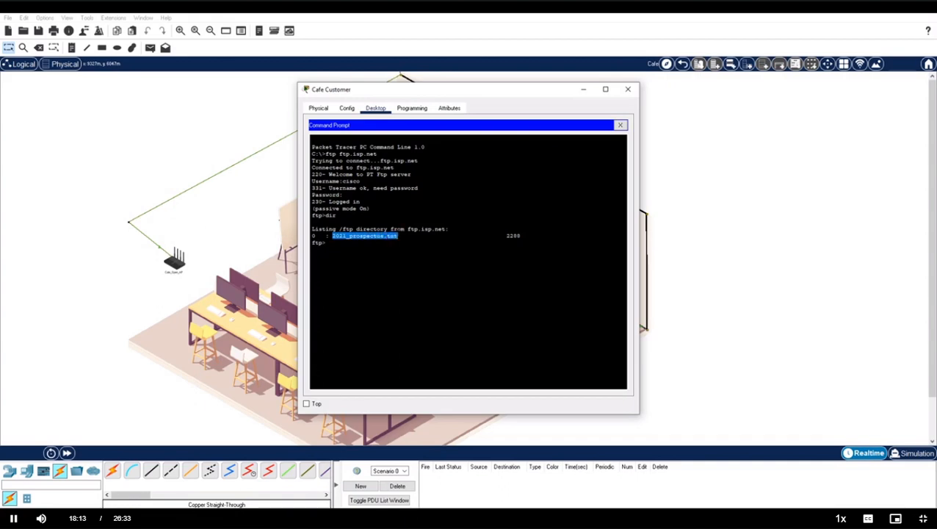
right_click(398, 235)
left_click(414, 244)
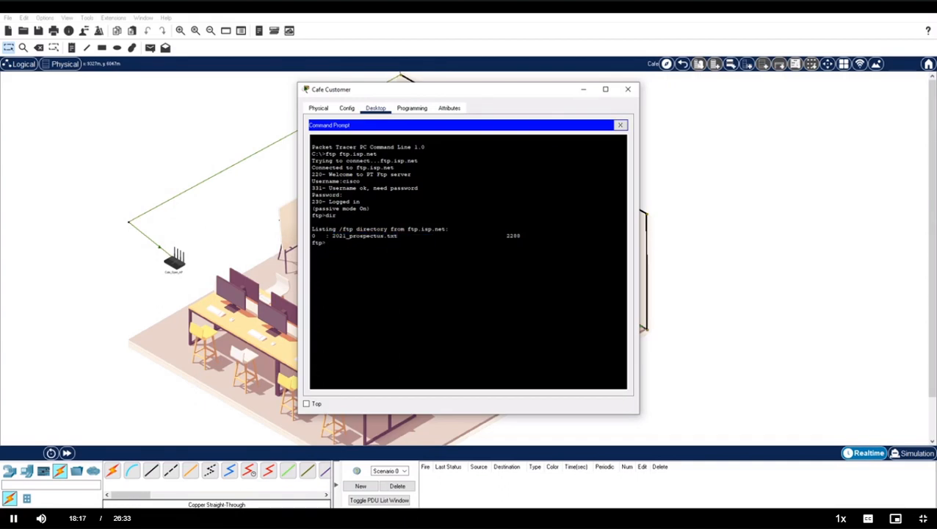
type("get")
right_click(352, 241)
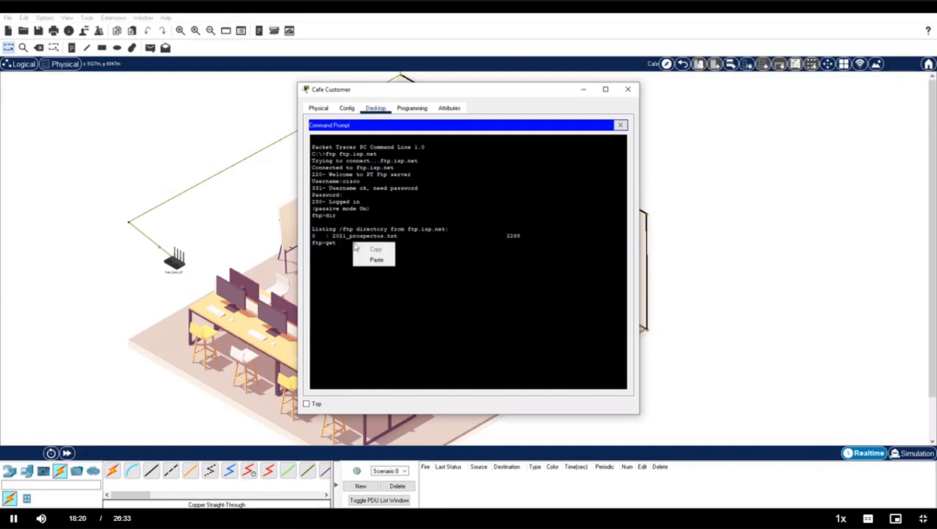
left_click(366, 261)
key("Return")
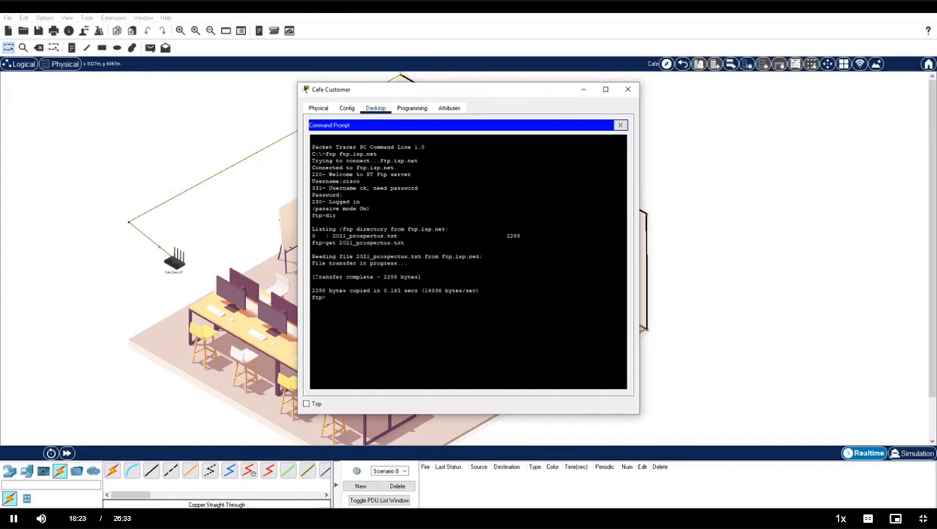
left_click_drag(314, 276, 373, 276)
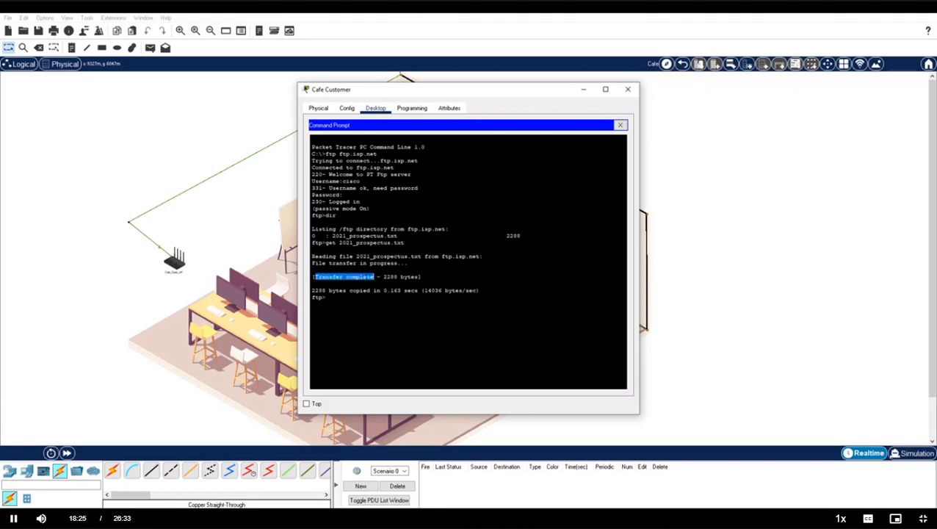
left_click(326, 298)
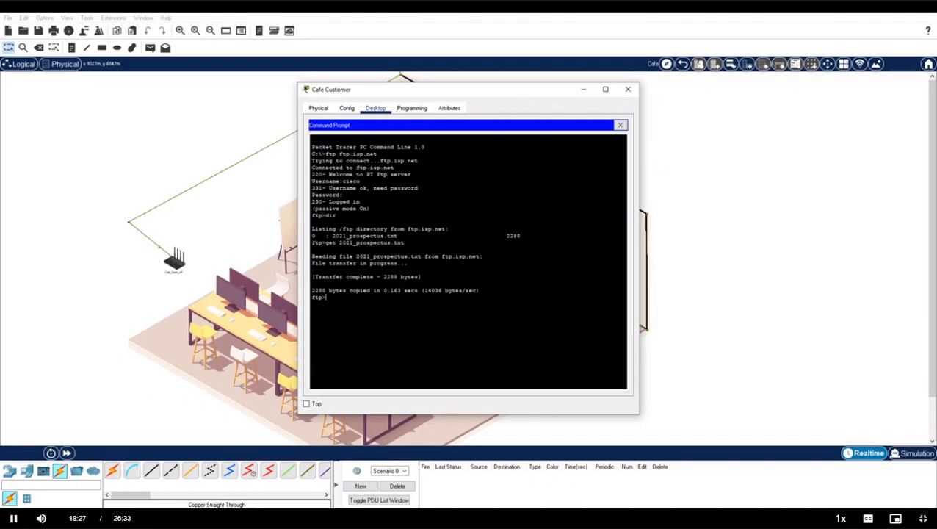
Quit FTP, confirm 2021_prospectus.txt on the C: drive, and return to the Greenville map.
type("quit")
key("Return")
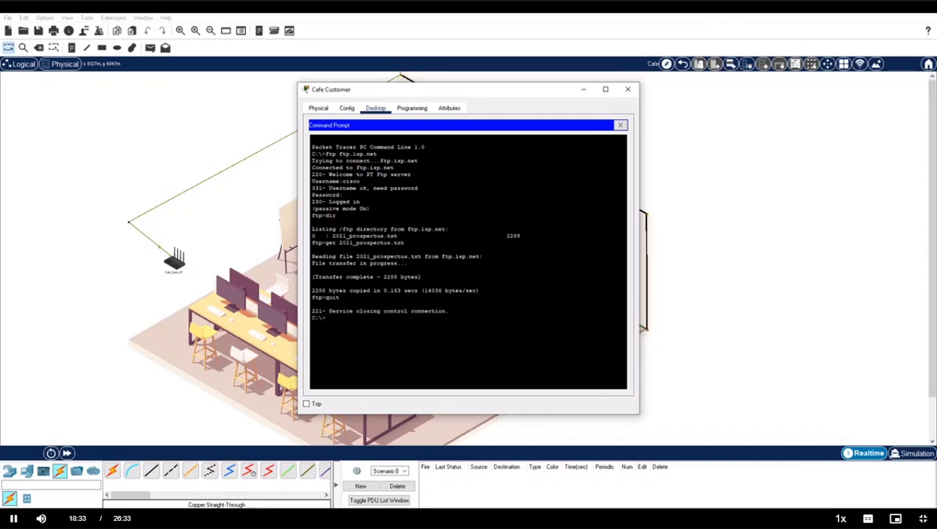
type("dir")
key("Return")
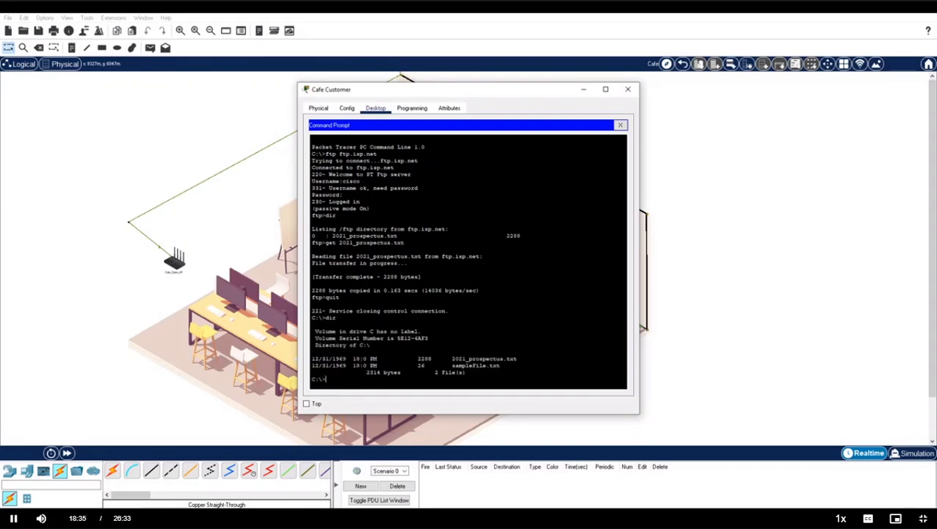
left_click_drag(451, 359, 517, 358)
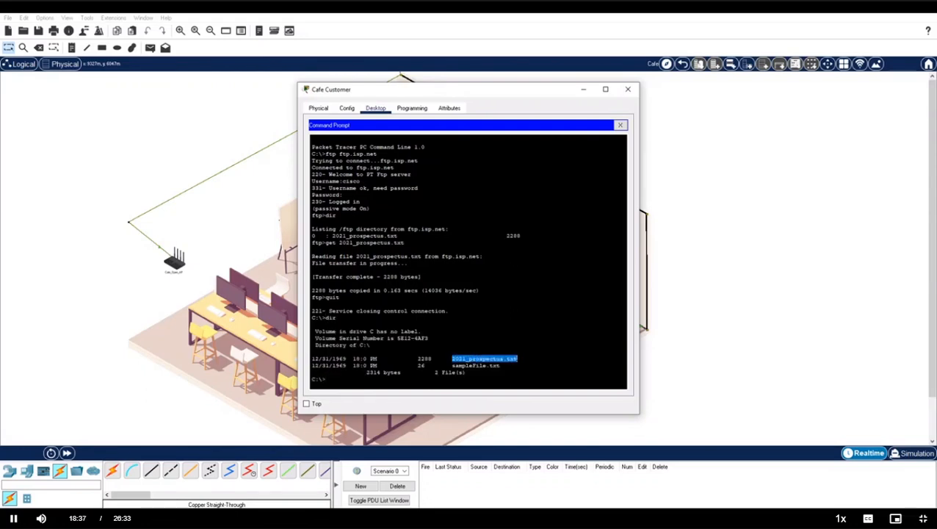
left_click(517, 358)
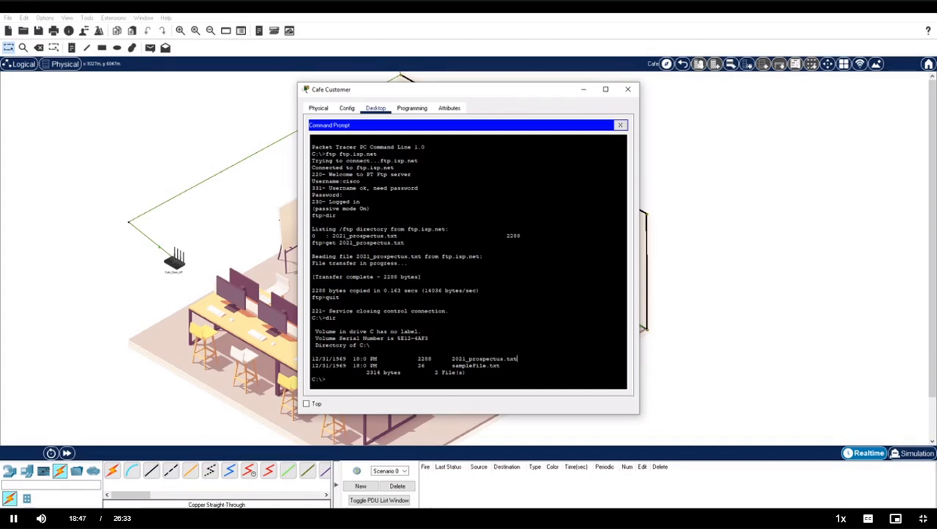
left_click(629, 89)
left_click(683, 64)
In the ISP/Telco closet, review the EMAIL server's mail.isp.net settings and two user accounts, then open the DNS server.
left_click(475, 247)
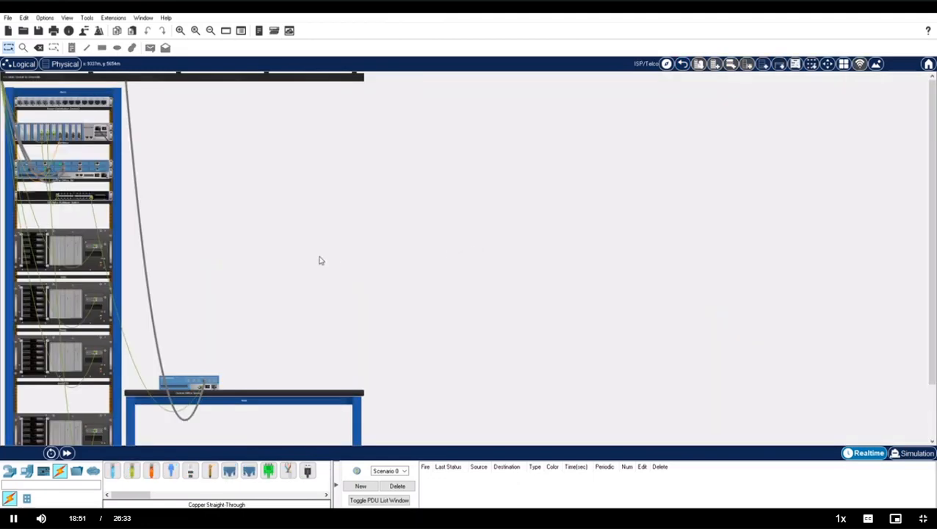
left_click(77, 243)
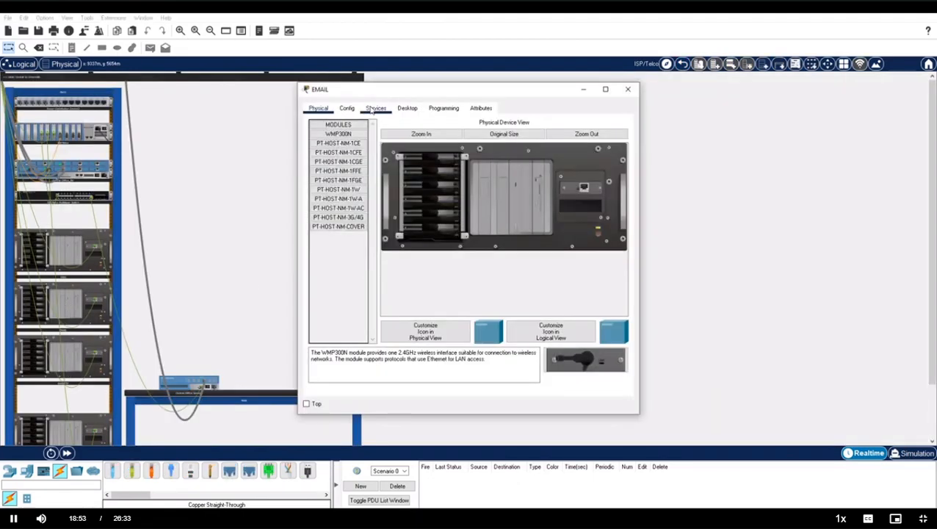
left_click(375, 109)
left_click(337, 209)
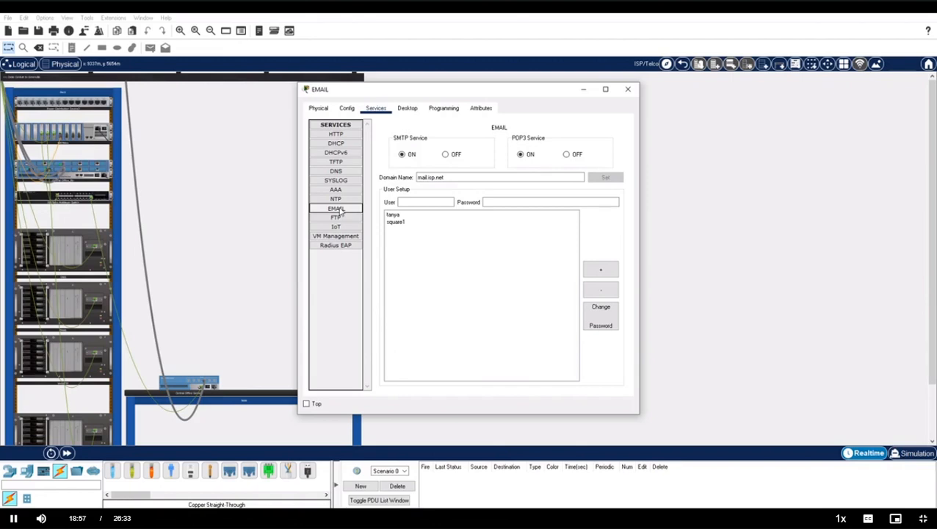
left_click_drag(446, 177, 392, 191)
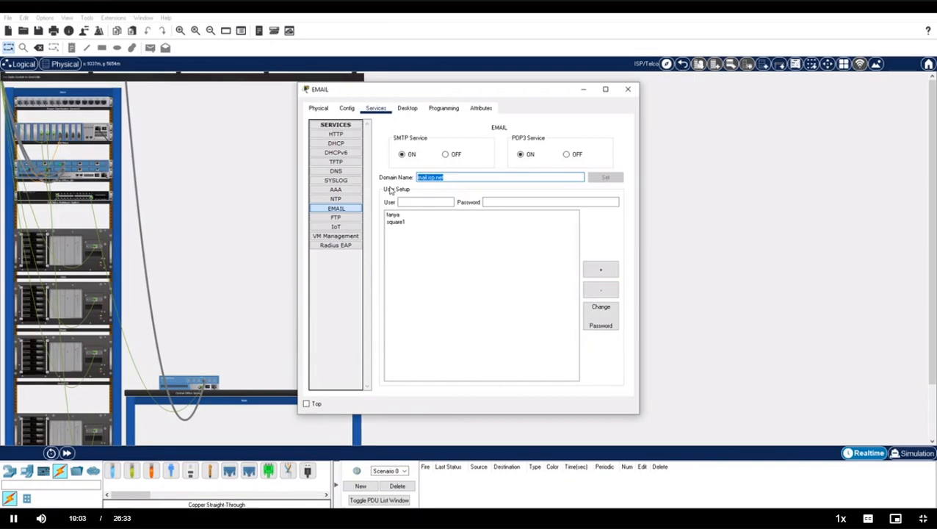
left_click(395, 215)
left_click(401, 222)
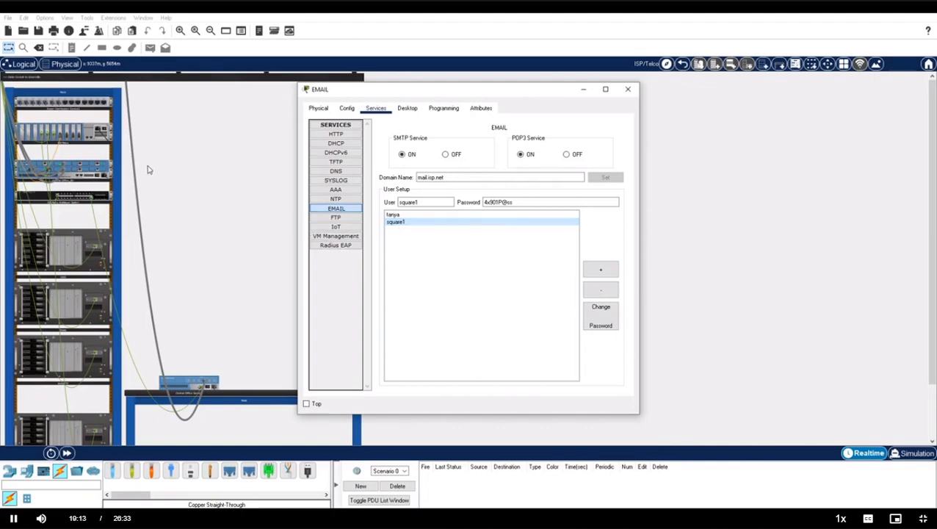
left_click(74, 247)
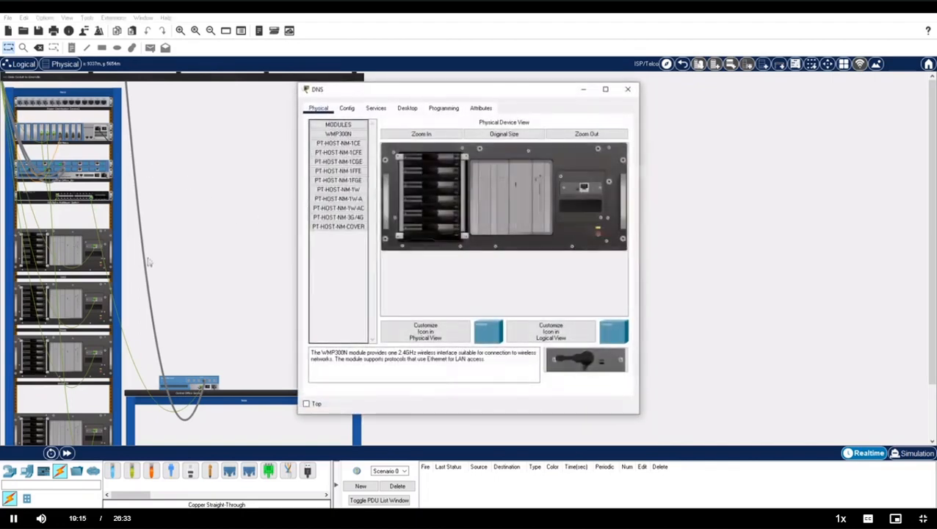
Confirm the mail.isp.net DNS record points to 10.2.0.200, then close the server and return to Greenville.
left_click(375, 107)
left_click(335, 171)
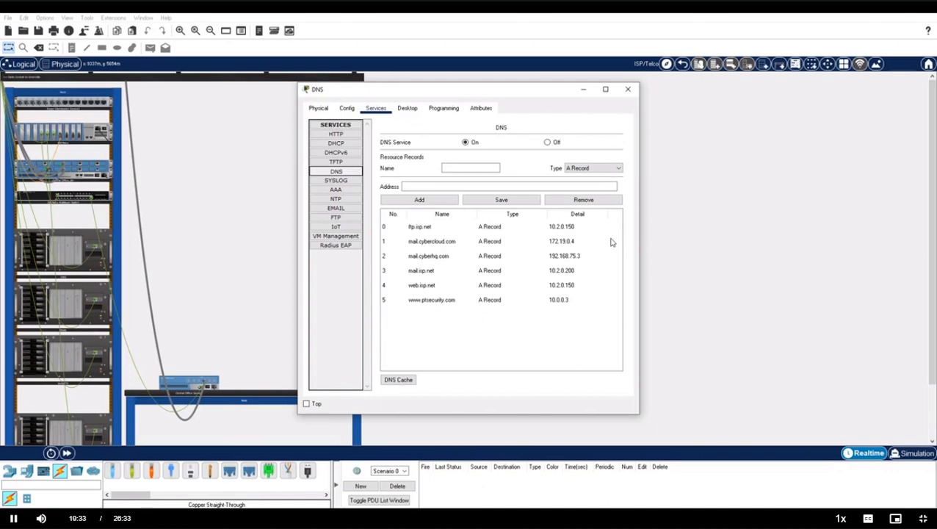
left_click(431, 270)
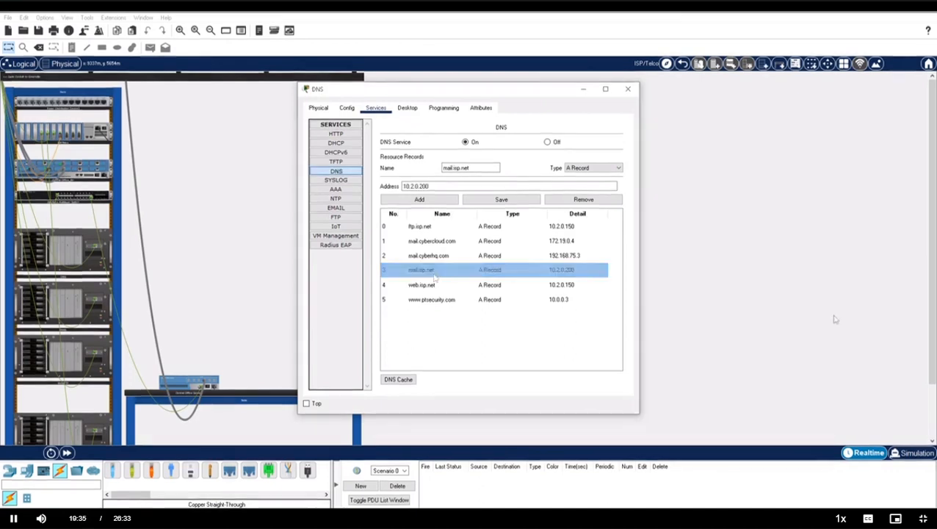
left_click(628, 89)
left_click(682, 63)
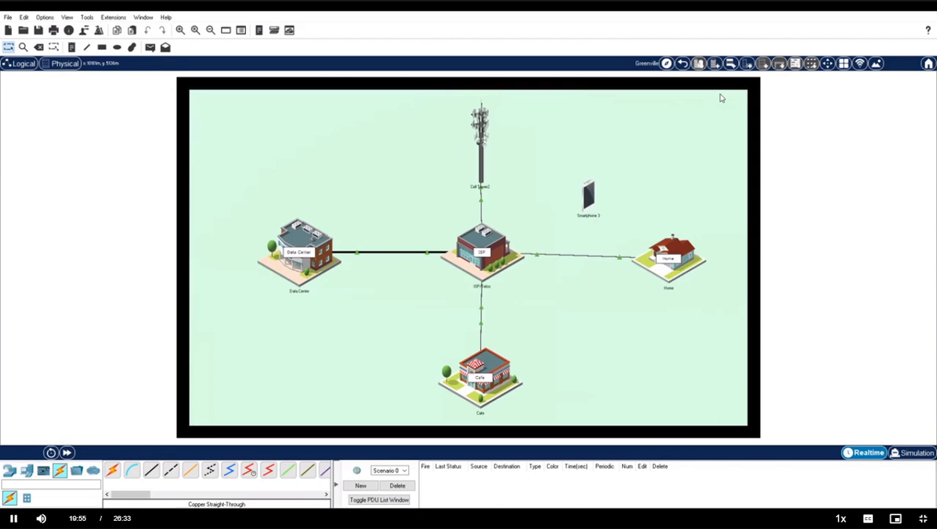
Open Help > Tutorials at Realtime and Simulation Modes in Firefox, then switch back to Packet Tracer.
left_click(167, 17)
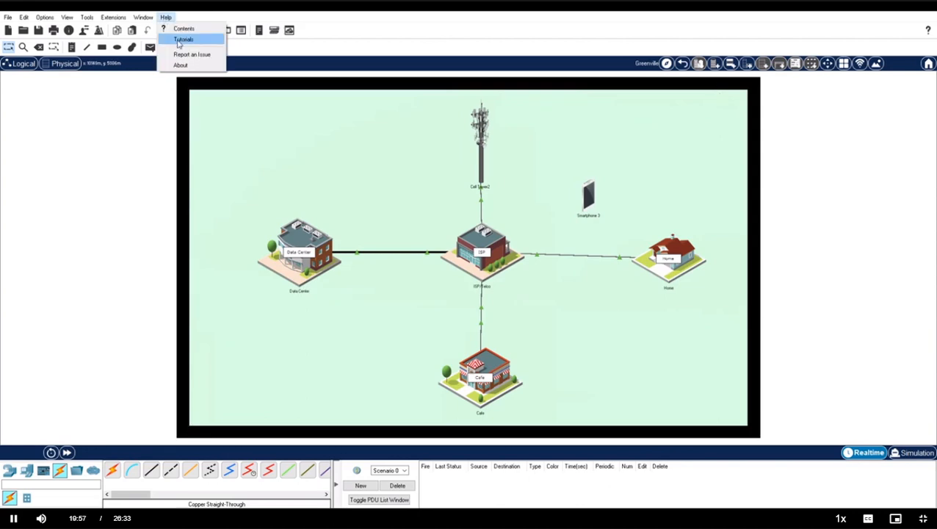
left_click(177, 40)
scroll(411, 267, "down", 5)
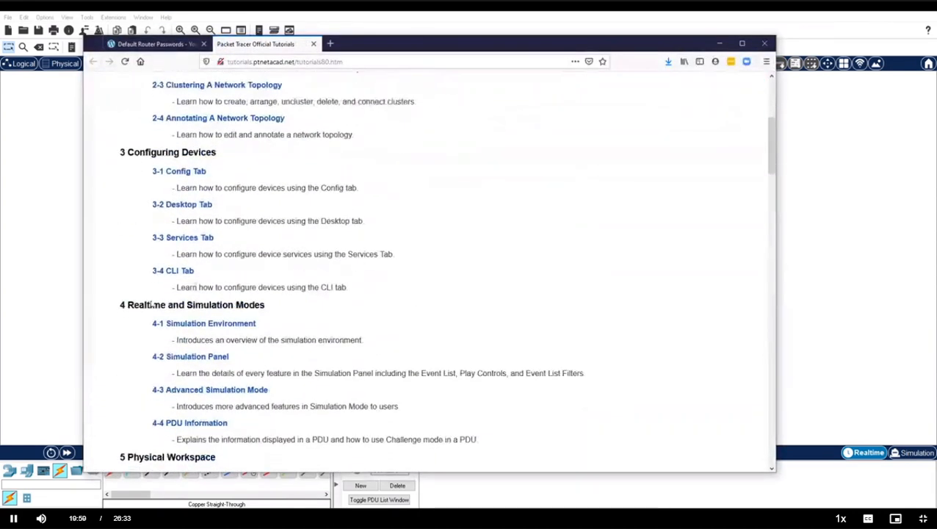
left_click_drag(128, 305, 269, 316)
left_click(546, 17)
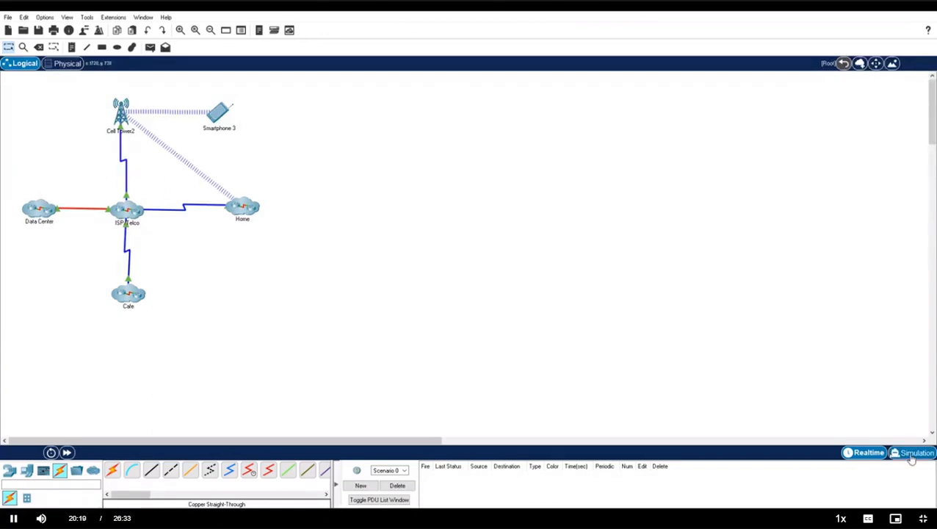
Widen the simulation panel, clear all event types, and set the event filters to ARP and ICMP only.
left_click_drag(767, 321, 730, 320)
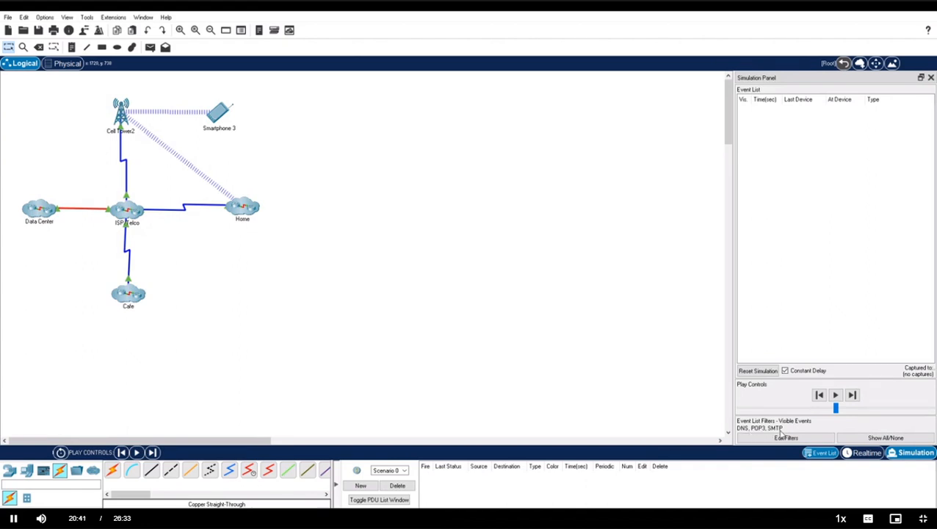
left_click(878, 439)
left_click(786, 436)
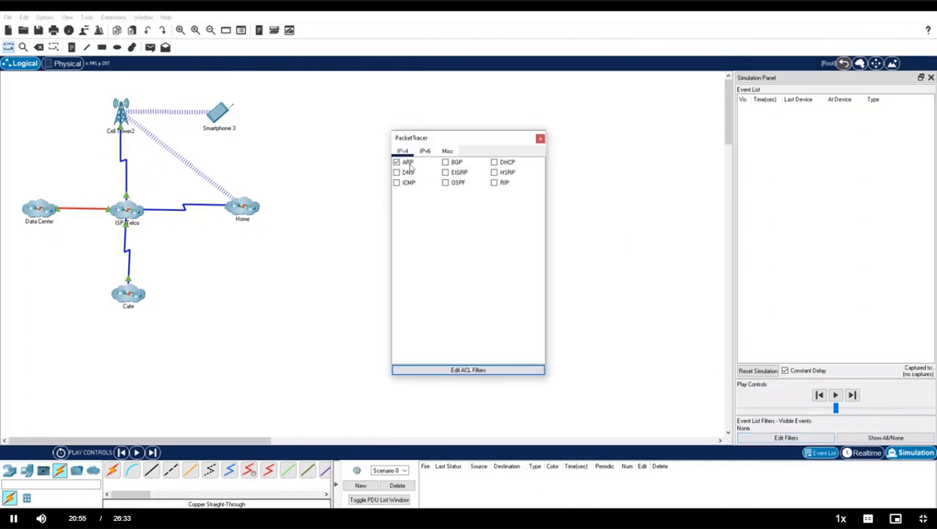
left_click(427, 152)
left_click(444, 153)
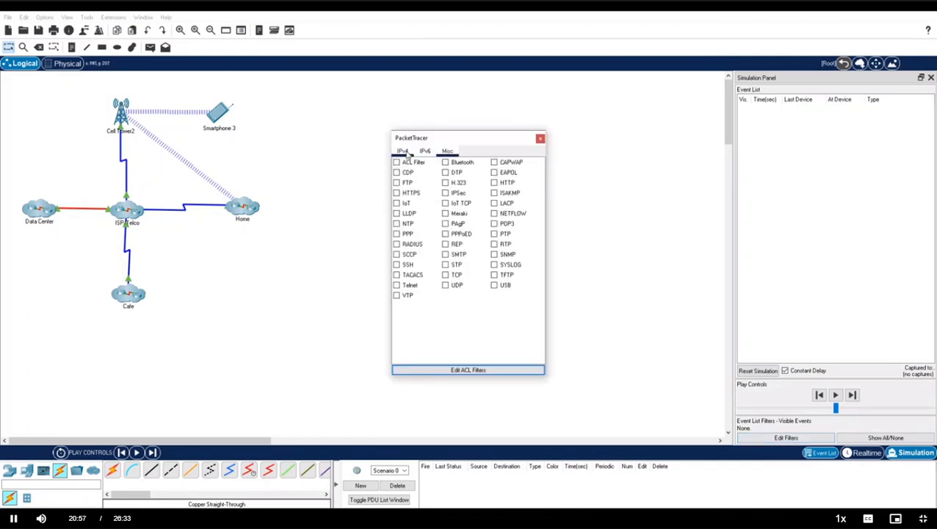
left_click(403, 152)
left_click(541, 138)
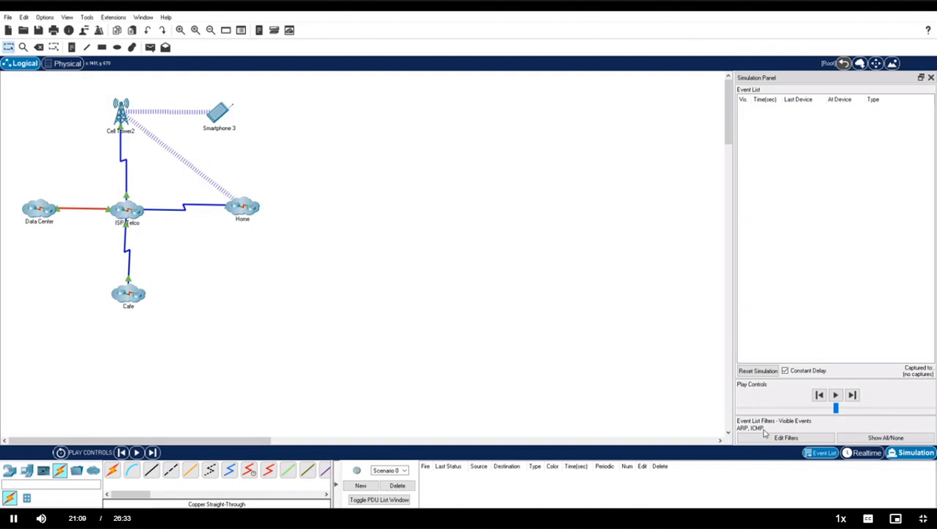
On the Home Office PC's command prompt, run arp -d and then ping 192.168.100.5.
left_click(243, 205)
left_click(208, 96)
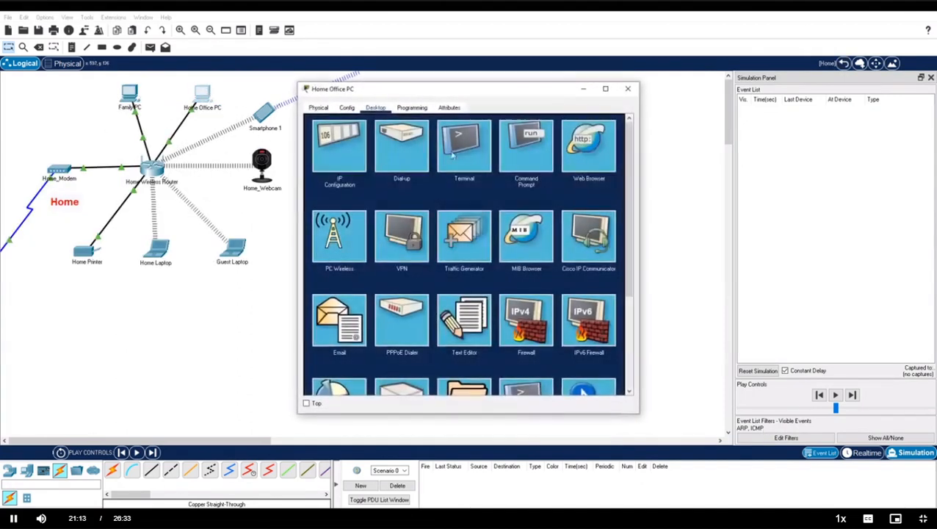
left_click(530, 147)
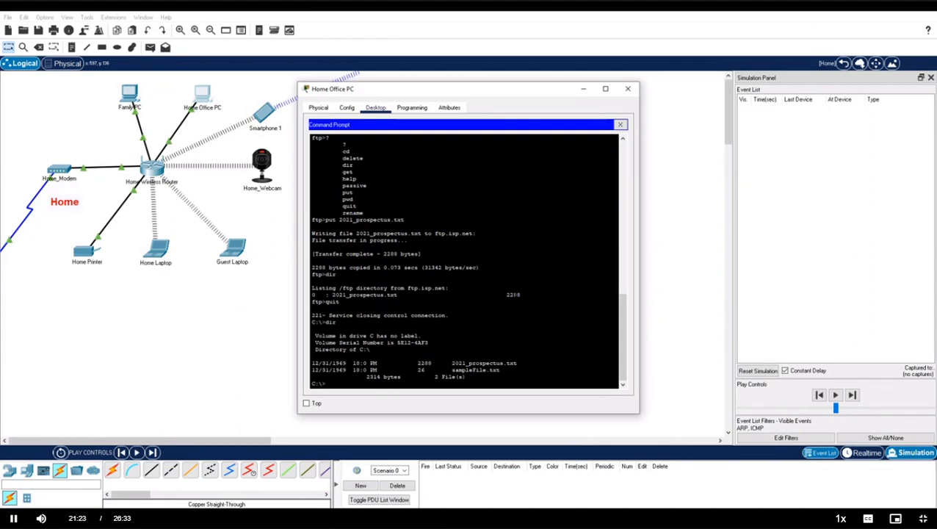
type("arp -d")
key("Return")
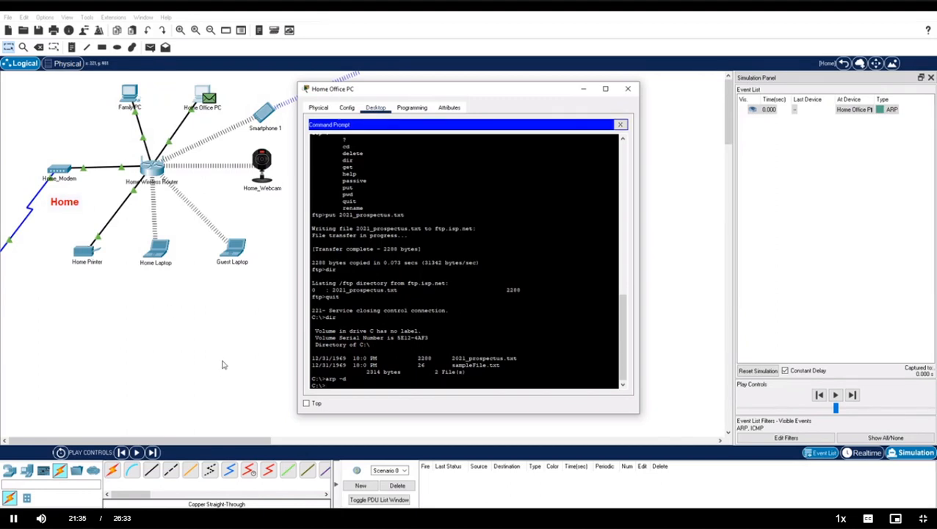
type("ping 192.168.100.5")
key("Return")
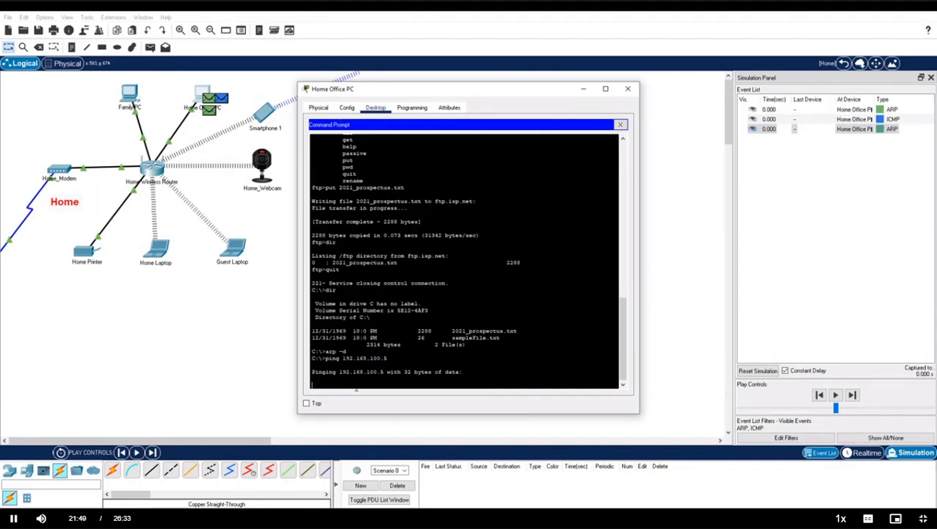
Step the simulation forward and open the ARP request's PDU details at Home Office PC.
left_click(852, 395)
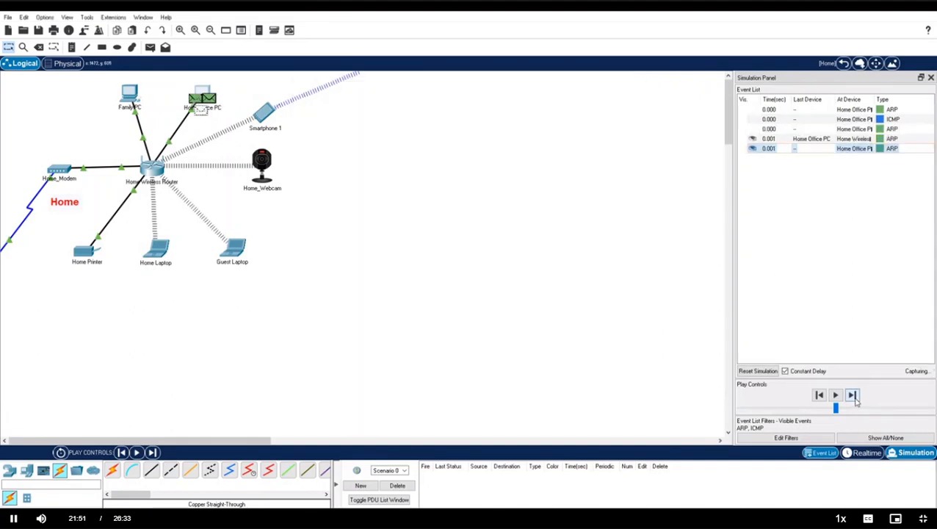
left_click(880, 129)
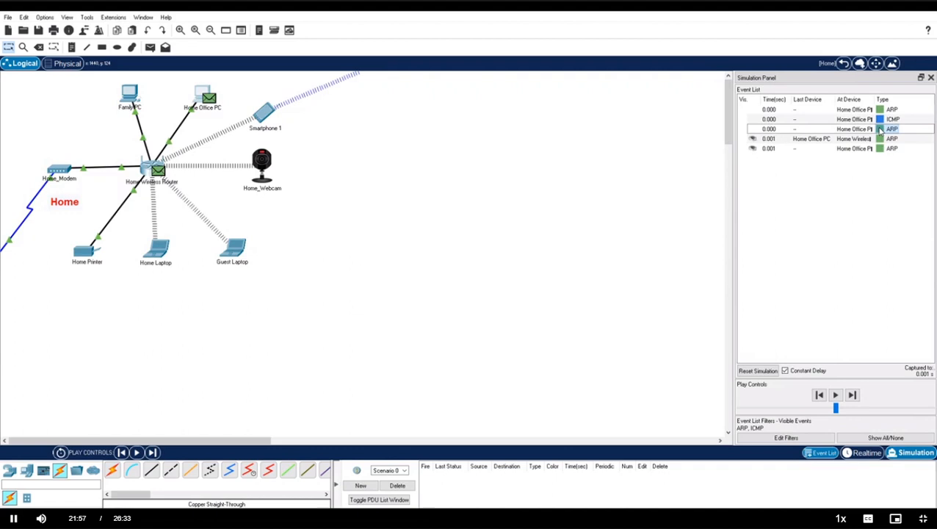
left_click(881, 129)
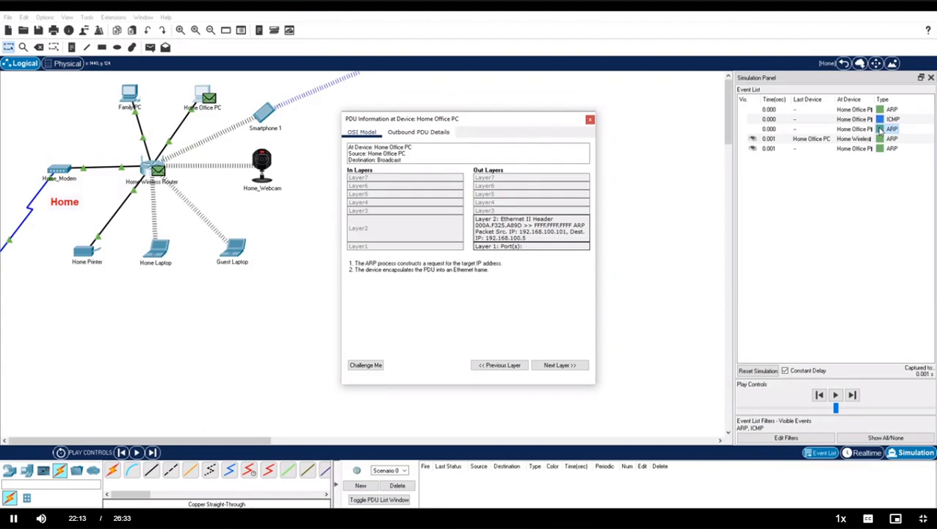
Inspect the outbound ARP request frame's details, noting its destination MAC address.
left_click(420, 132)
left_click_drag(593, 232, 709, 231)
left_click_drag(341, 193, 366, 198)
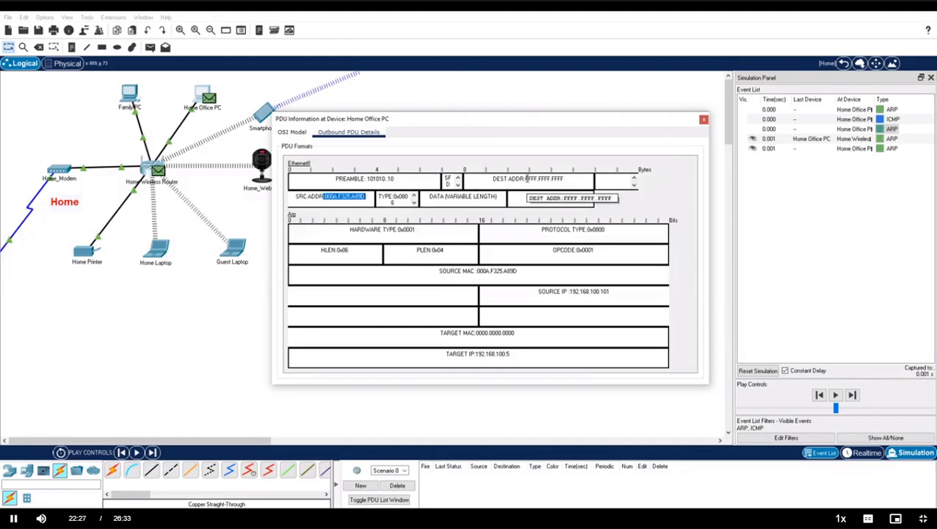
left_click_drag(525, 179, 566, 179)
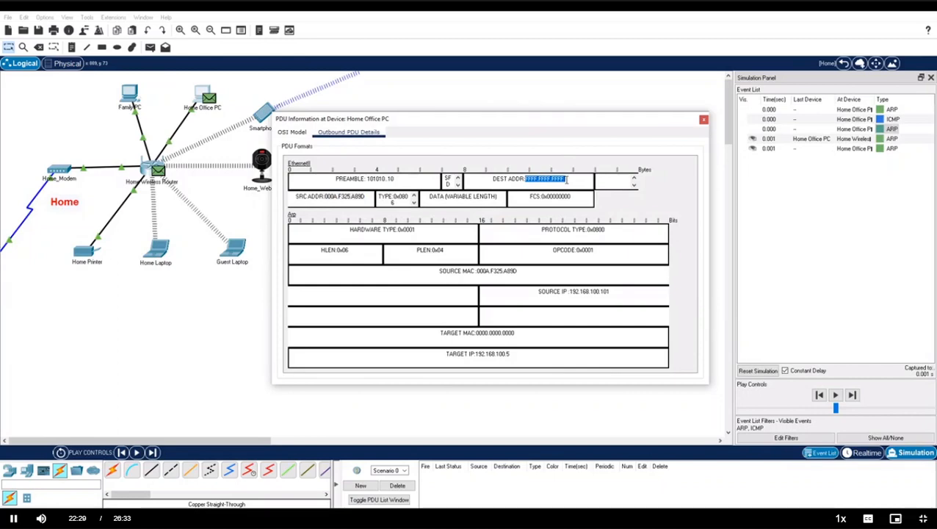
left_click(703, 119)
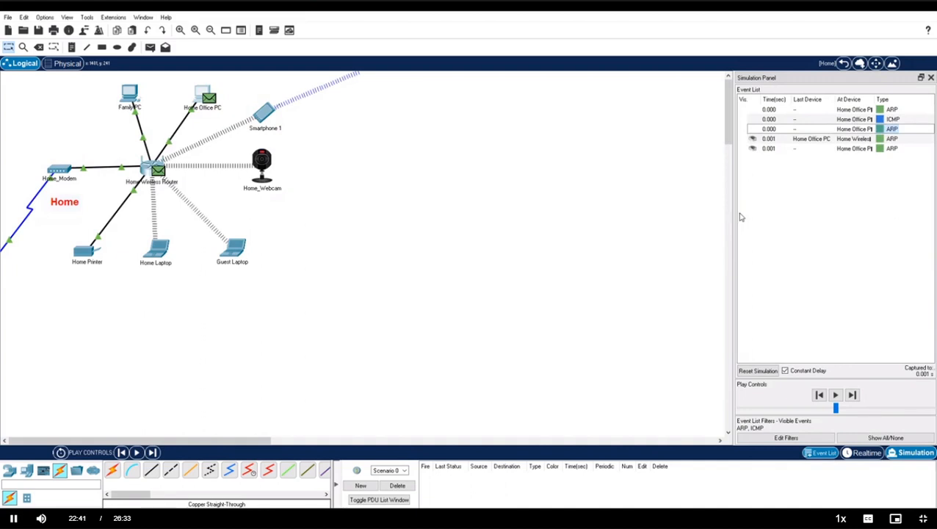
Advance the simulation from 0.002 s to 0.005 s.
left_click(852, 395)
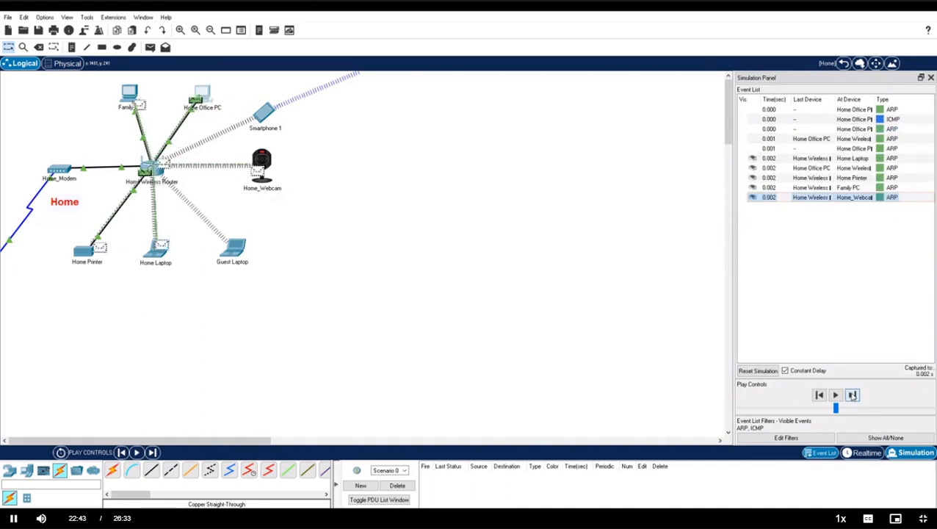
left_click(852, 395)
left_click(851, 395)
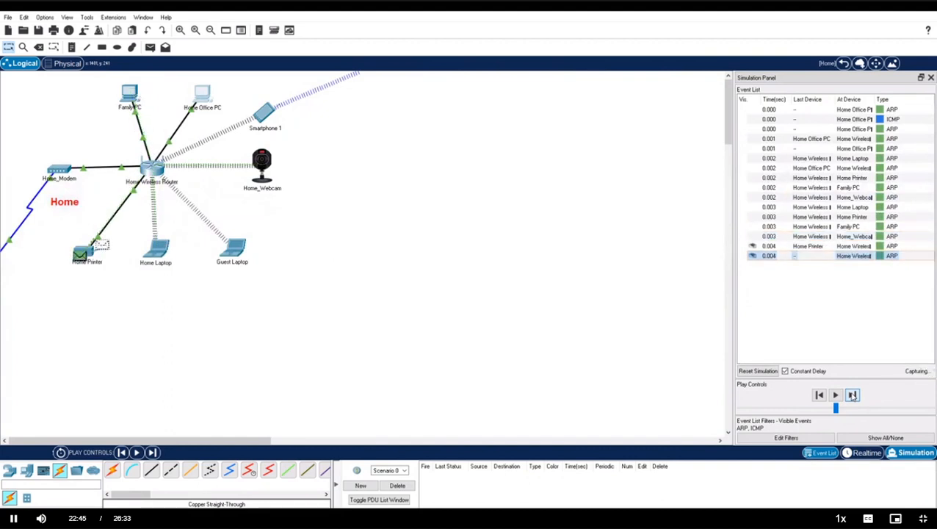
left_click(852, 395)
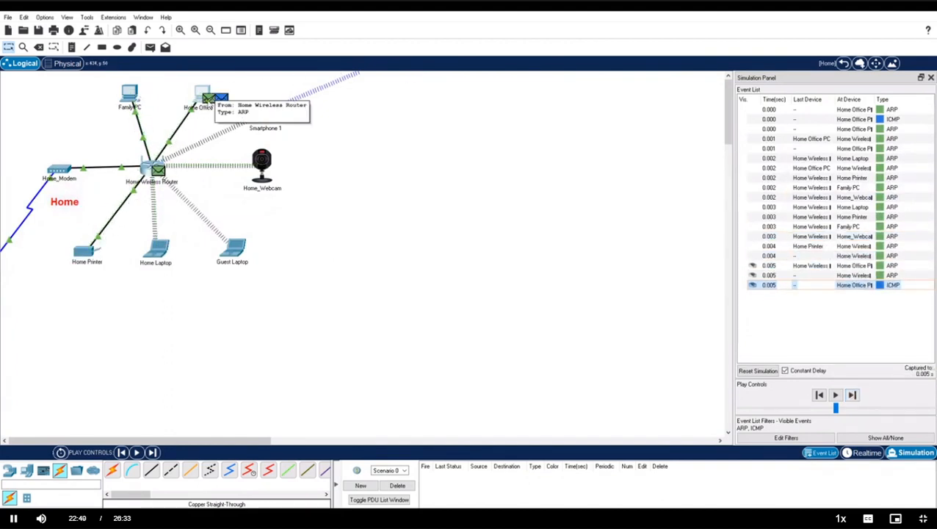
Inspect the inbound ARP reply at Home Office PC: destination 000A.F325.A89D, source 00D0.D35A.0C81.
mouse_move(207, 108)
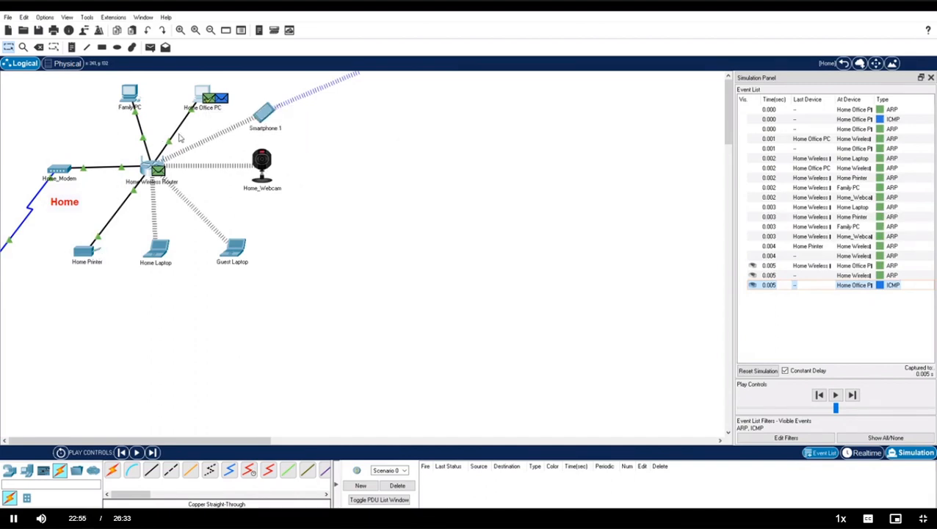
left_click(209, 103)
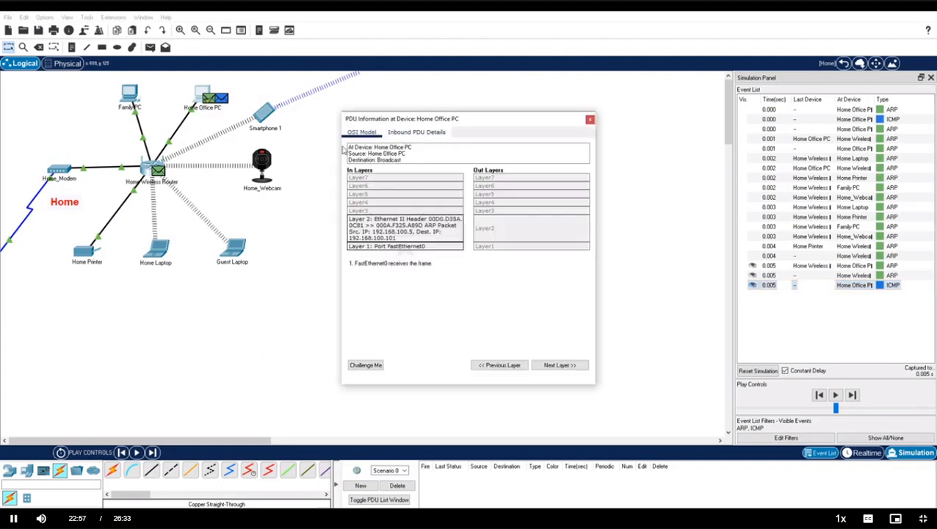
left_click_drag(342, 147, 235, 140)
left_click(308, 132)
left_click_drag(595, 207, 703, 211)
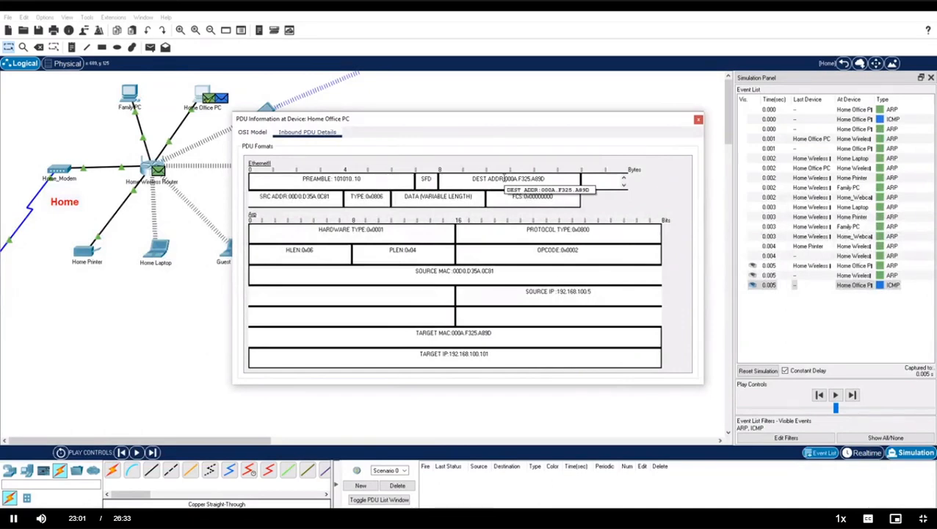
left_click_drag(504, 179, 549, 178)
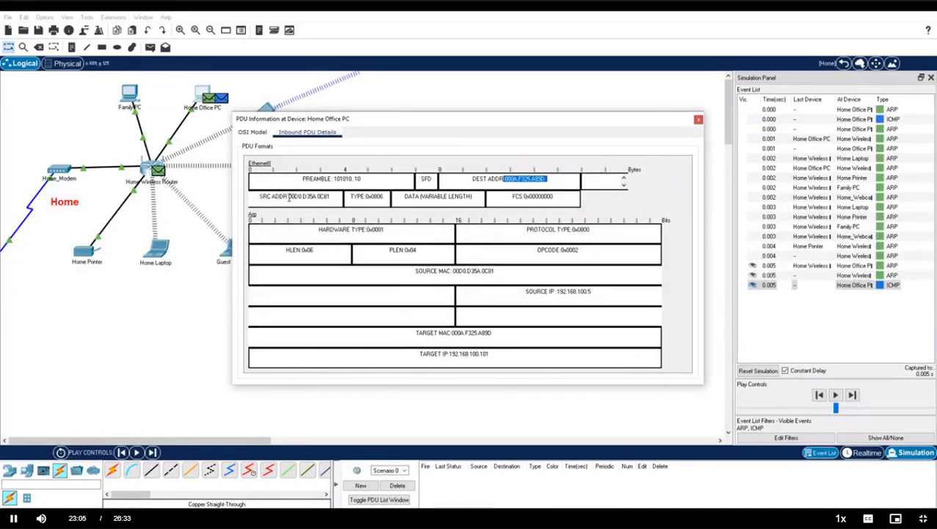
left_click_drag(288, 196, 331, 196)
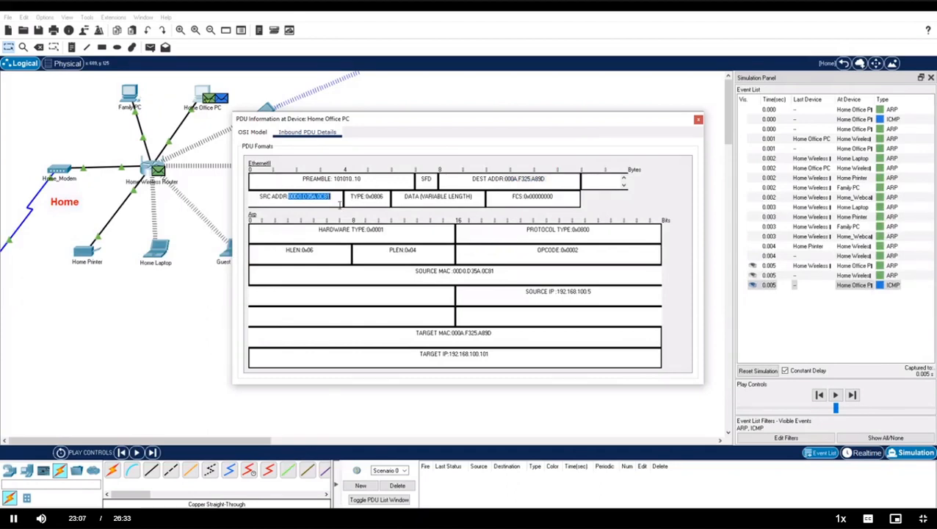
left_click(334, 198)
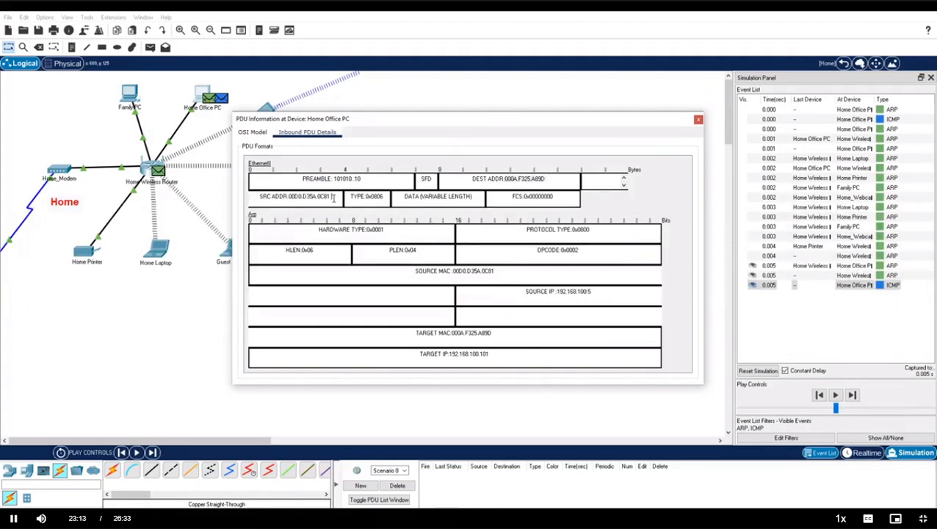
left_click(698, 120)
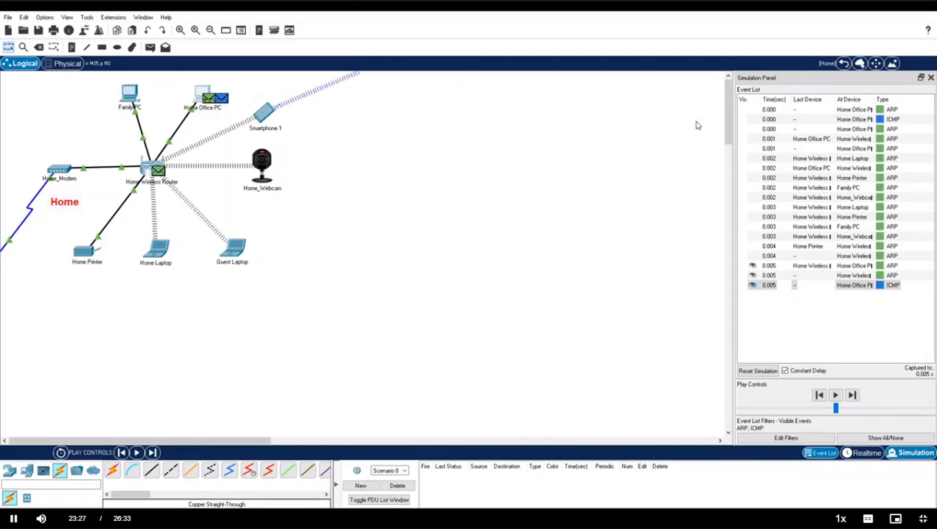
Step the ARP and ICMP events forward past 0.009 s through the ping traffic.
left_click(852, 396)
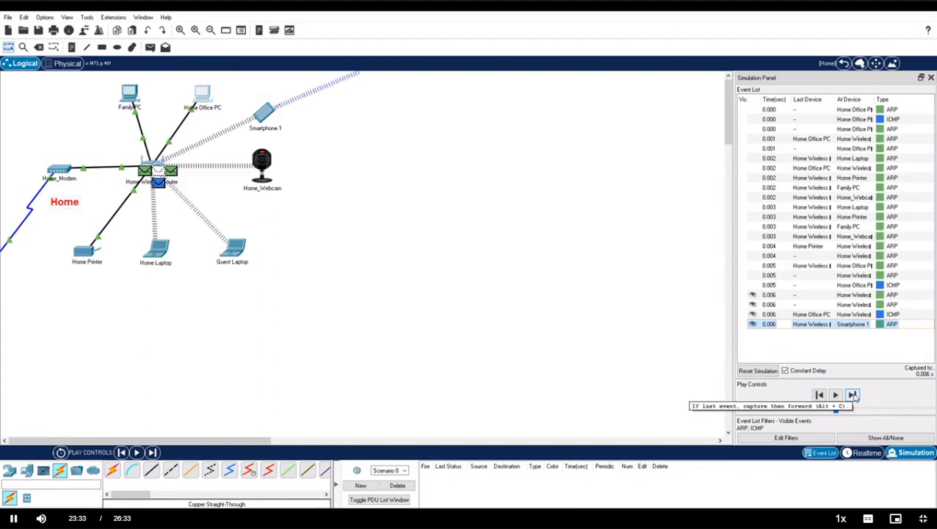
left_click(852, 395)
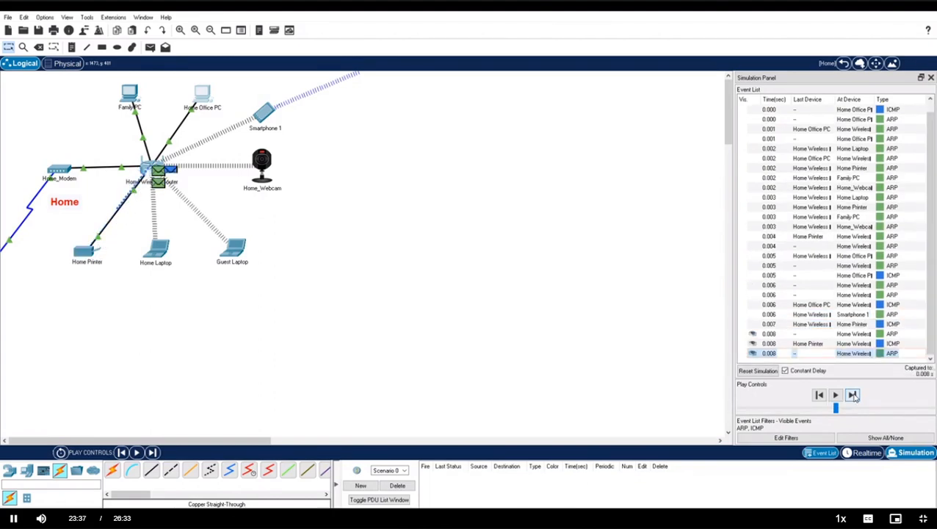
left_click(852, 395)
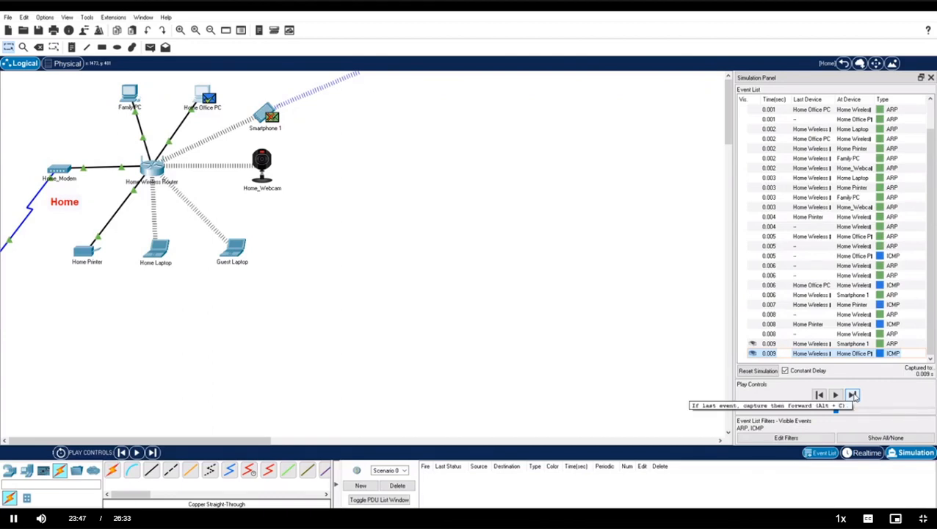
left_click(853, 395)
left_click(852, 395)
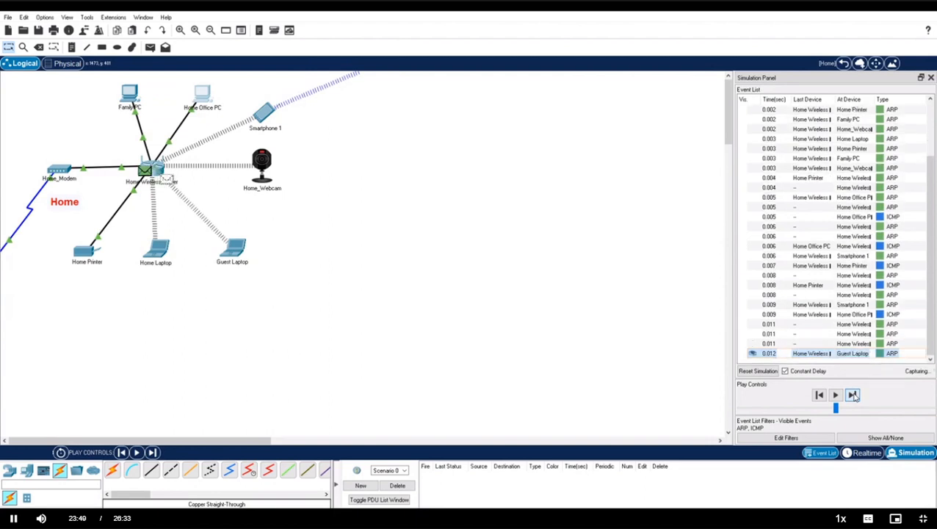
left_click(852, 395)
left_click(852, 395)
left_click(853, 395)
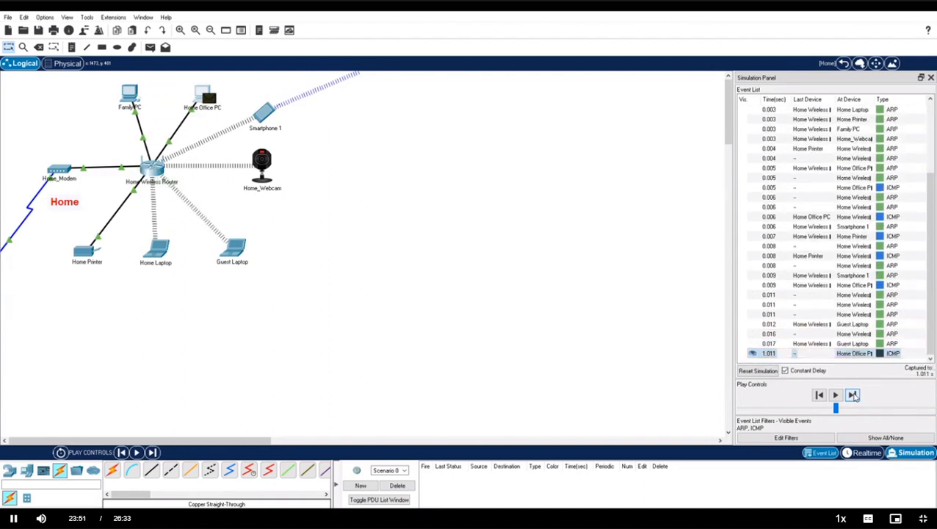
left_click(853, 395)
left_click(852, 395)
Step the repeated pings between Home Office PC and Home Printer to 16.726 s, then reset the simulation.
left_click(853, 395)
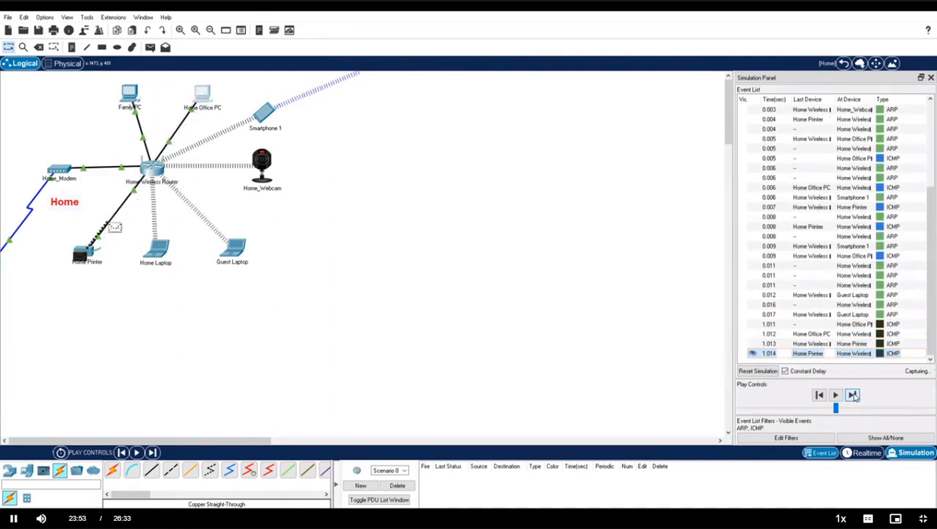
left_click(852, 395)
left_click(853, 395)
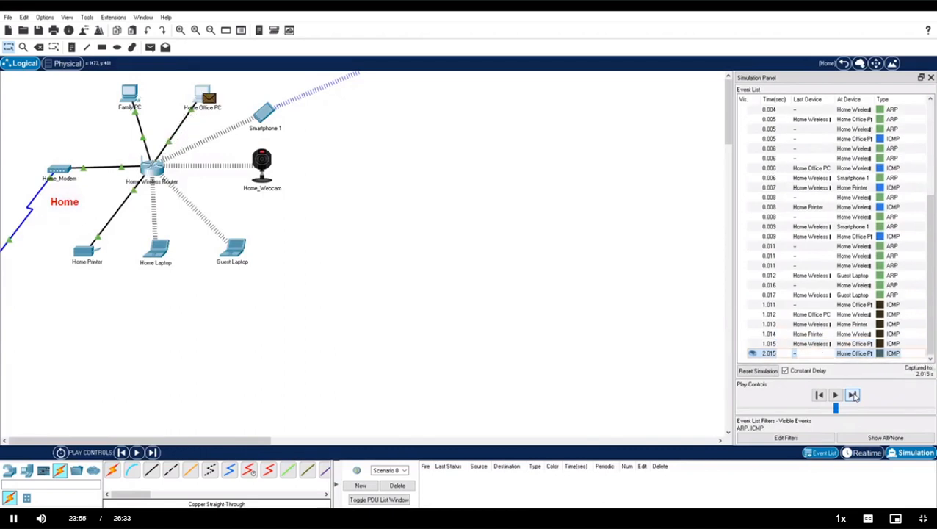
left_click(852, 395)
left_click(852, 395)
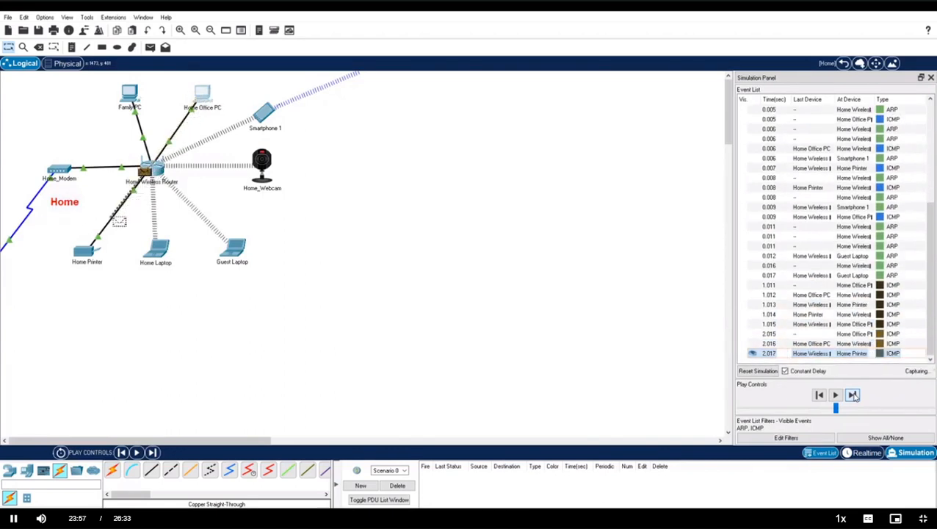
left_click(852, 395)
left_click(853, 395)
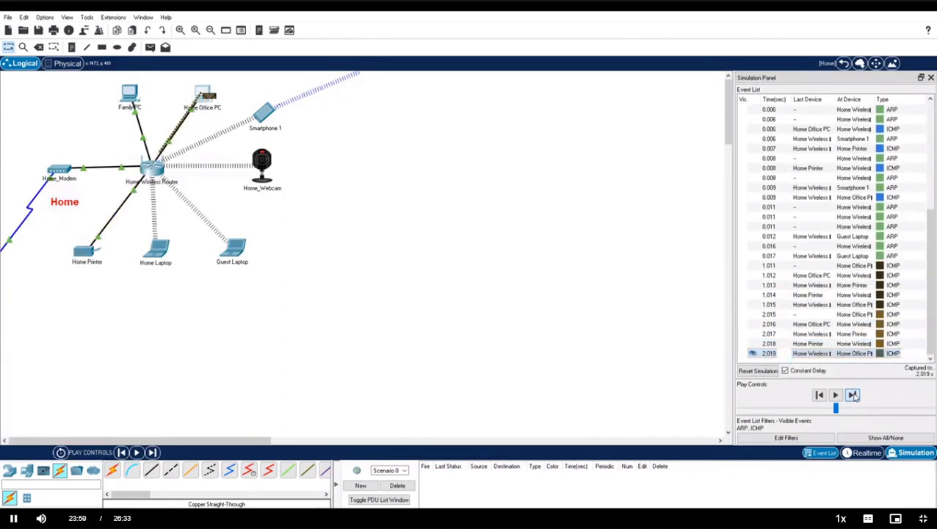
left_click(853, 395)
left_click(853, 395)
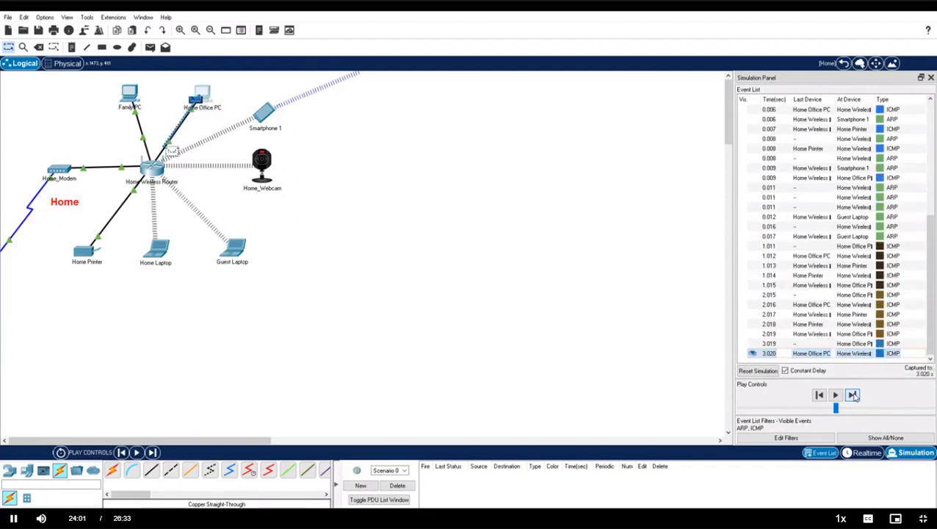
left_click(852, 395)
left_click(852, 395)
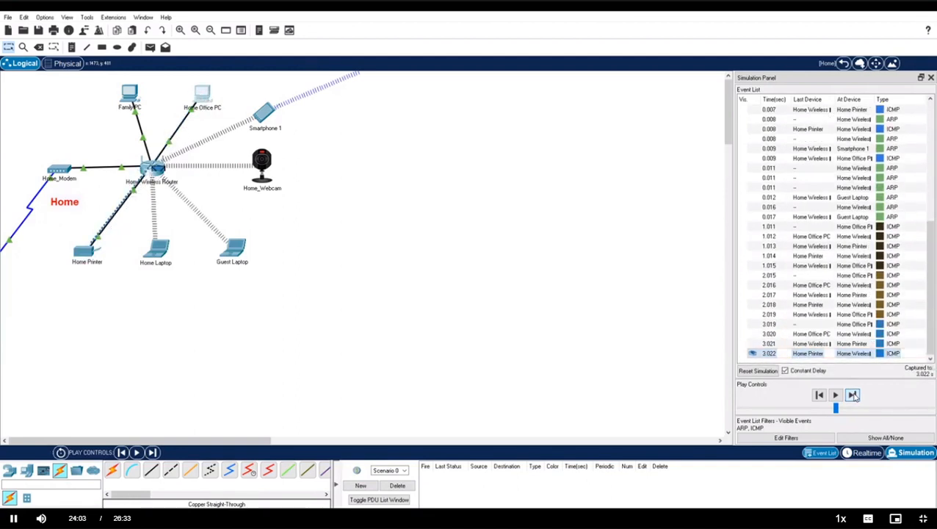
left_click(852, 395)
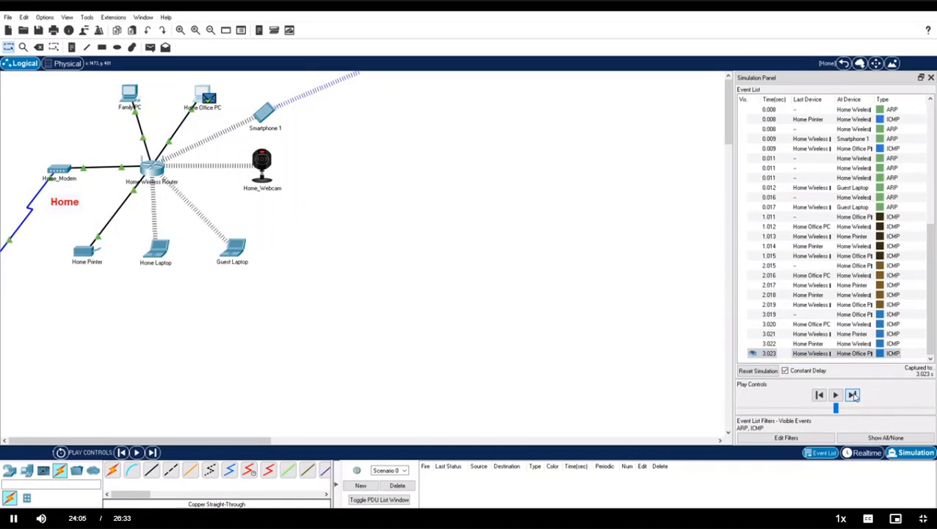
left_click(852, 395)
left_click(764, 375)
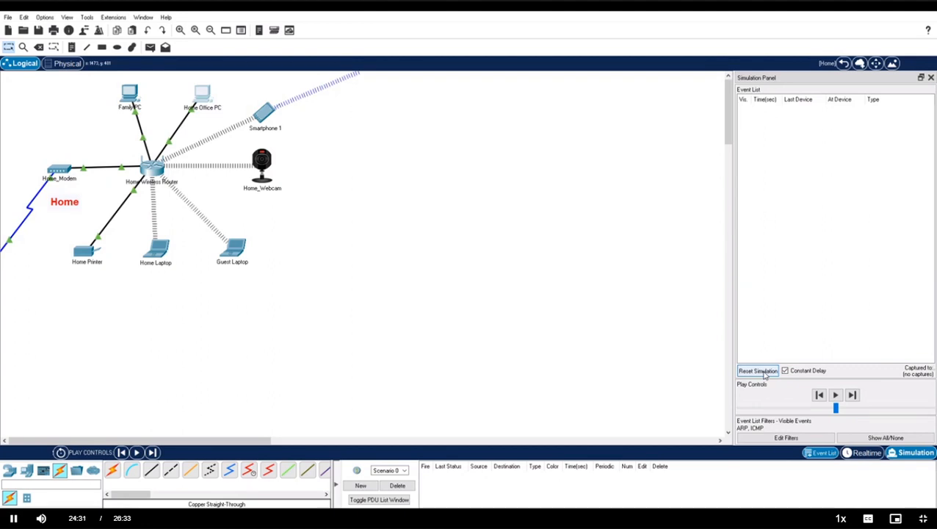
Edit the simulation filters to drop ARP and ICMP and show only HTTP events.
left_click(786, 438)
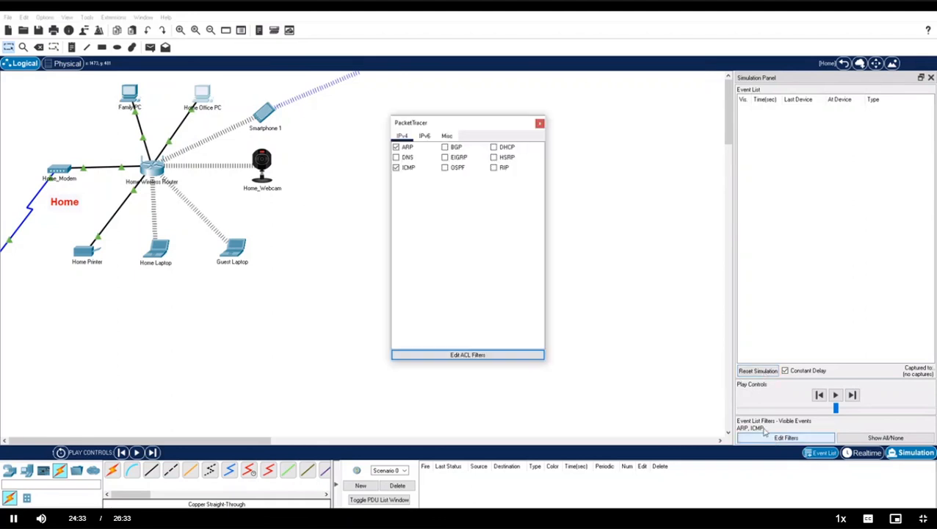
left_click(396, 147)
left_click(446, 136)
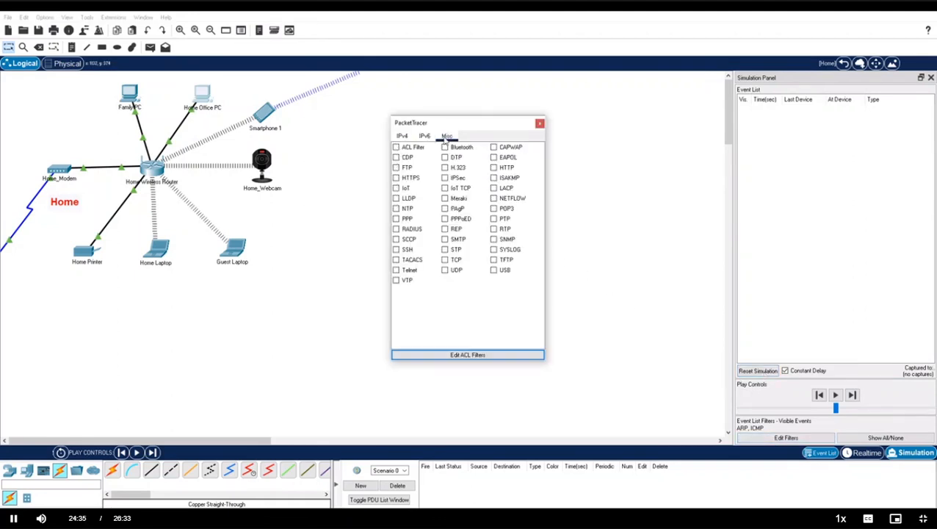
left_click(494, 168)
left_click(540, 122)
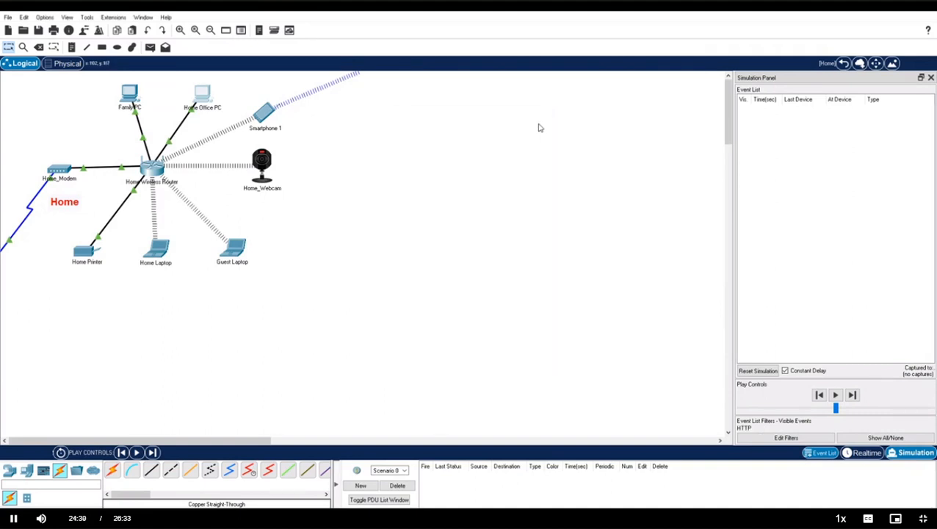
Open the Web Browser on the Home Office PC's Desktop.
left_click(204, 94)
left_click(622, 130)
left_click(594, 147)
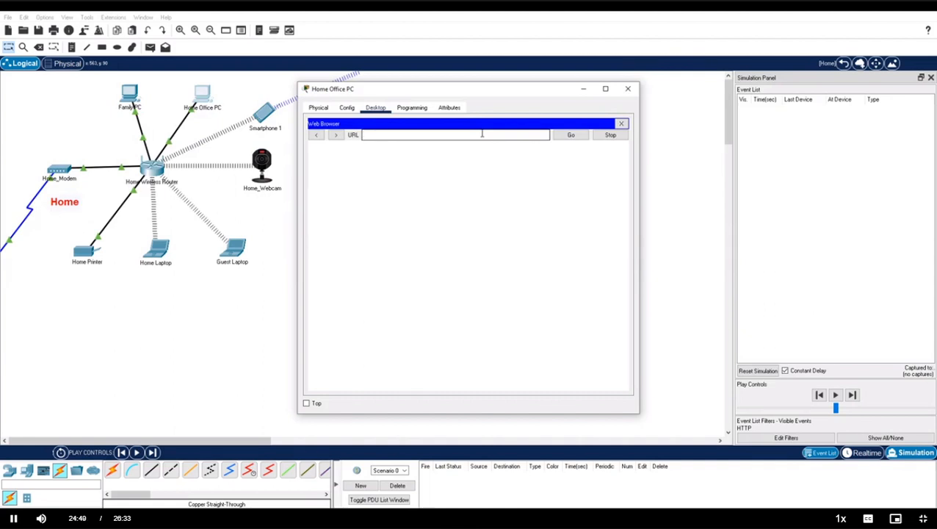
type("192.168.100.1")
key("Return")
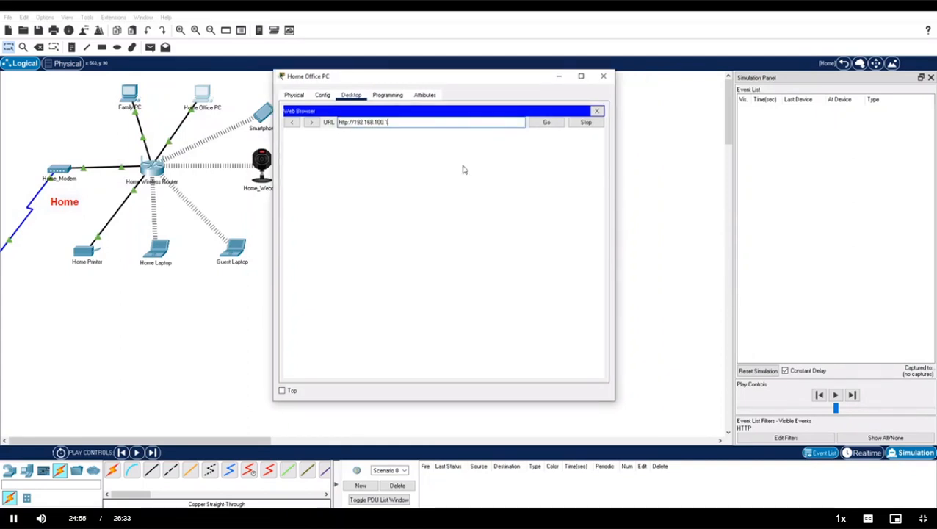
left_click(852, 395)
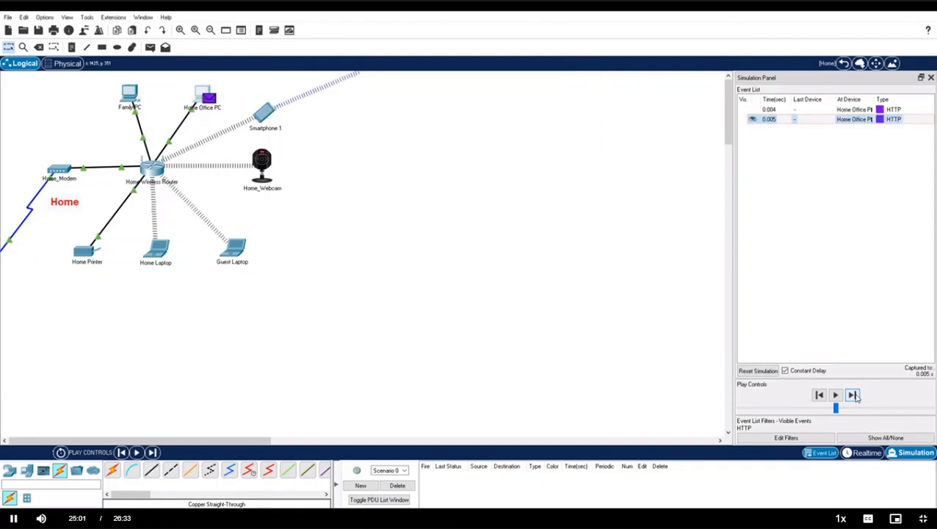
left_click(852, 395)
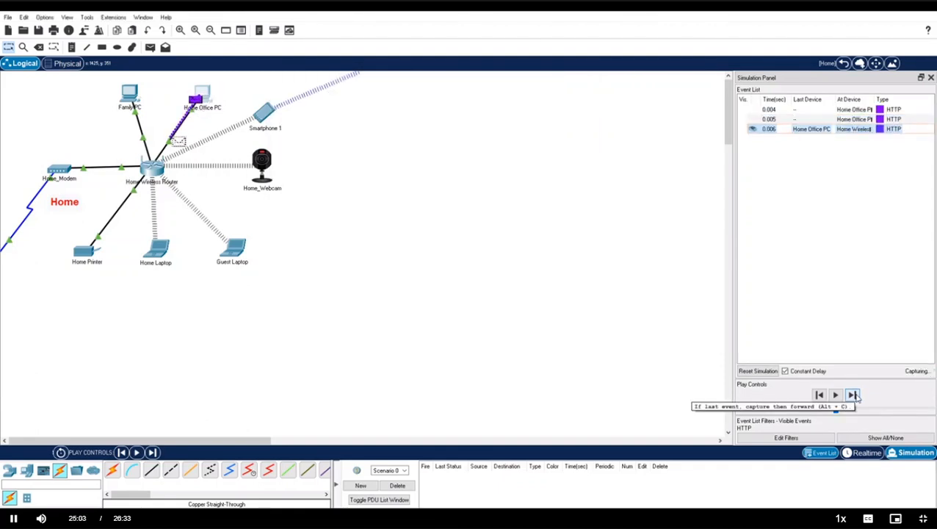
left_click(852, 395)
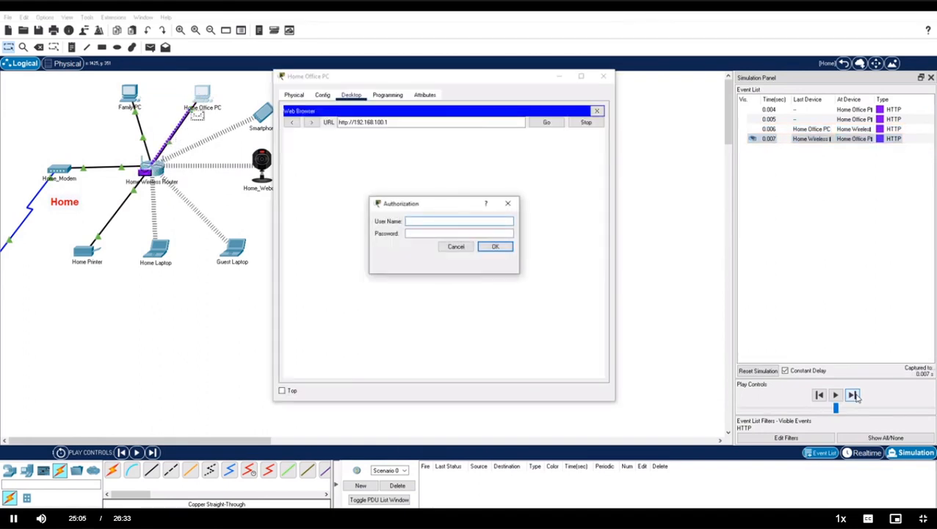
Enter the router's username and password, submit, and forward the HTTP capture to 0.012 s.
type("admin")
key("Tab")
type("admin")
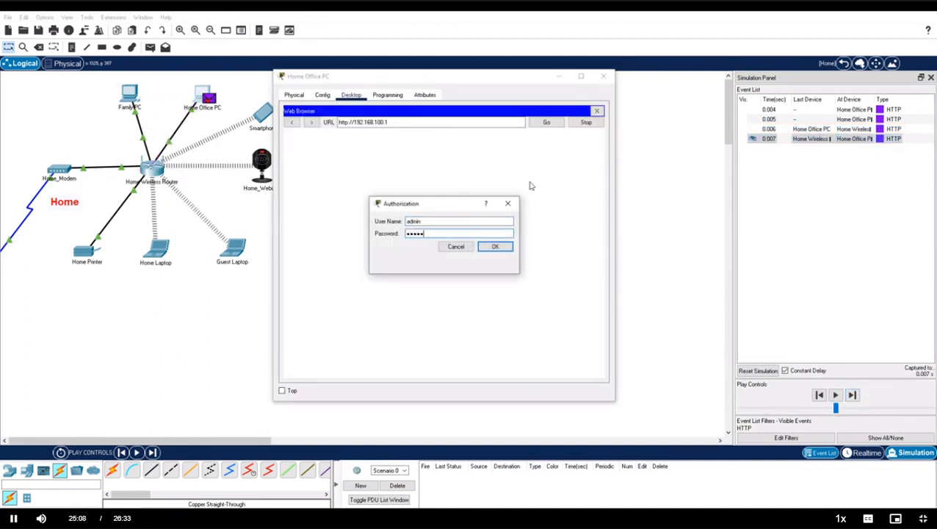
left_click(496, 247)
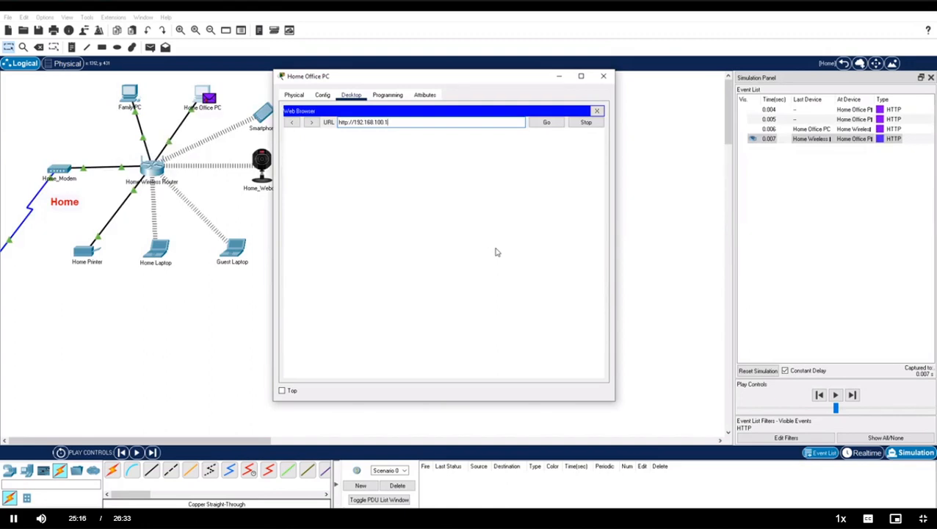
left_click(852, 396)
left_click(852, 396)
left_click(852, 396)
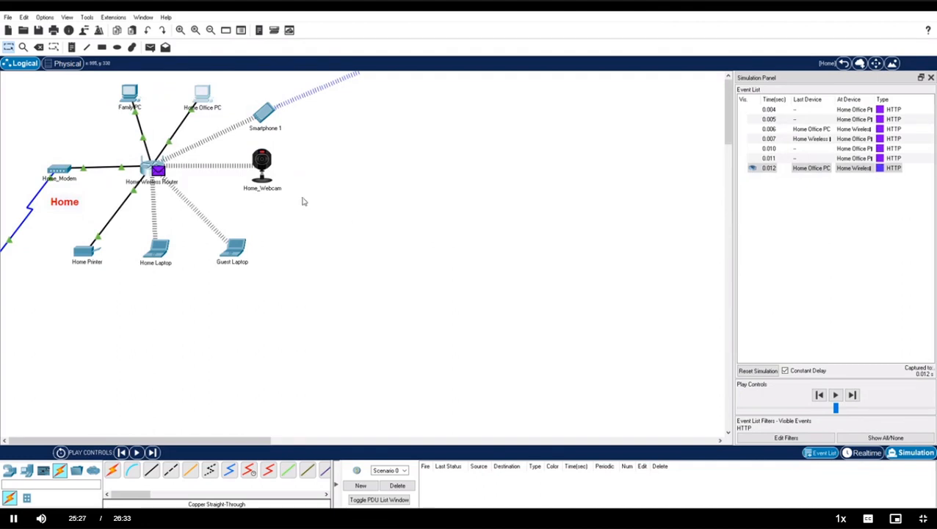
Inspect the HTTP REQUEST in the router's Inbound PDU Details, then forward the capture to 0.013 s.
left_click(162, 173)
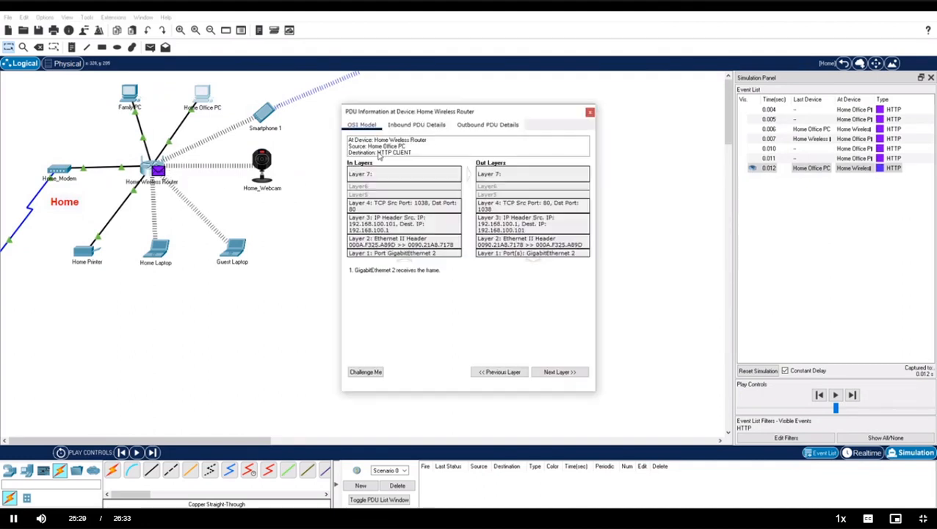
left_click(409, 125)
scroll(497, 262, "down", 5)
left_click_drag(406, 362, 475, 371)
left_click(475, 370)
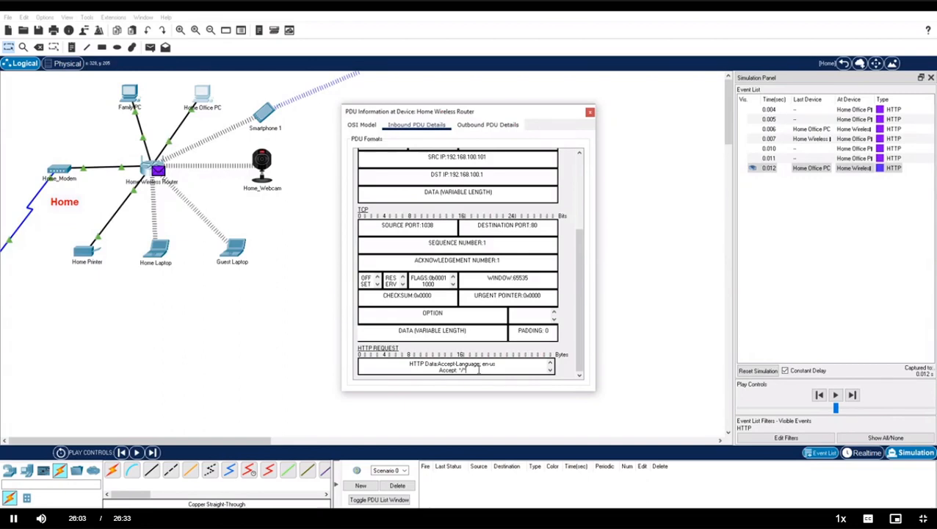
left_click(710, 343)
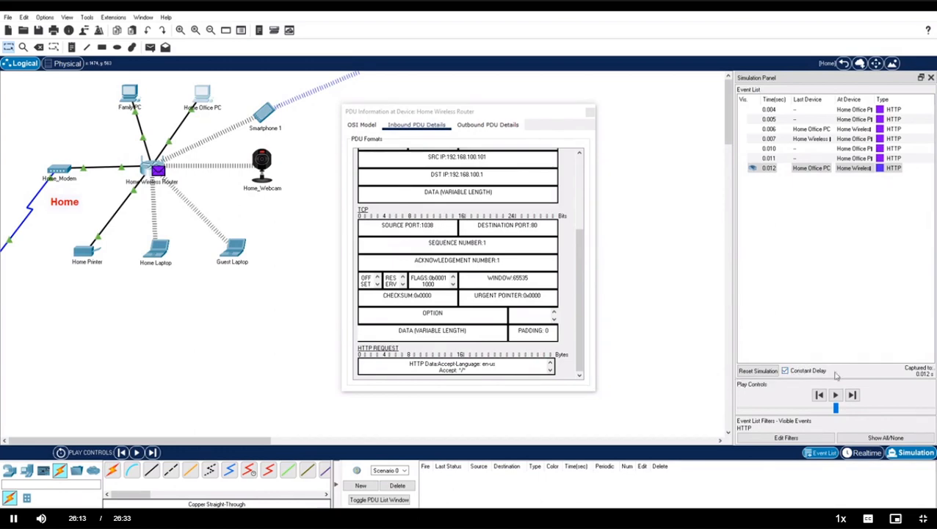
left_click(852, 395)
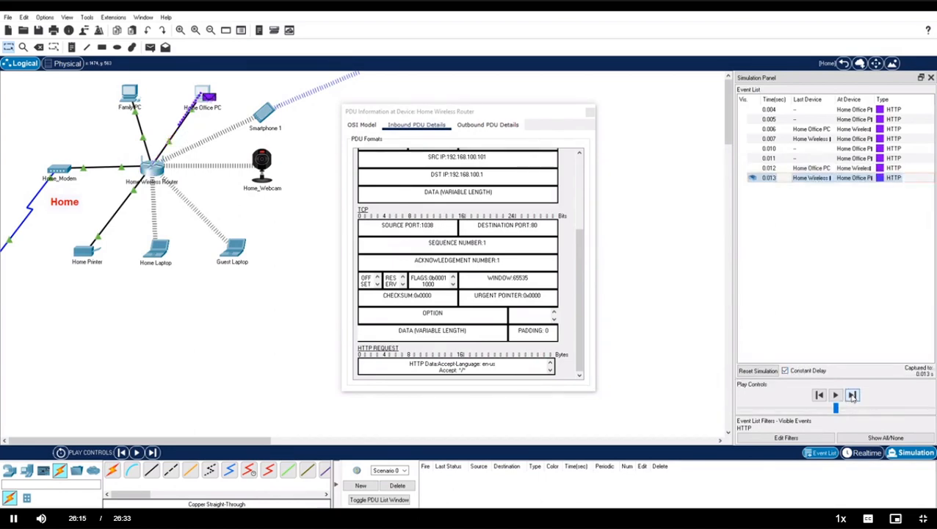
Close the PDU details and view the router setup page in the Home Office PC's browser.
left_click(589, 114)
left_click(195, 94)
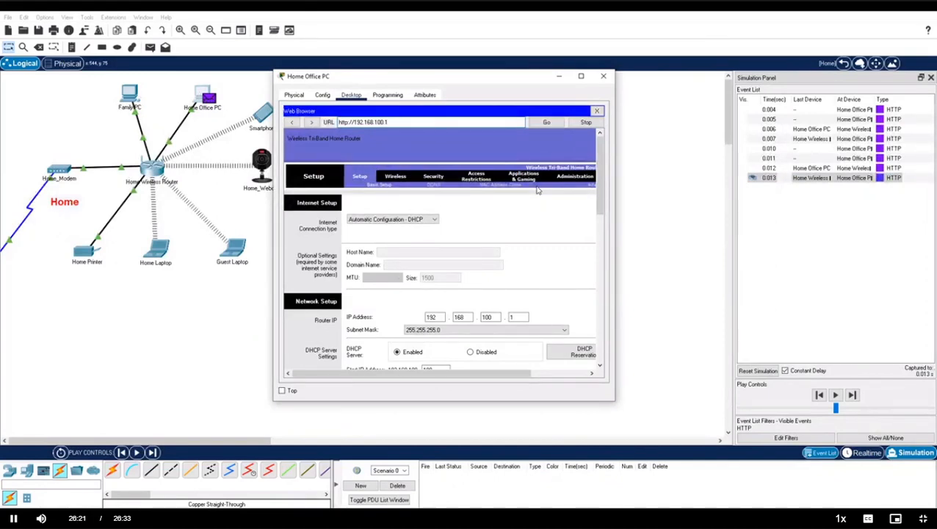
left_click(603, 75)
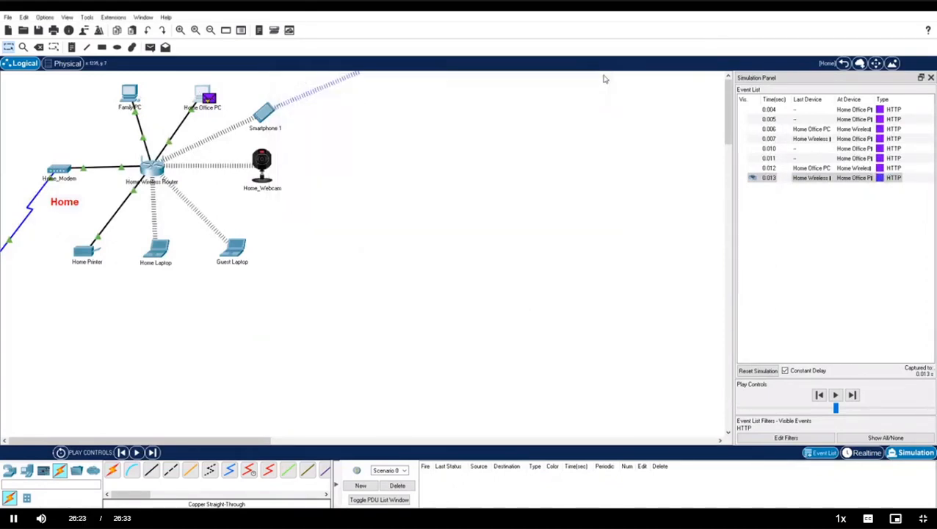
Return to the top-level Physical city map, close the Simulation Panel, and switch to Realtime.
left_click(844, 63)
left_click(66, 63)
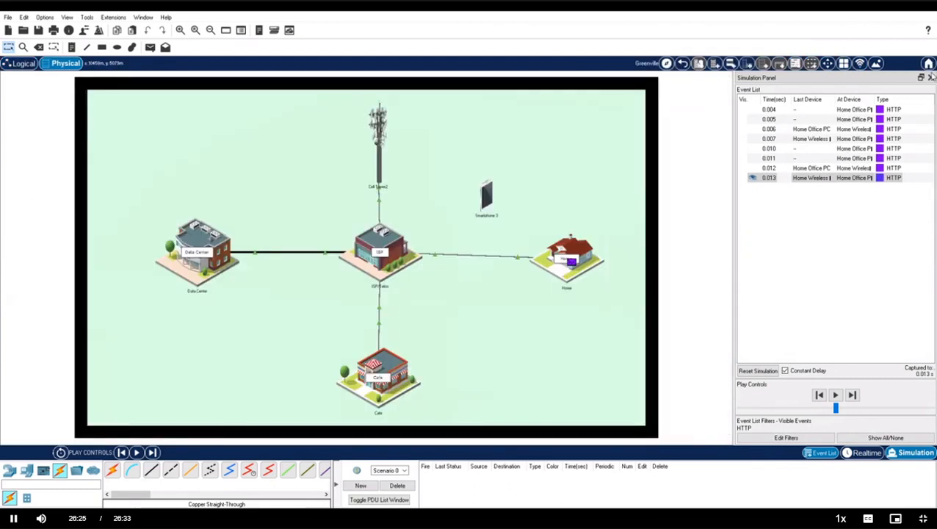
left_click(930, 78)
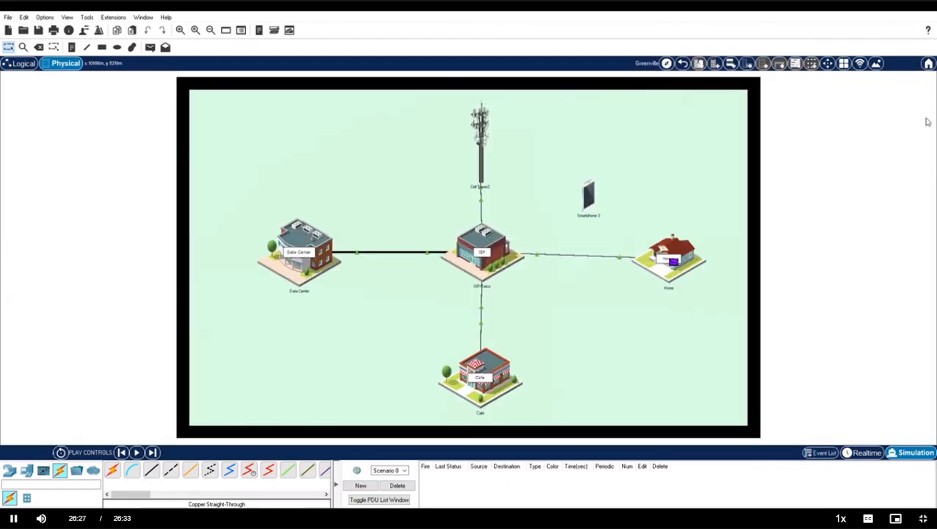
left_click(863, 452)
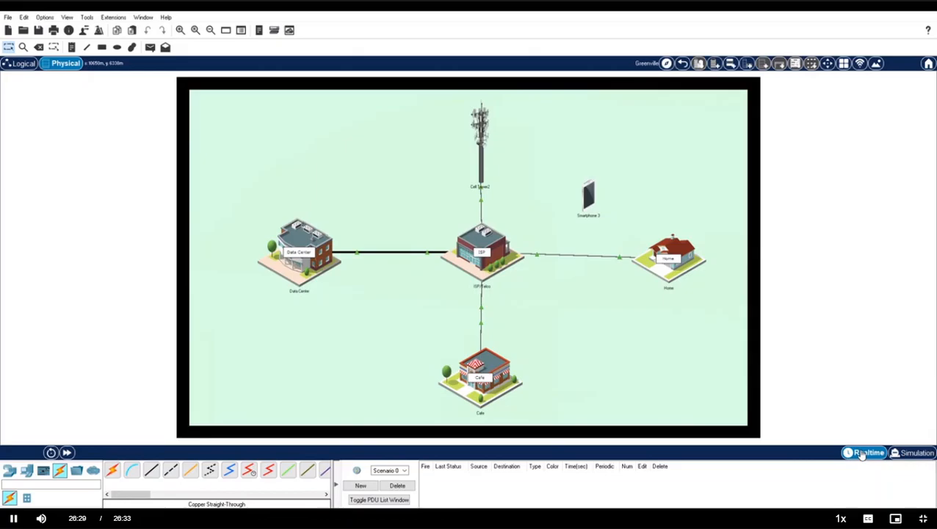